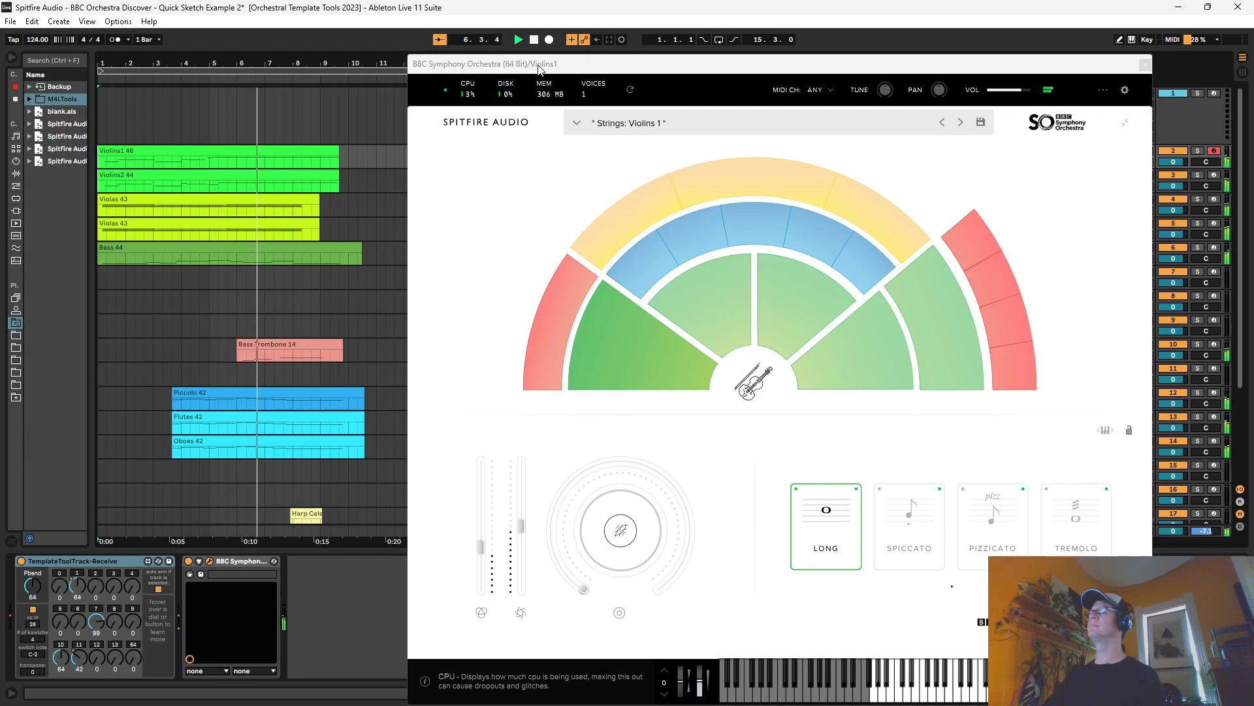
# Step: Stop playback of the orchestral example after viewing its lower tracks
pyautogui.scroll(-2, 360, 190)
pyautogui.scroll(-3, 361, 190)
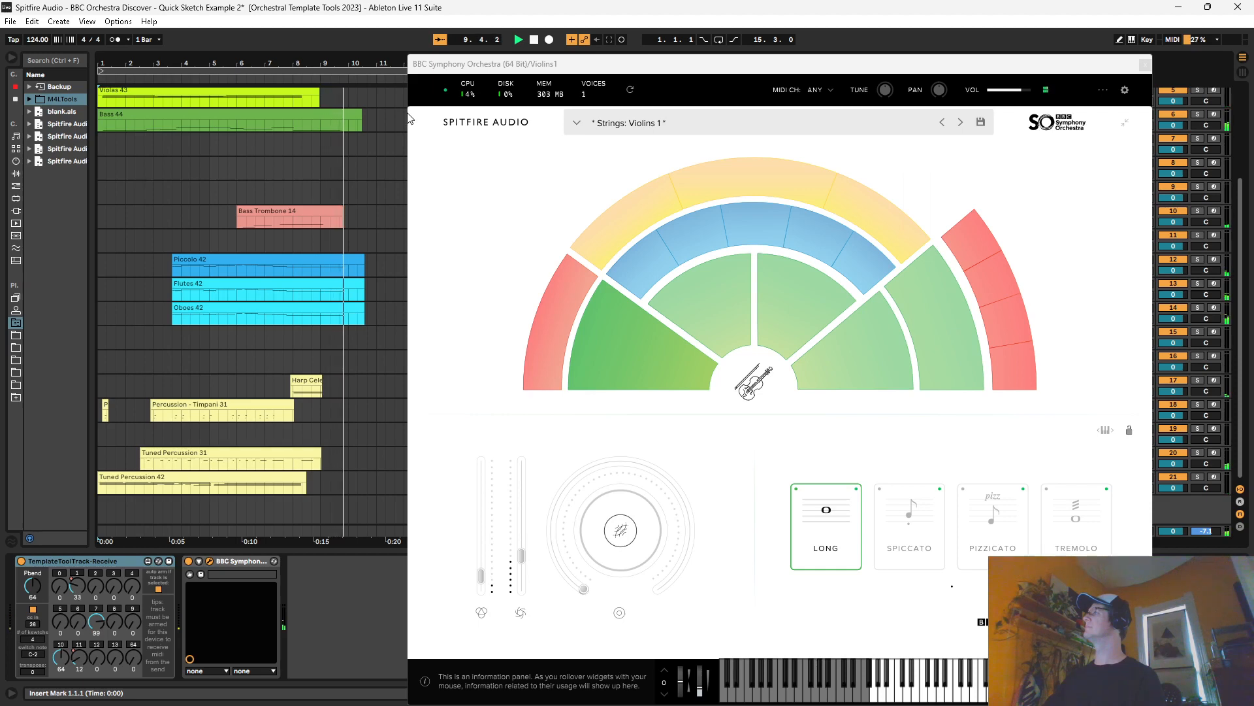
pyautogui.click(534, 40)
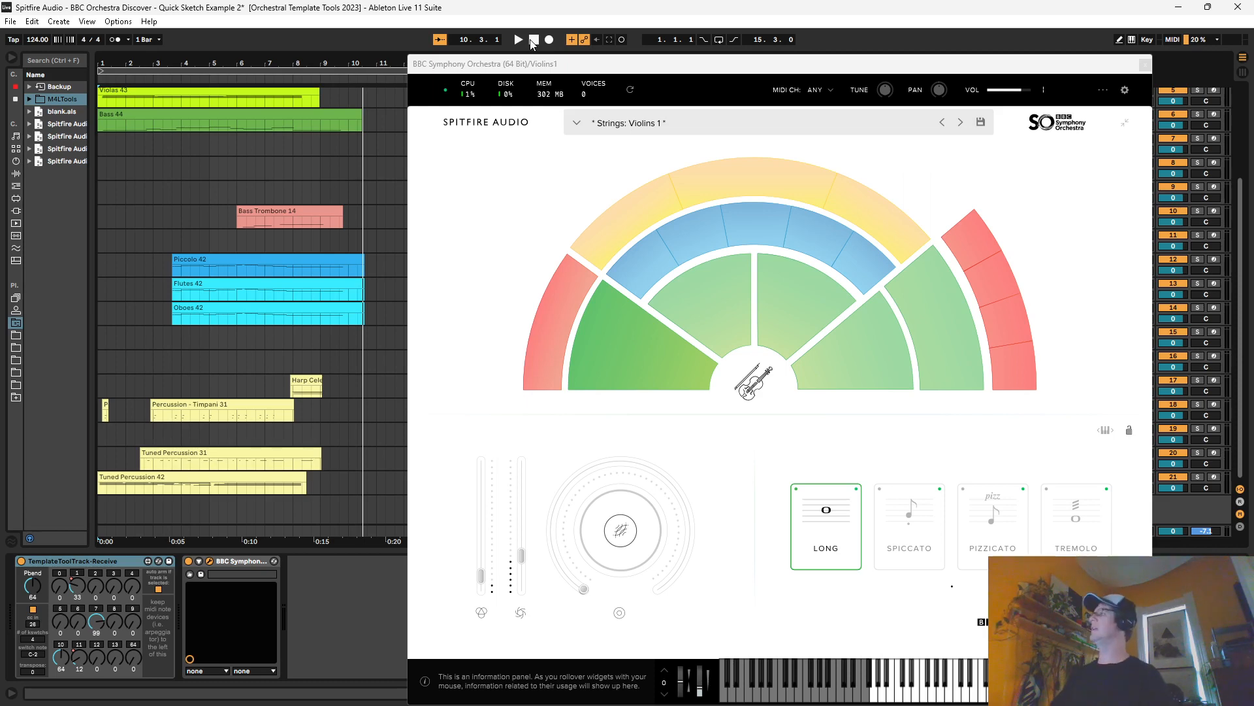
pyautogui.scroll(3, 252, 276)
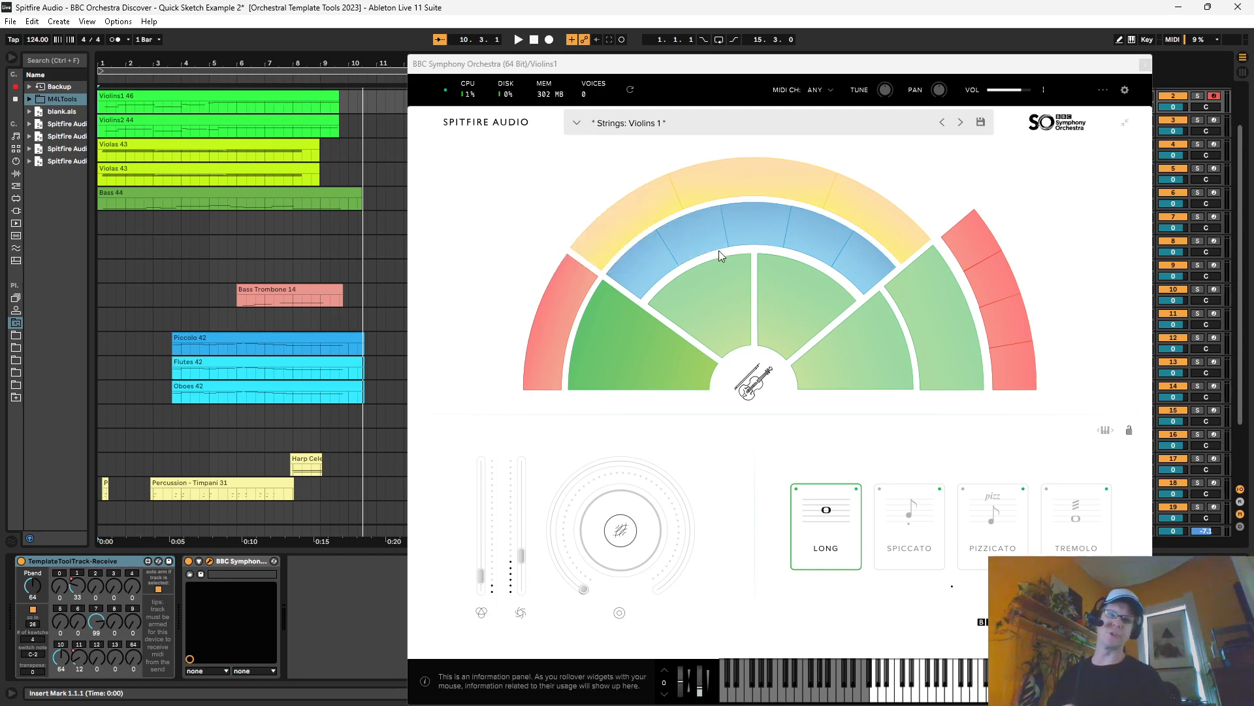
# Step: Close the BBC Symphony Orchestra window for Violins1 and switch to the blank Live set
pyautogui.click(1145, 64)
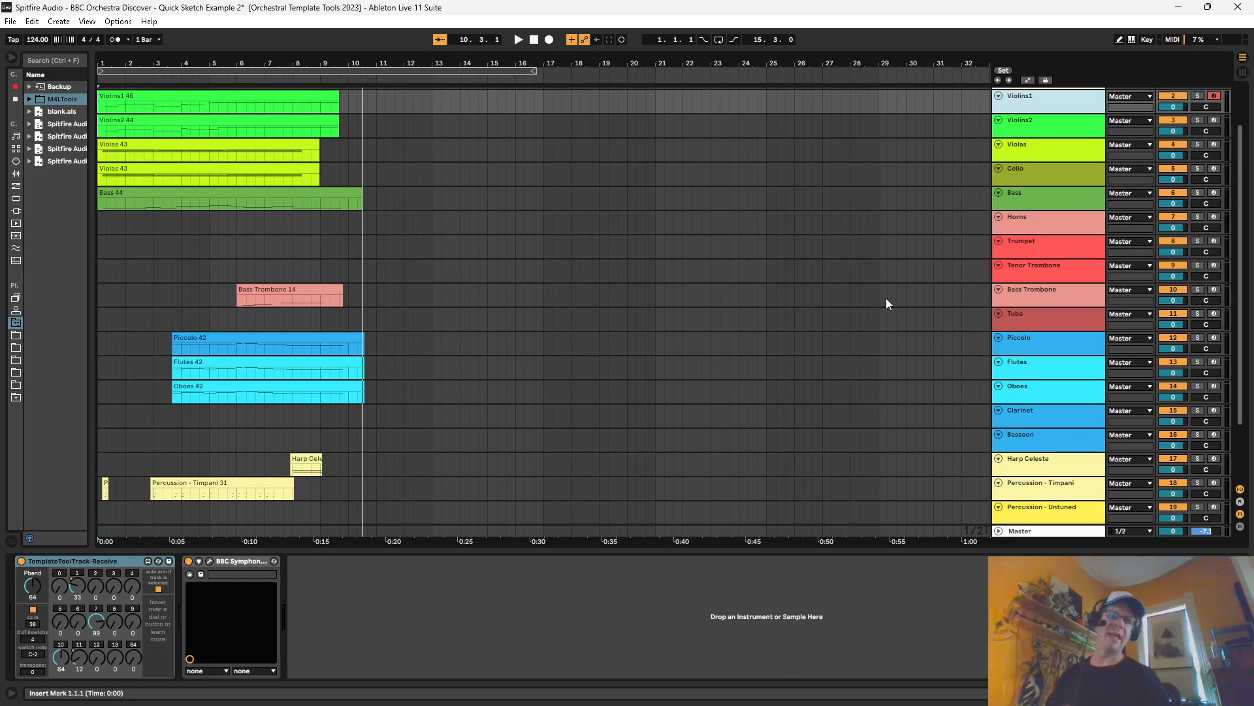
pyautogui.scroll(3, 859, 283)
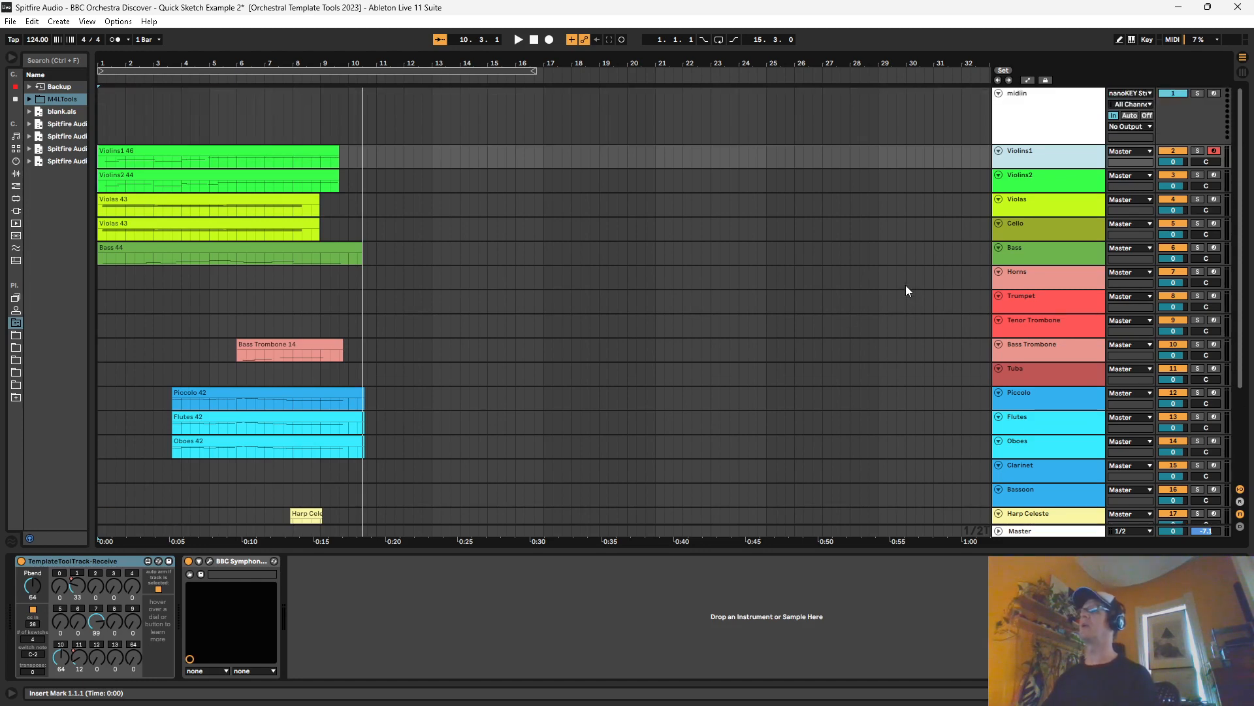
pyautogui.hotkey('alt', 'Tab')
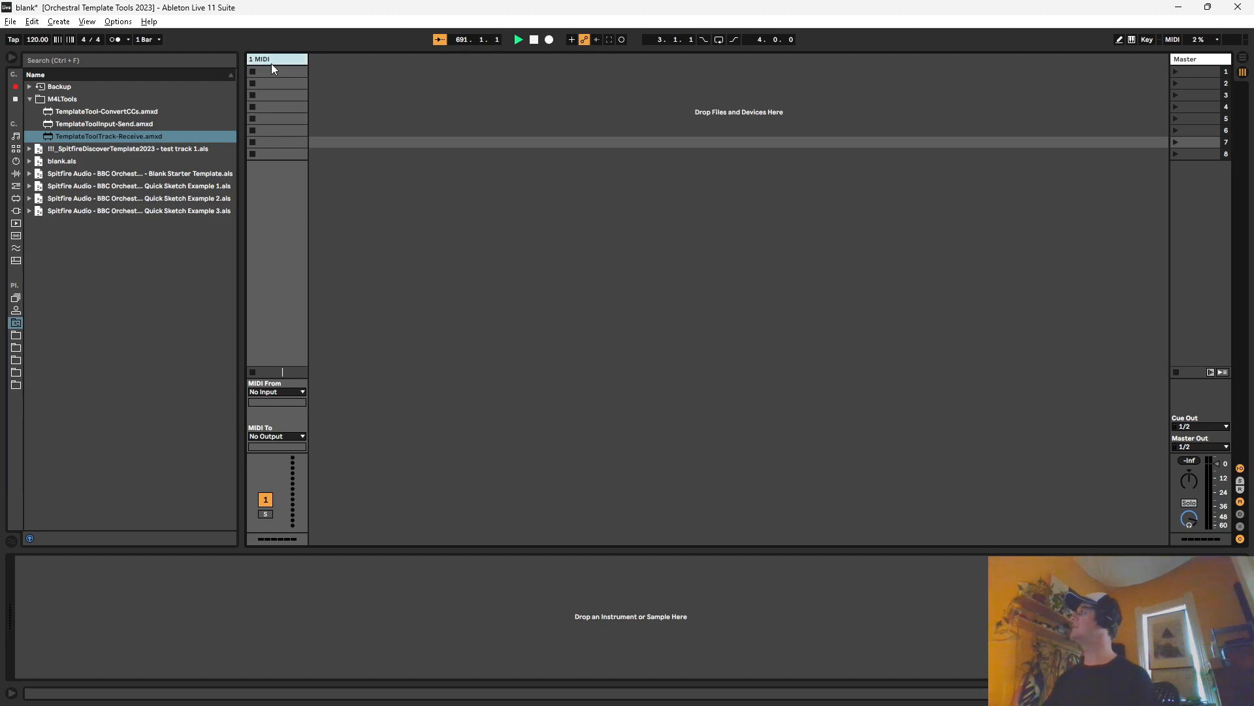
pyautogui.click(120, 125)
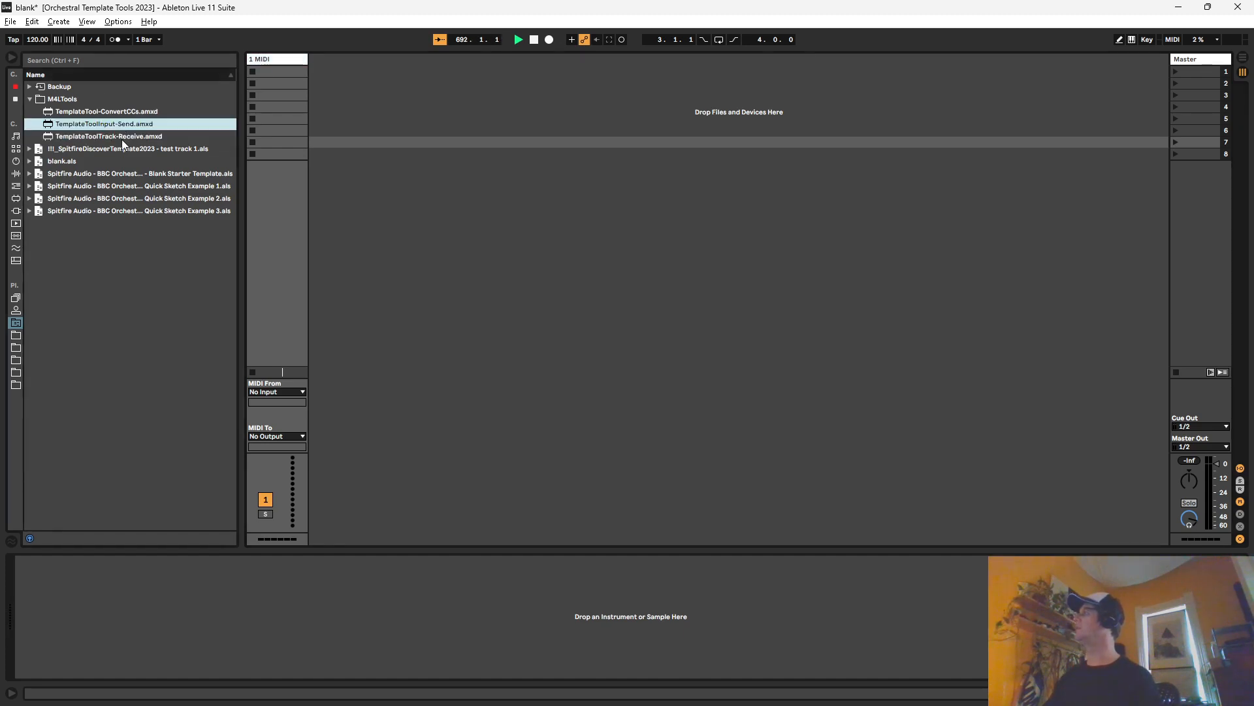
pyautogui.click(122, 139)
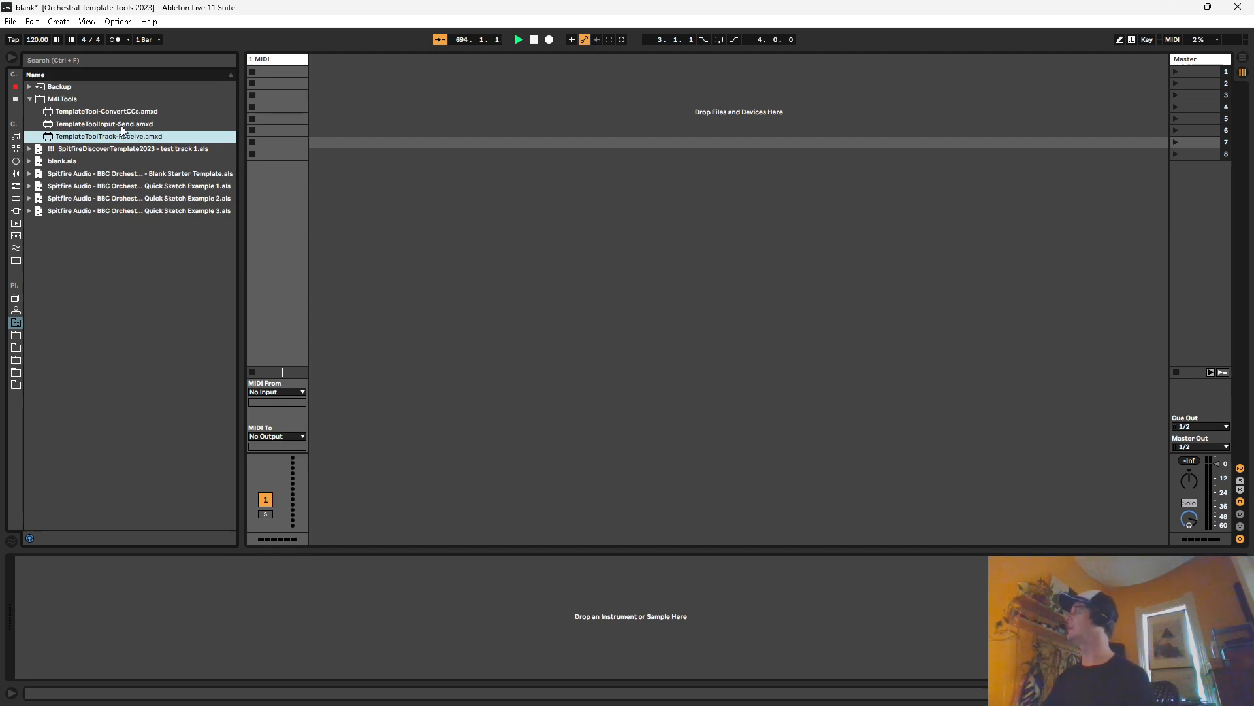
pyautogui.moveTo(122, 124); pyautogui.dragTo(320, 88)
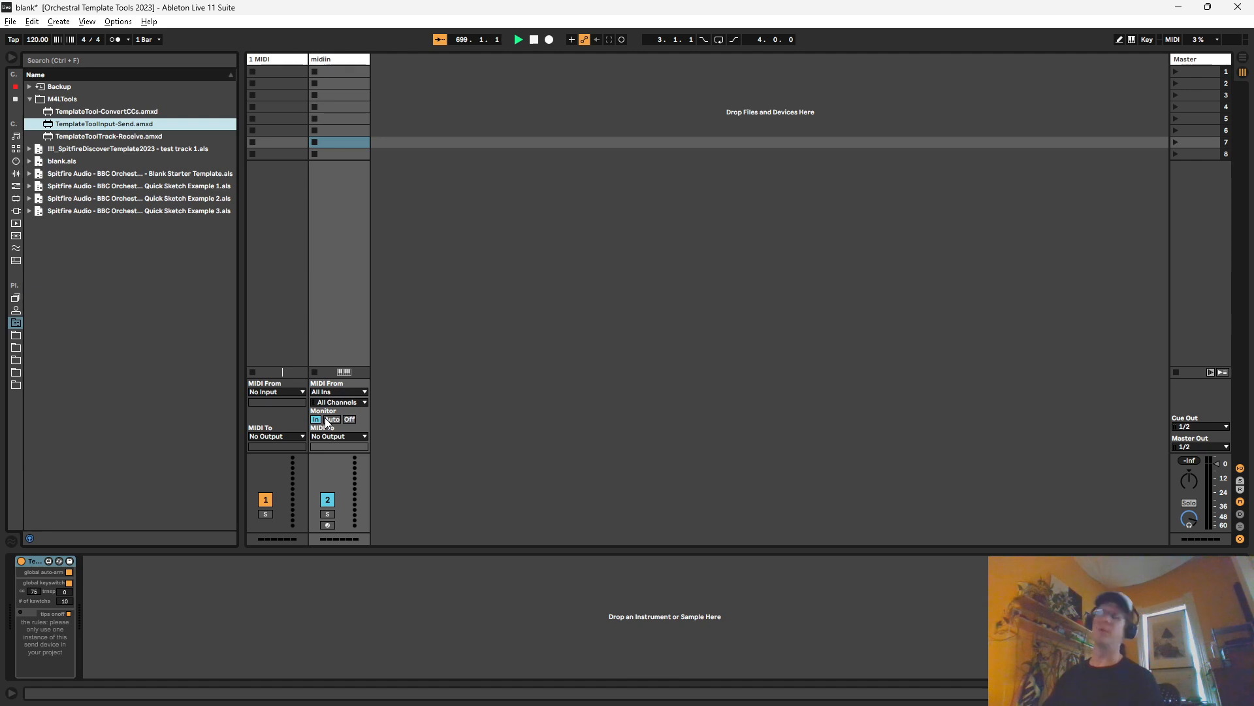
pyautogui.click(337, 60)
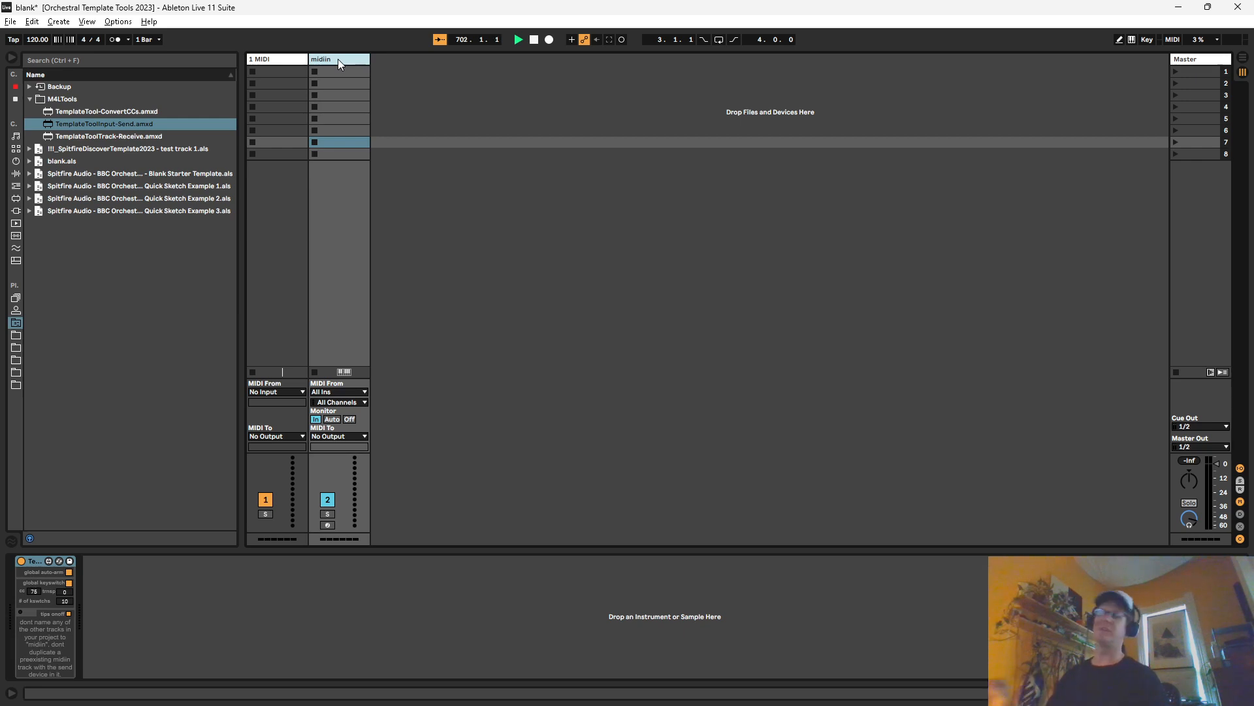
pyautogui.press('Delete')
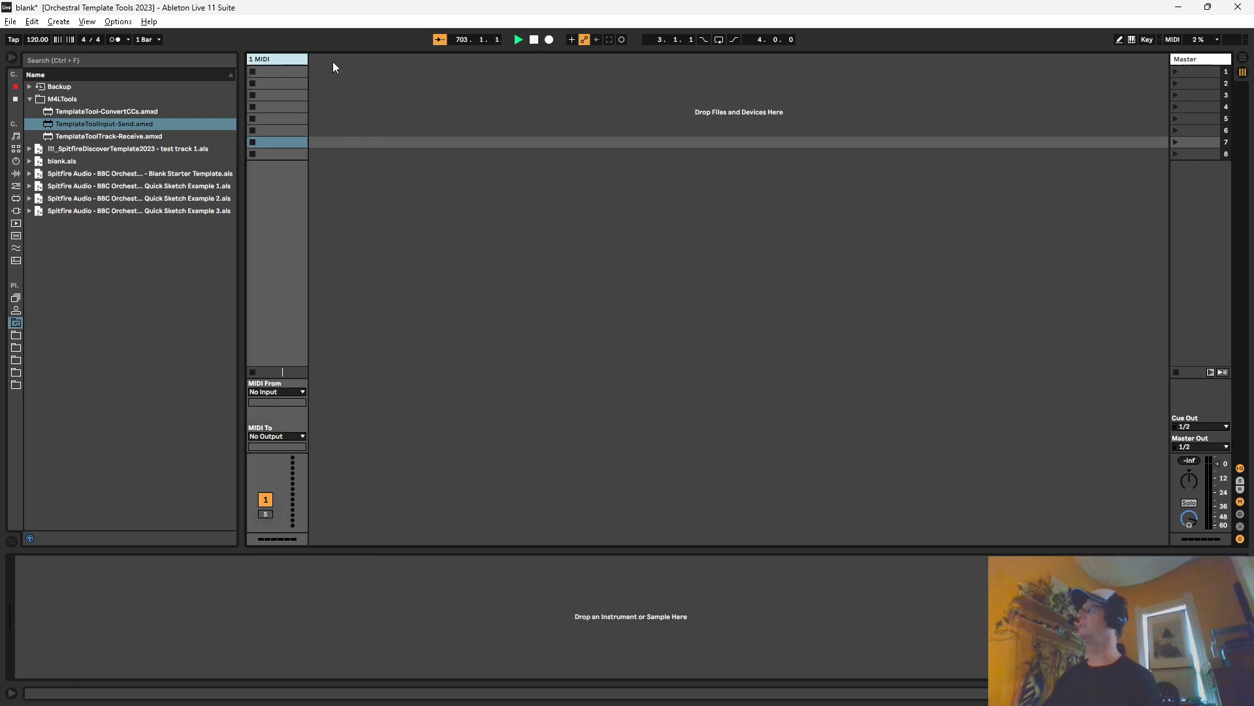
# Step: Add TemplateToolInput-Send.amxd and TemplateToolTrack-Receive.amxd on two new tracks beside 1 MIDI, and review their devices
pyautogui.moveTo(118, 123); pyautogui.dragTo(323, 110)
pyautogui.moveTo(189, 136); pyautogui.dragTo(397, 108)
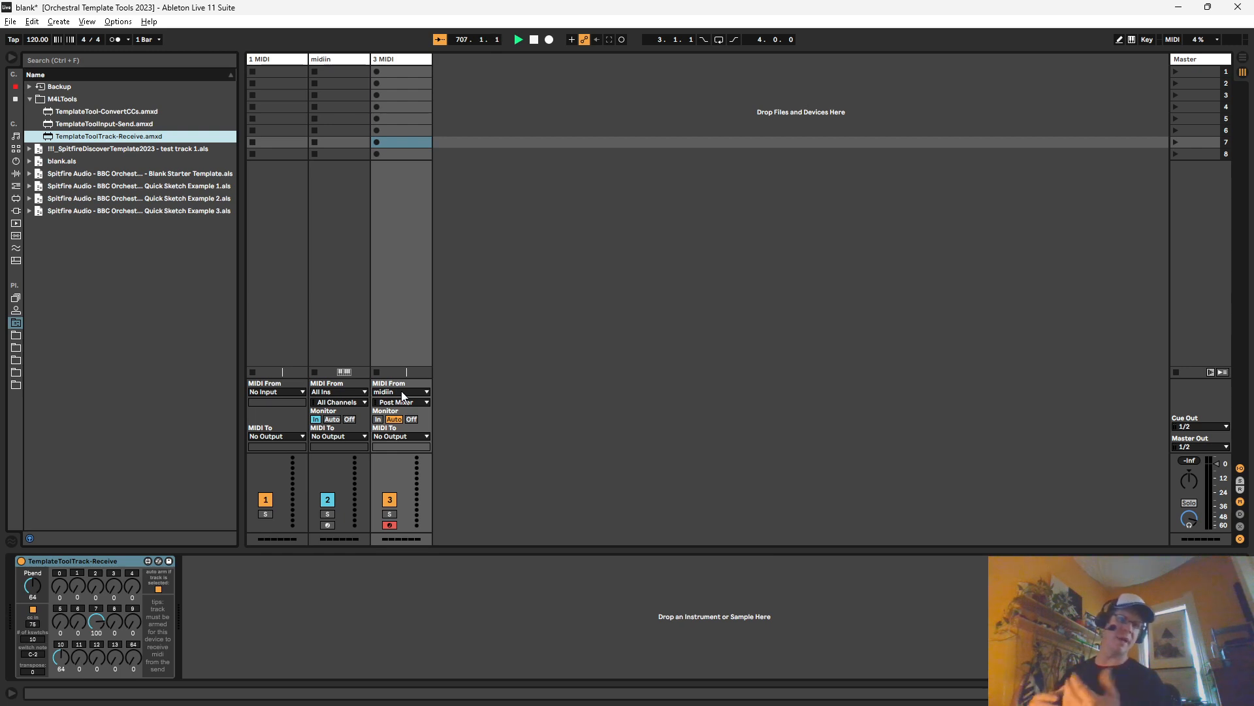
pyautogui.click(328, 60)
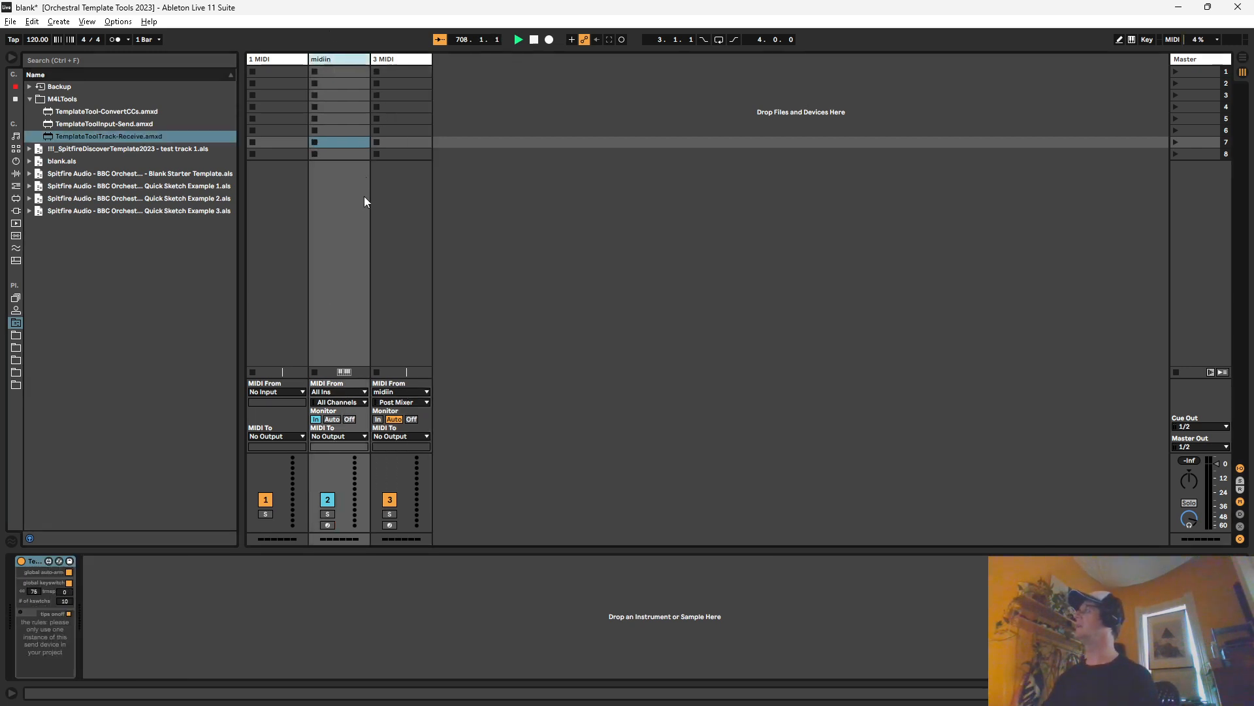
pyautogui.click(395, 58)
pyautogui.click(345, 61)
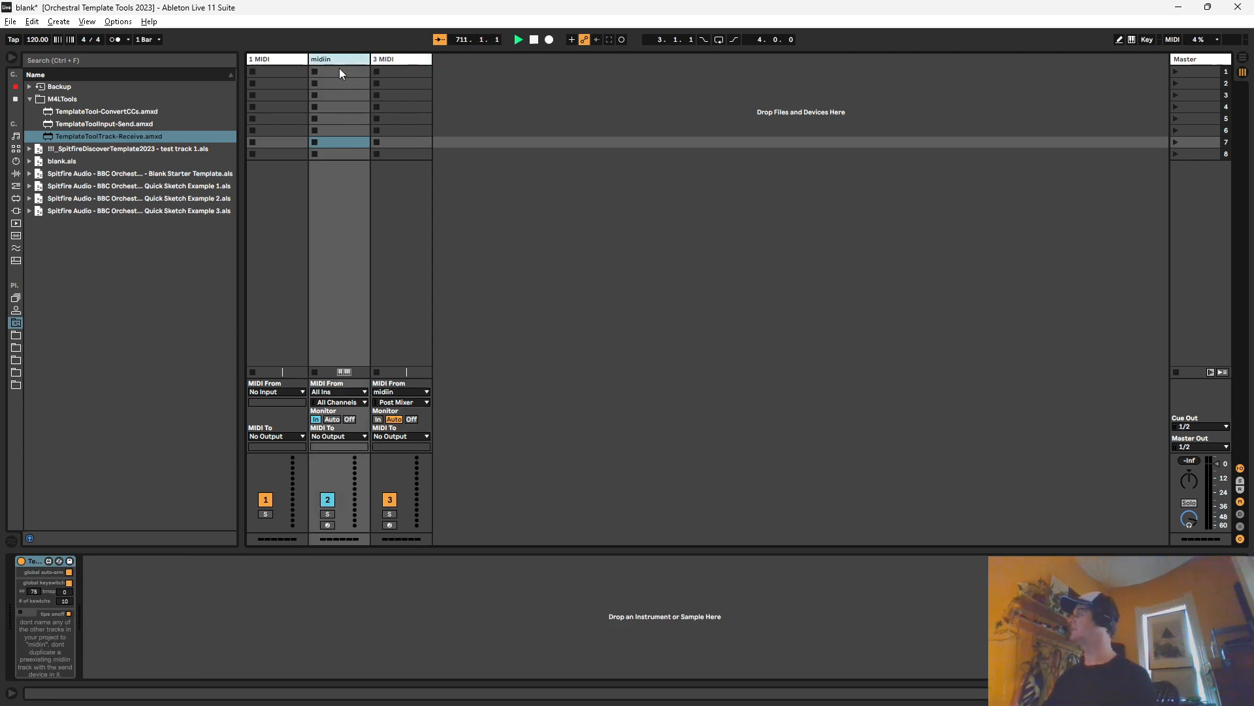
pyautogui.click(42, 566)
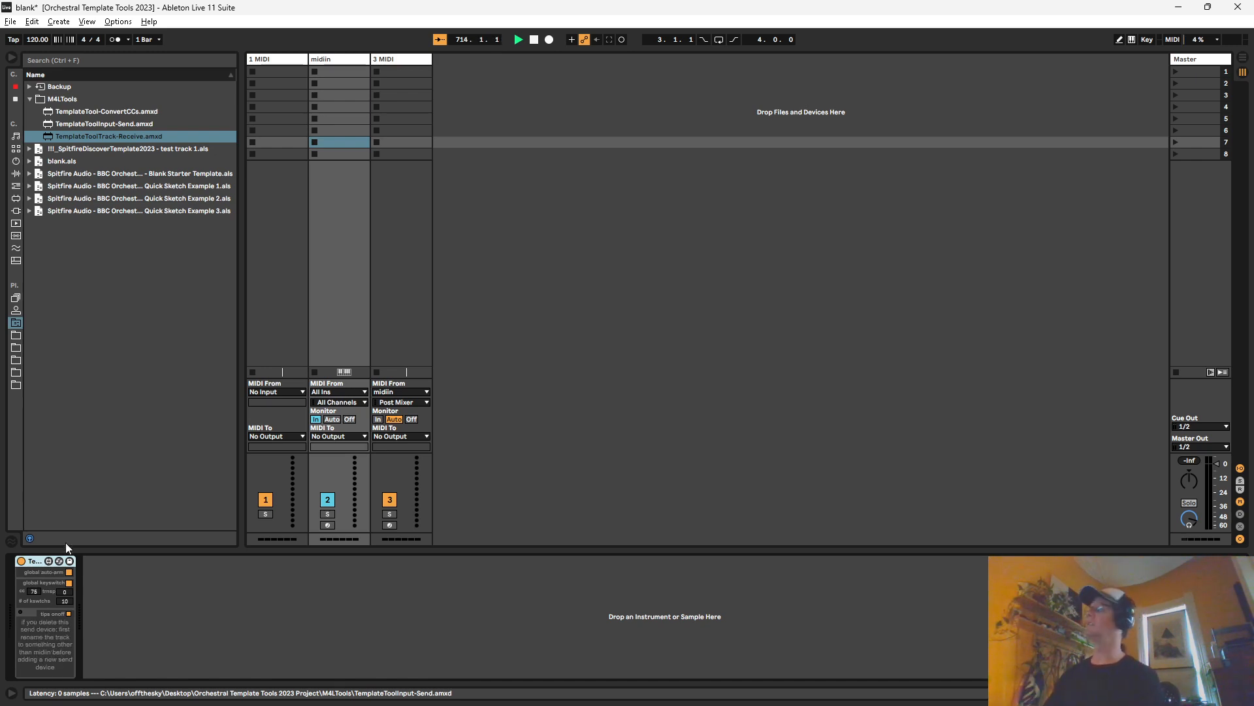
# Step: Insert two new MIDI tracks directly after track 1 MIDI
pyautogui.click(274, 60)
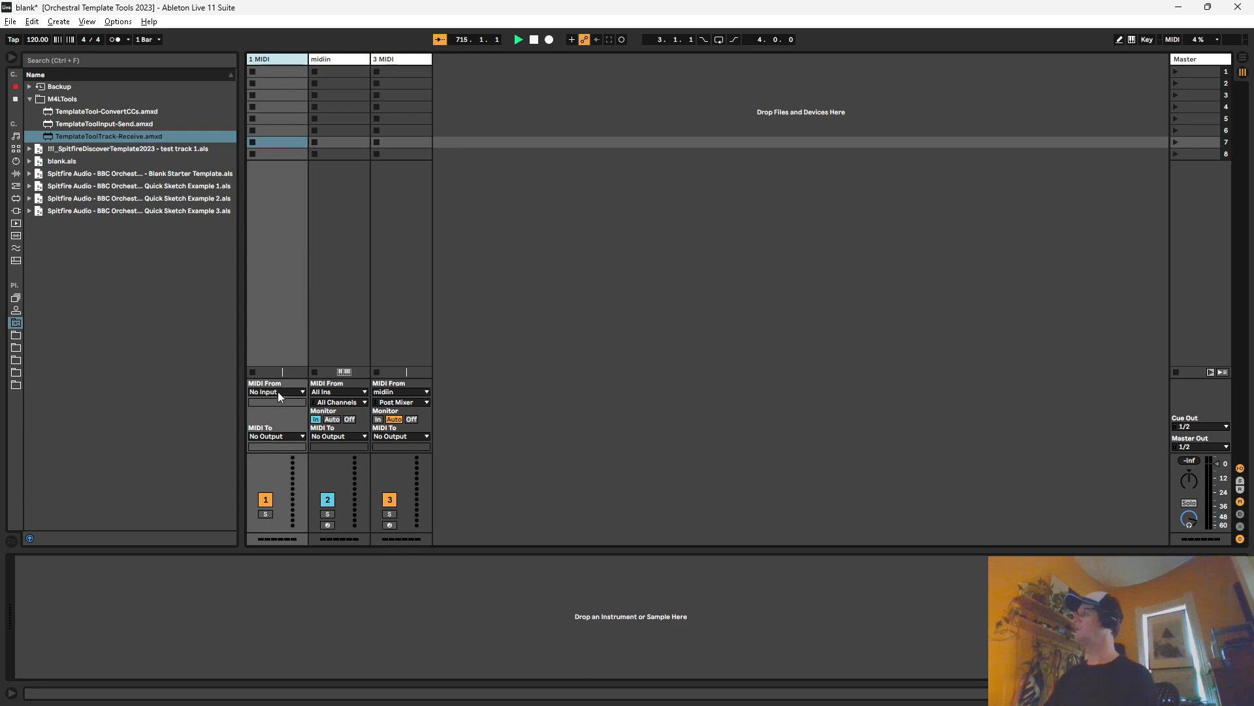
pyautogui.hotkey('ctrl', 'shift', 't')
pyautogui.hotkey('ctrl', 'shift', 't')
# Step: Set the MIDI inputs of the first three tracks to Computer Keyboard, 01. Internal MIDI and 02. Internal MIDI respectively
pyautogui.click(277, 63)
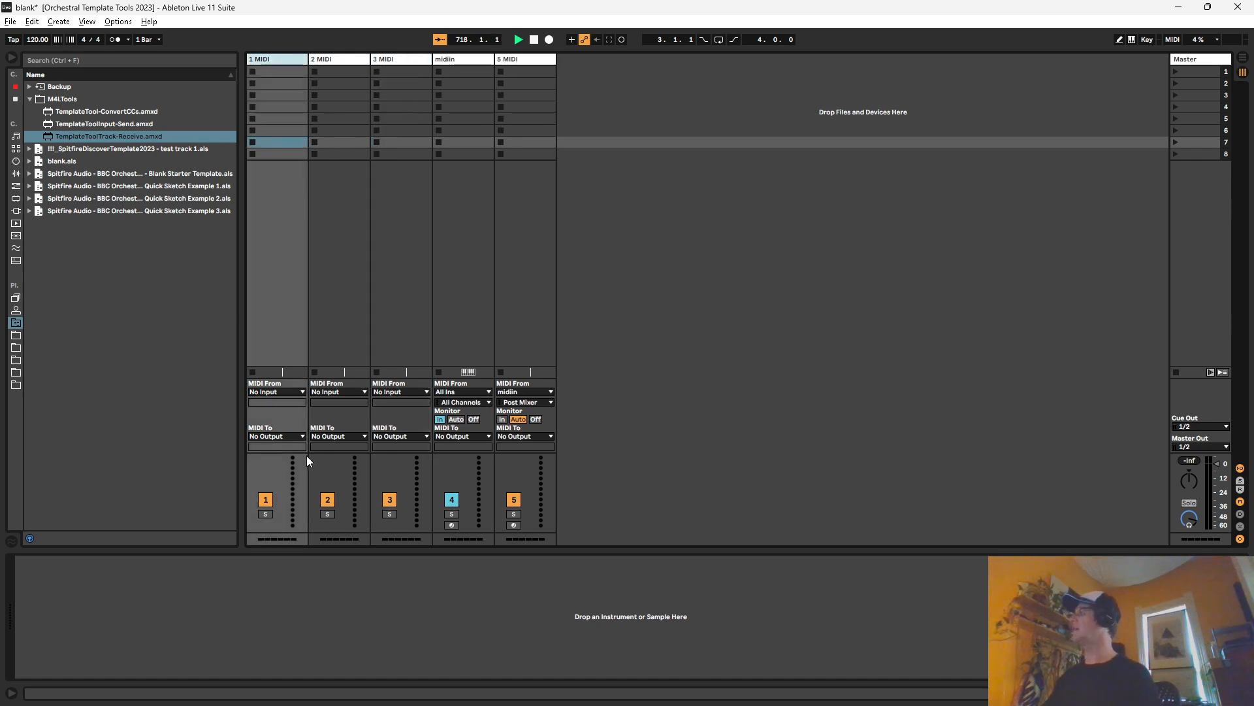
pyautogui.click(281, 435)
pyautogui.click(284, 443)
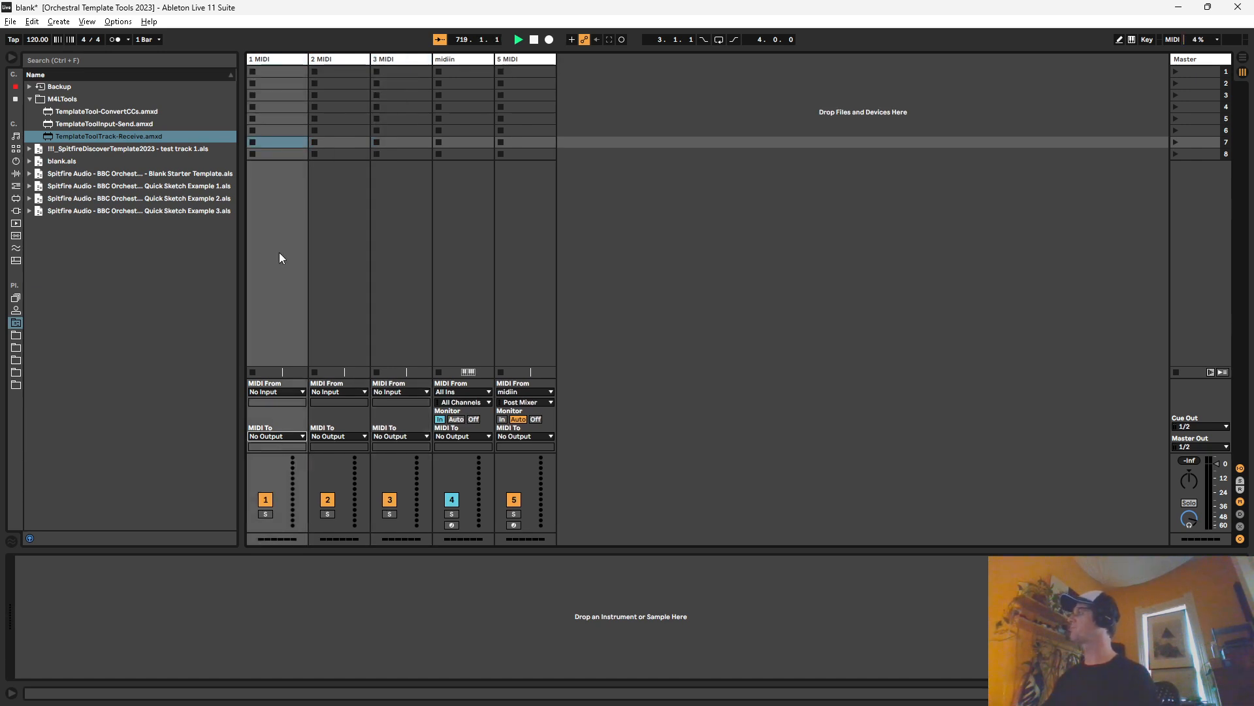
pyautogui.click(278, 392)
pyautogui.click(277, 431)
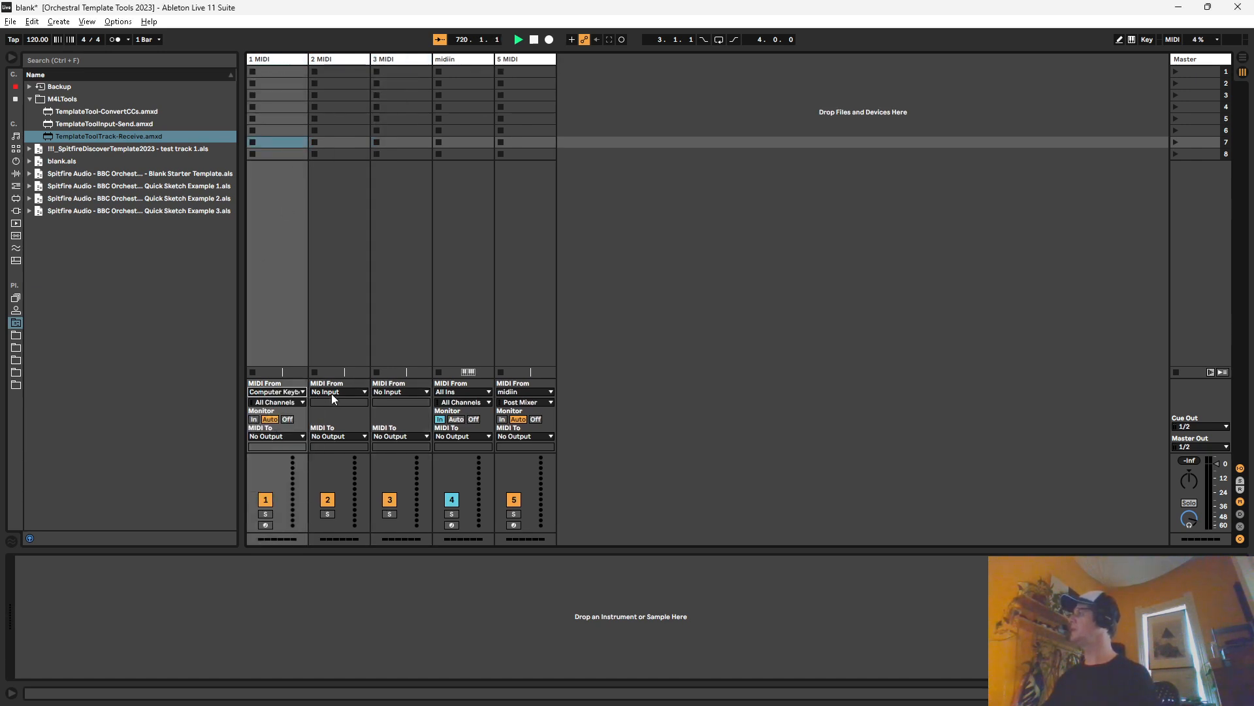
pyautogui.click(338, 392)
pyautogui.click(339, 410)
pyautogui.click(386, 392)
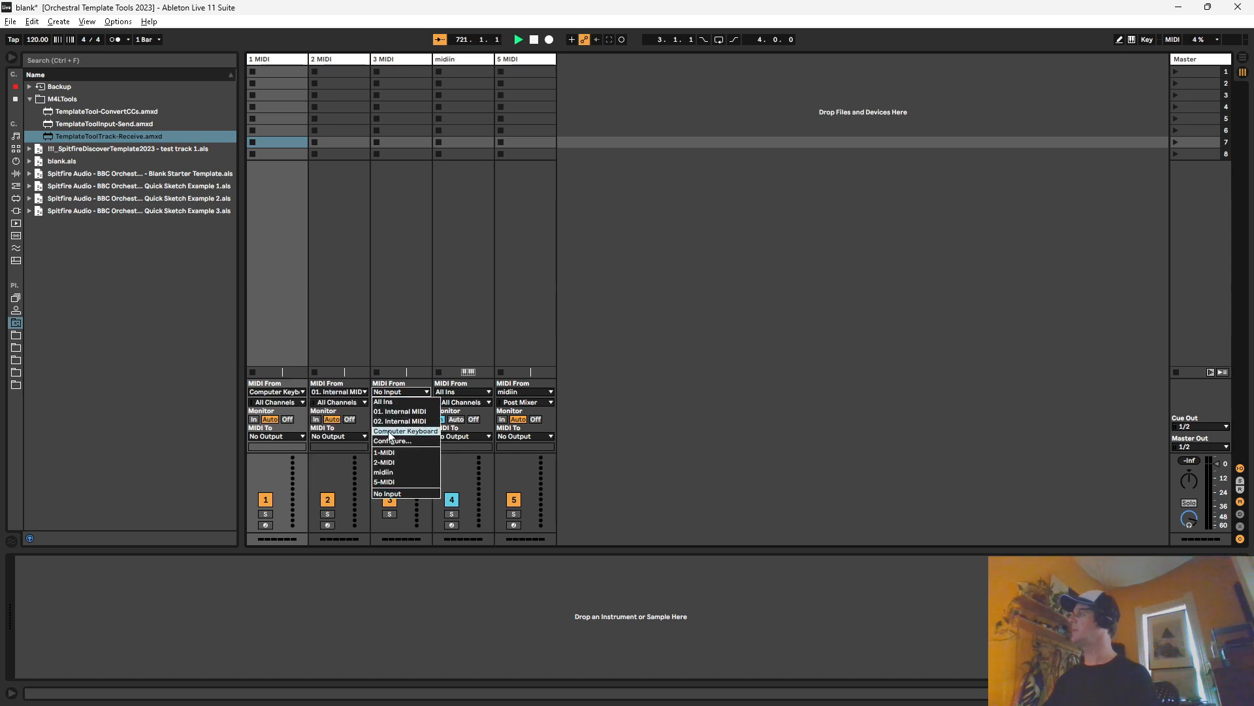
pyautogui.click(392, 424)
# Step: Route the MIDI output of the first three tracks to midiin, and set midiin's own MIDI input to No Input
pyautogui.click(290, 60)
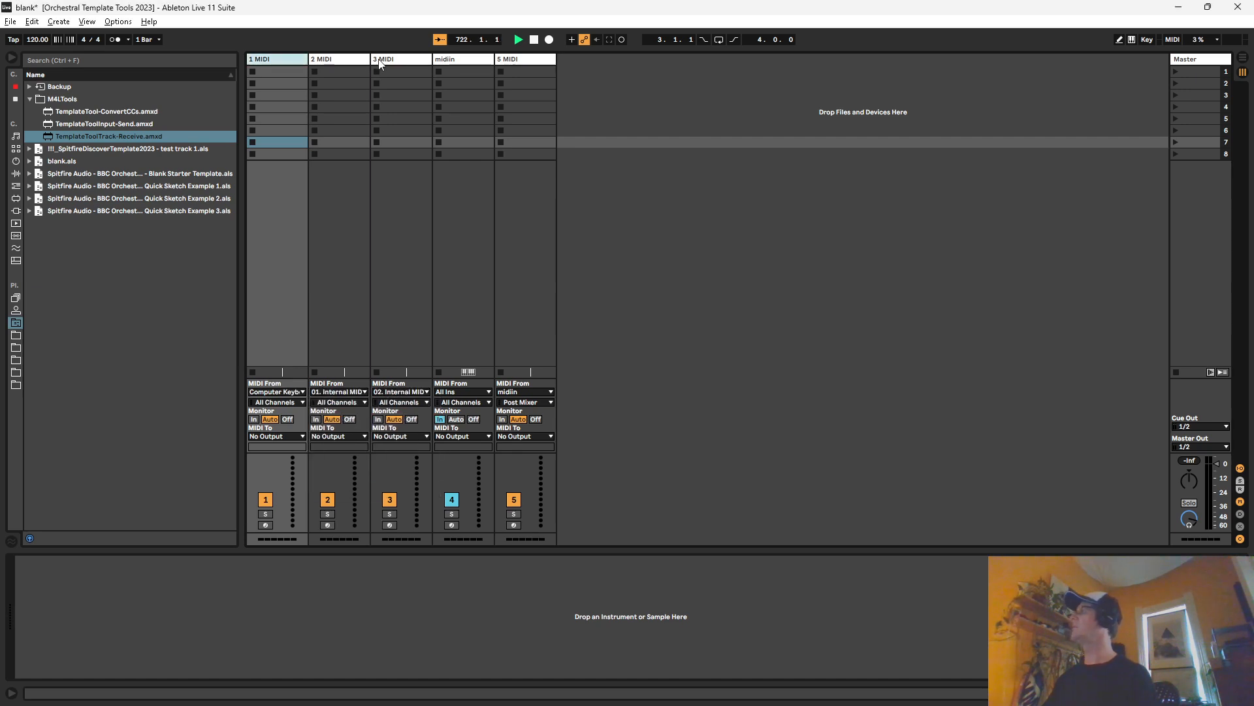
pyautogui.keyDown('shift'); pyautogui.click(399, 59); pyautogui.keyUp('shift')
pyautogui.click(268, 437)
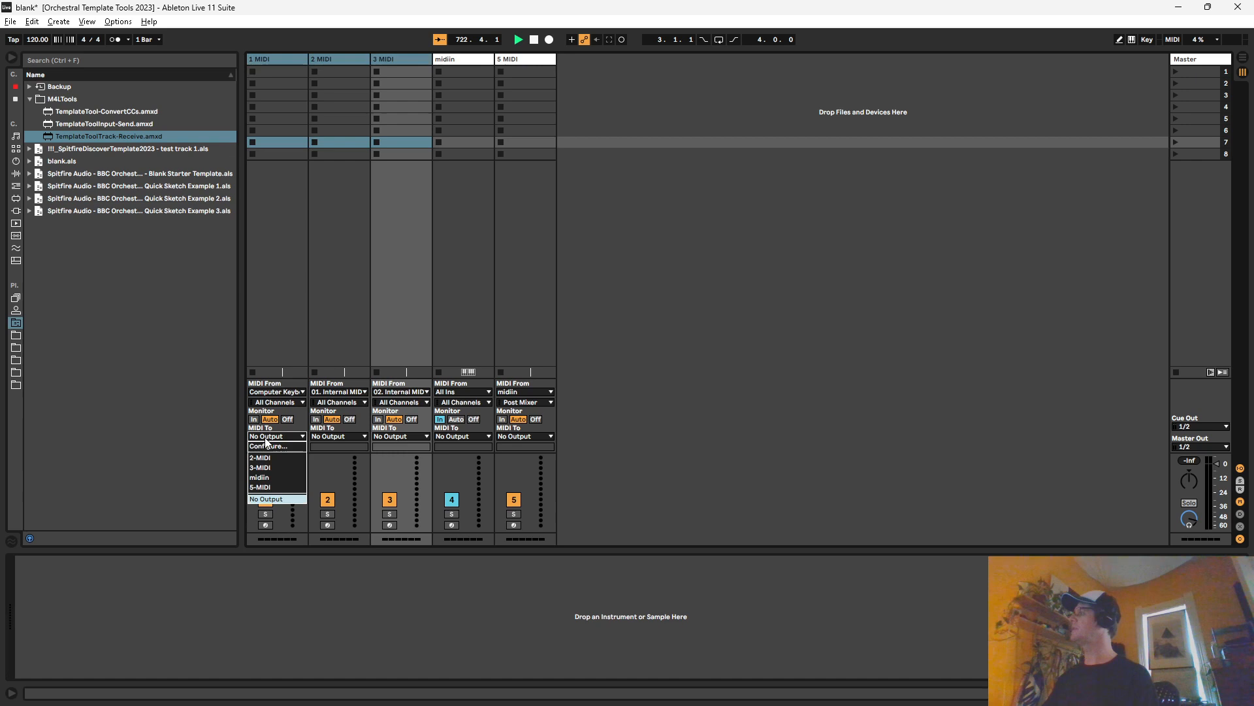
pyautogui.click(260, 477)
pyautogui.click(449, 393)
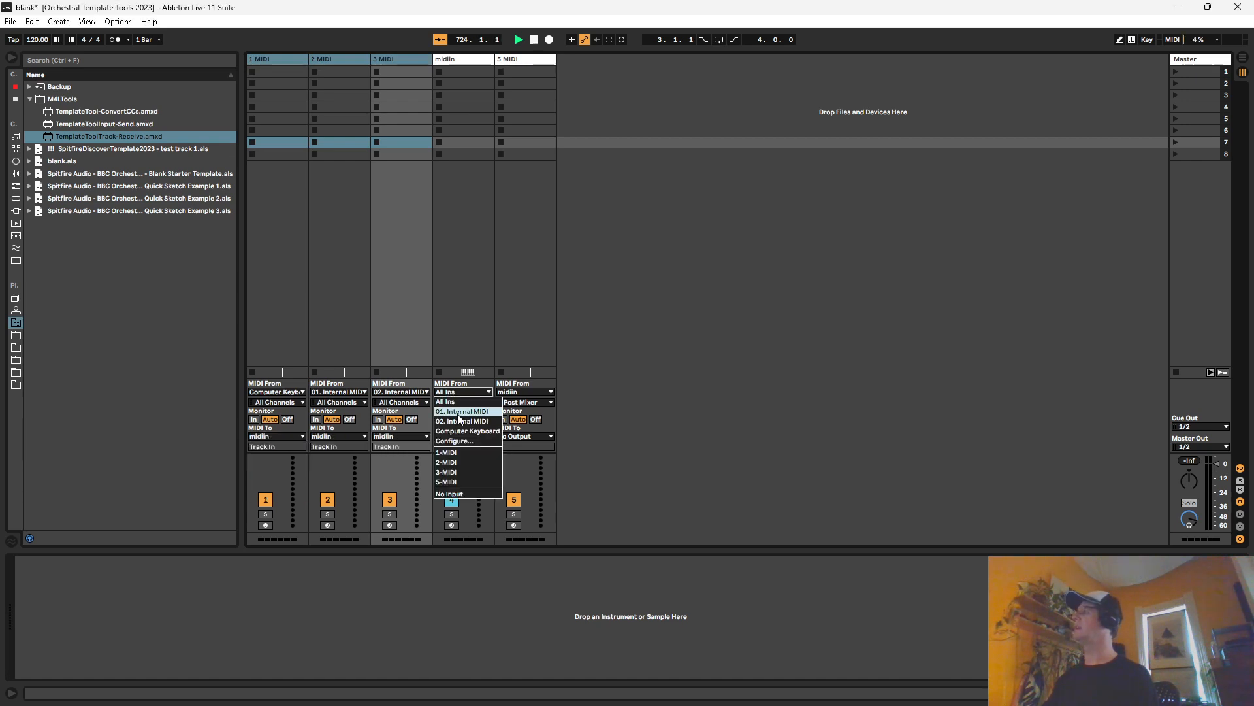
pyautogui.click(468, 499)
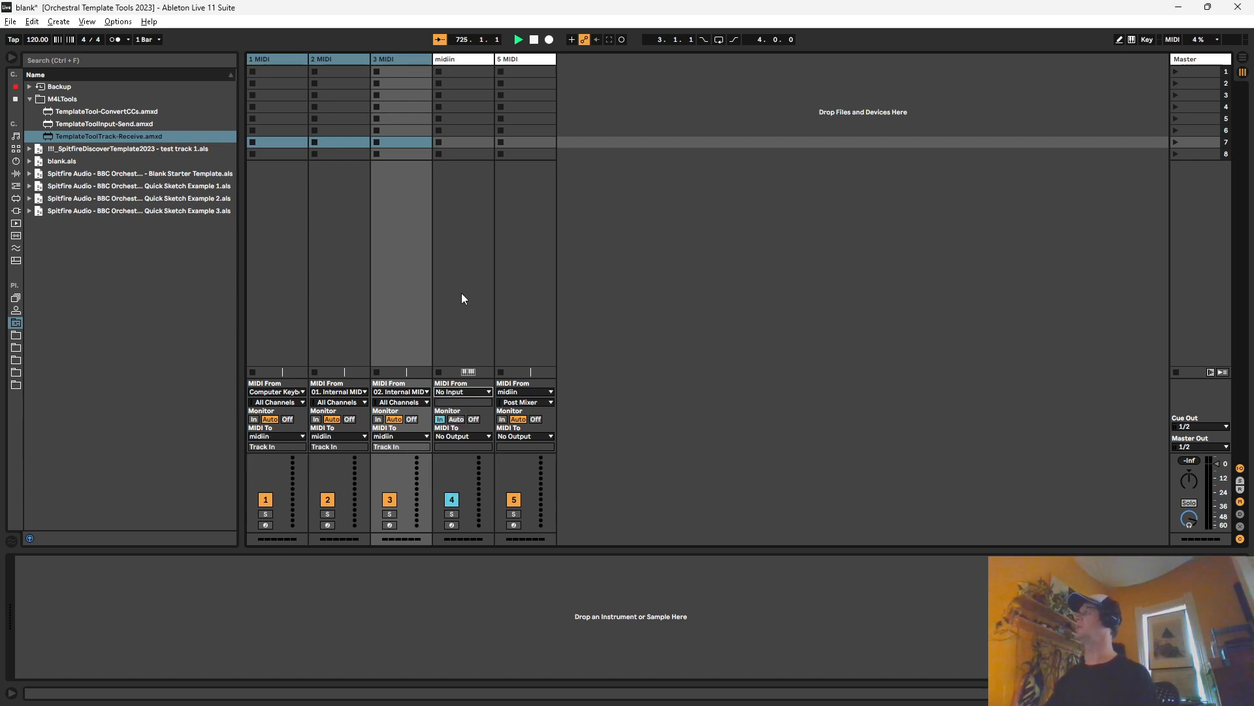
# Step: Group the three input tracks with midiin, then fold the group and narrow its track width
pyautogui.click(296, 60)
pyautogui.keyDown('shift'); pyautogui.click(460, 62); pyautogui.keyUp('shift')
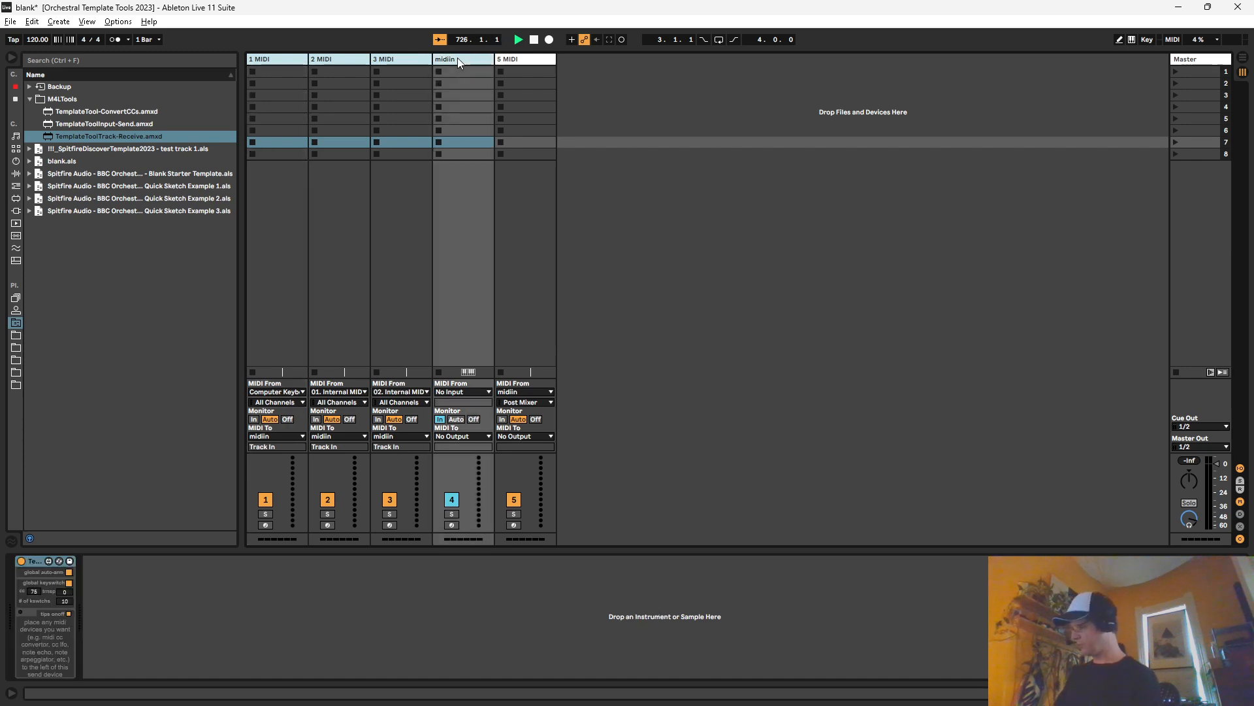
pyautogui.hotkey('ctrl', 'g')
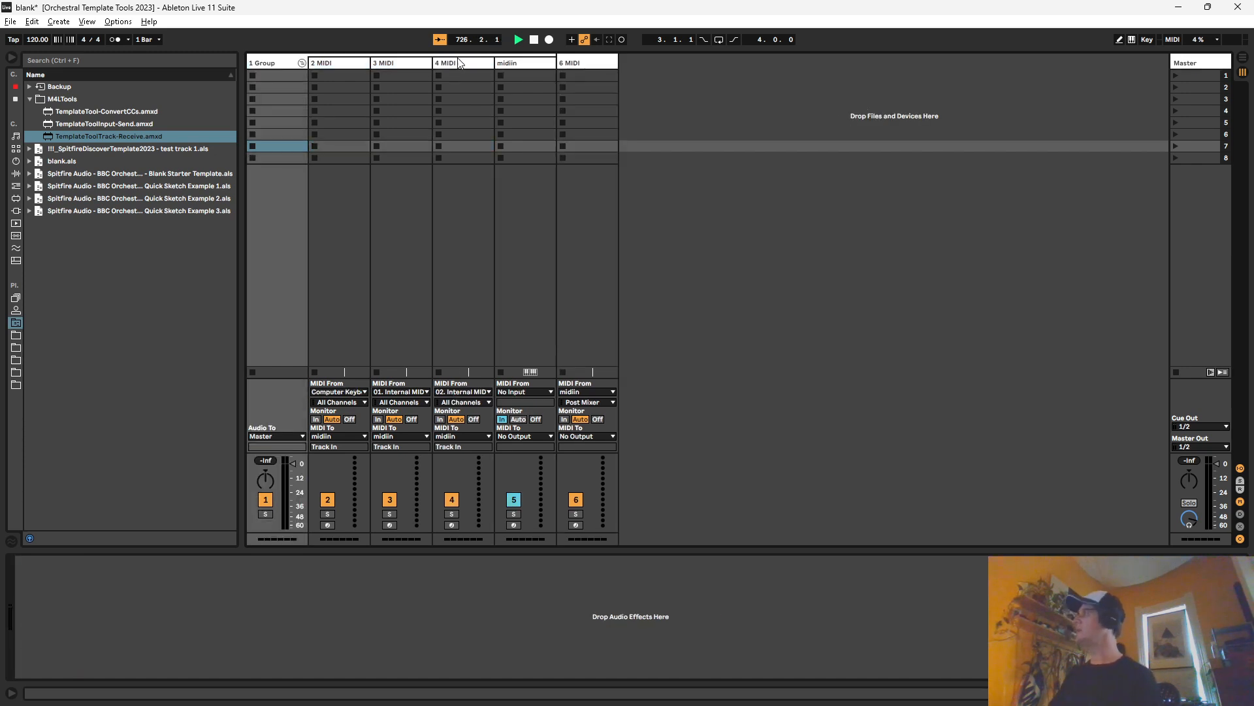
pyautogui.click(302, 63)
pyautogui.moveTo(306, 61); pyautogui.dragTo(271, 61)
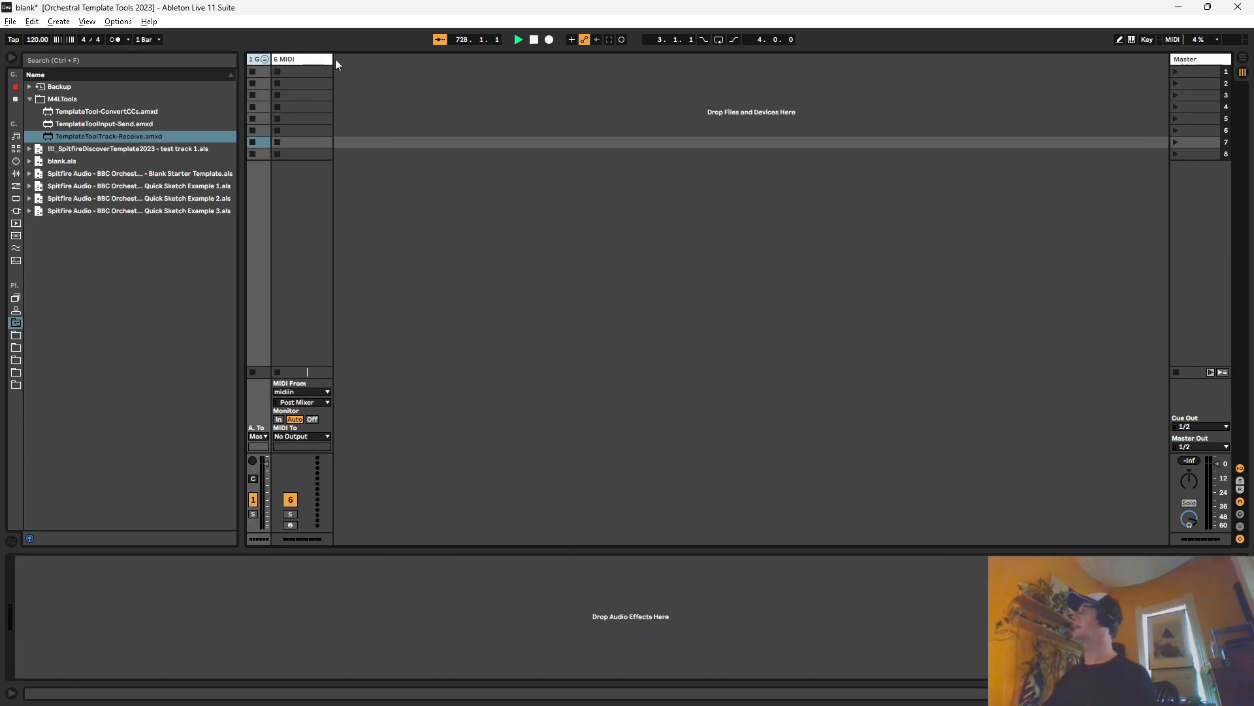
# Step: Find the !_SunoscoreTheOrchestra.adg rack in the library folders and load it after the TemplateToolTrack-Receive device on track 6 MIDI
pyautogui.click(318, 62)
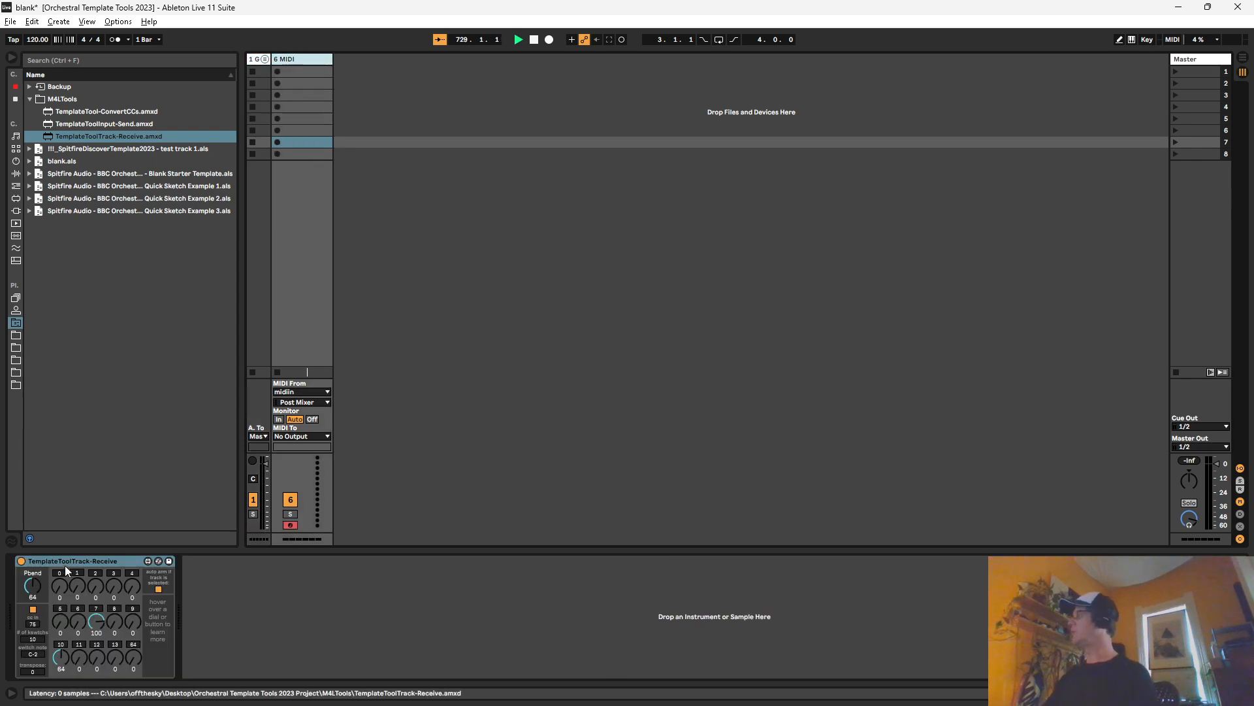
pyautogui.click(16, 372)
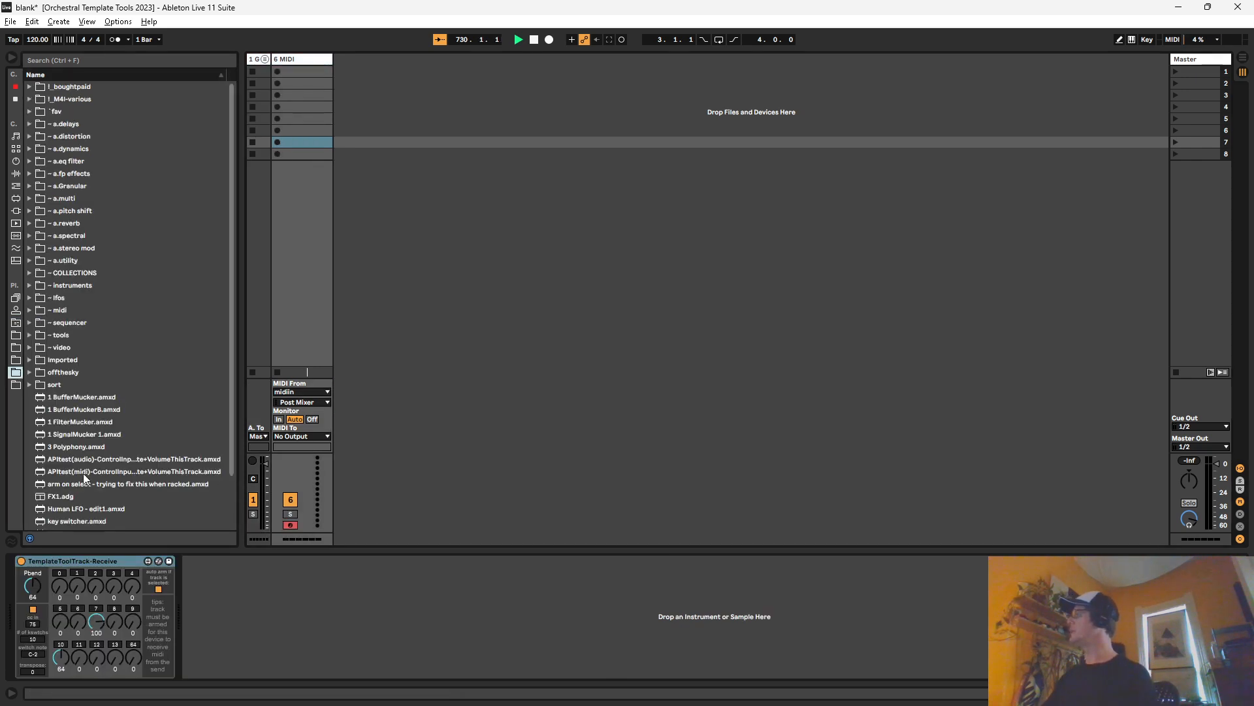
pyautogui.scroll(-5, 85, 478)
pyautogui.click(79, 494)
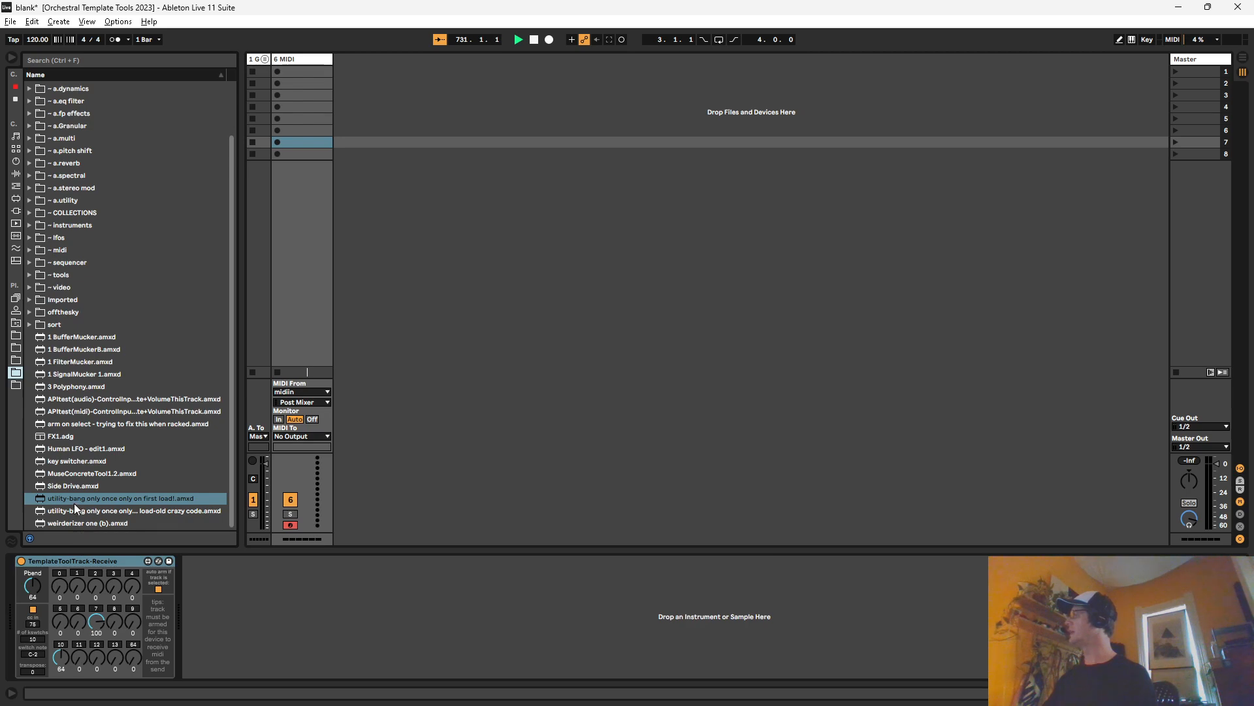
pyautogui.click(16, 360)
pyautogui.scroll(-3, 77, 494)
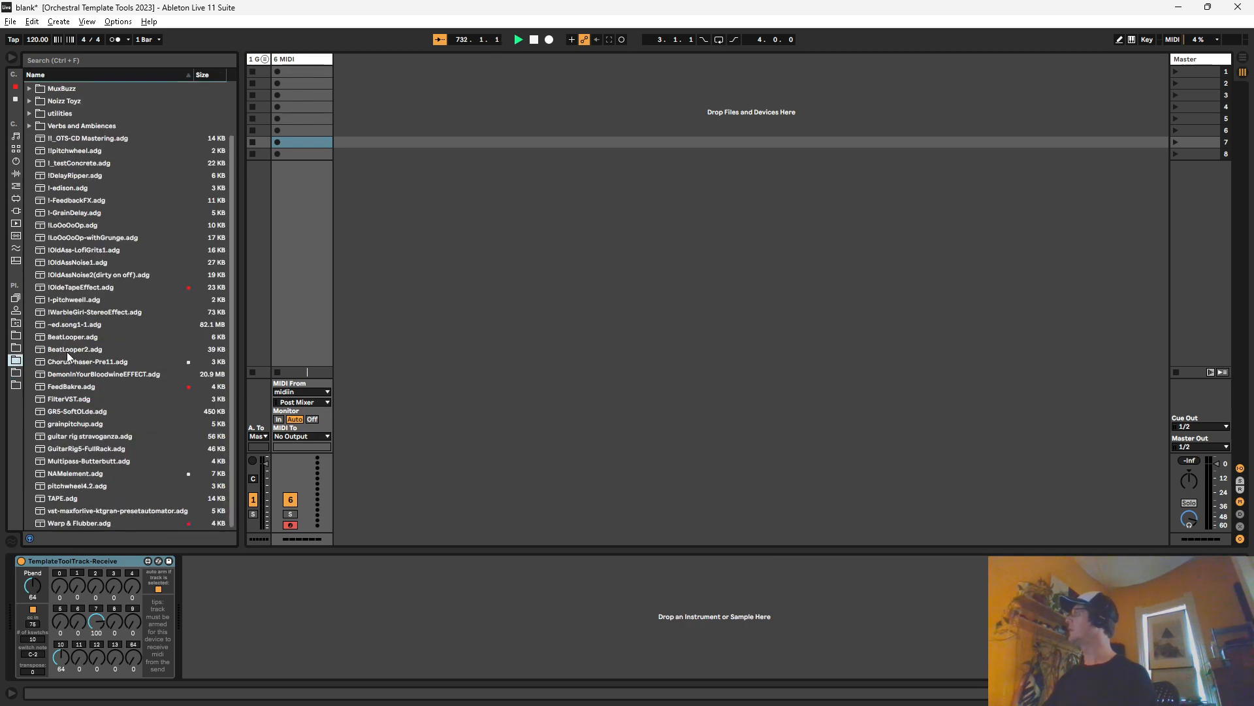
pyautogui.scroll(3, 68, 356)
pyautogui.click(17, 387)
pyautogui.scroll(-5, 98, 517)
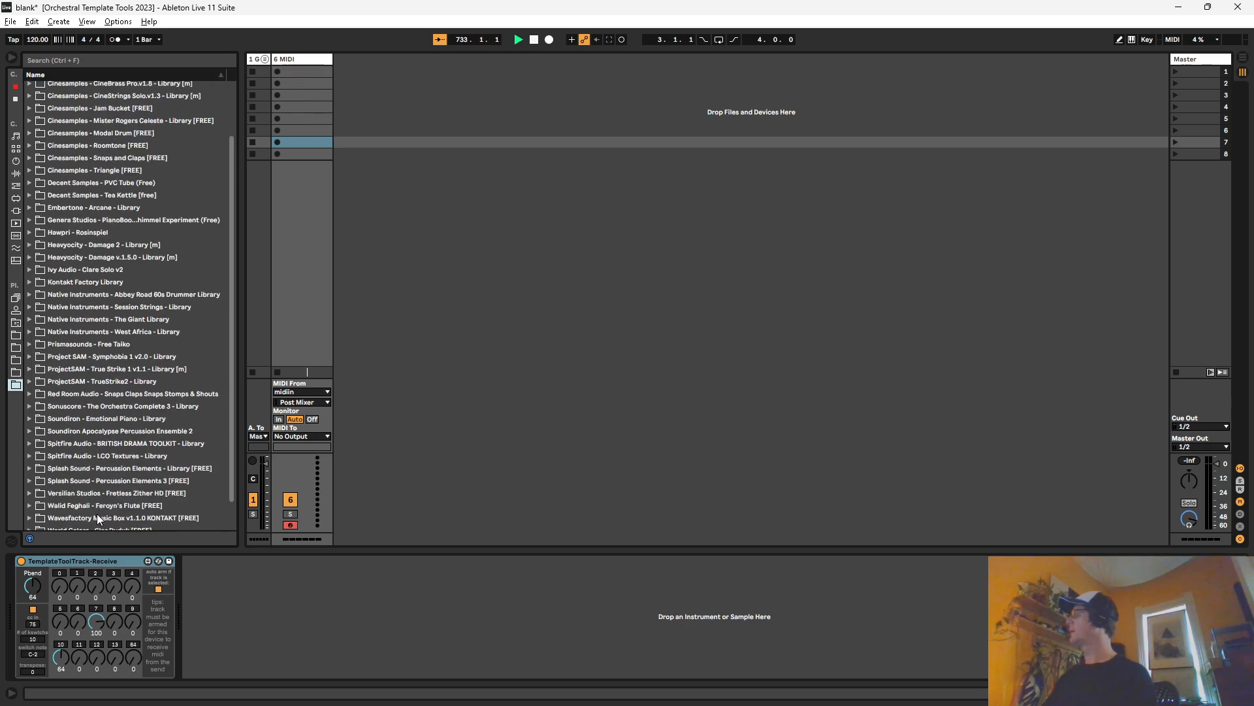
pyautogui.moveTo(75, 512); pyautogui.dragTo(249, 598)
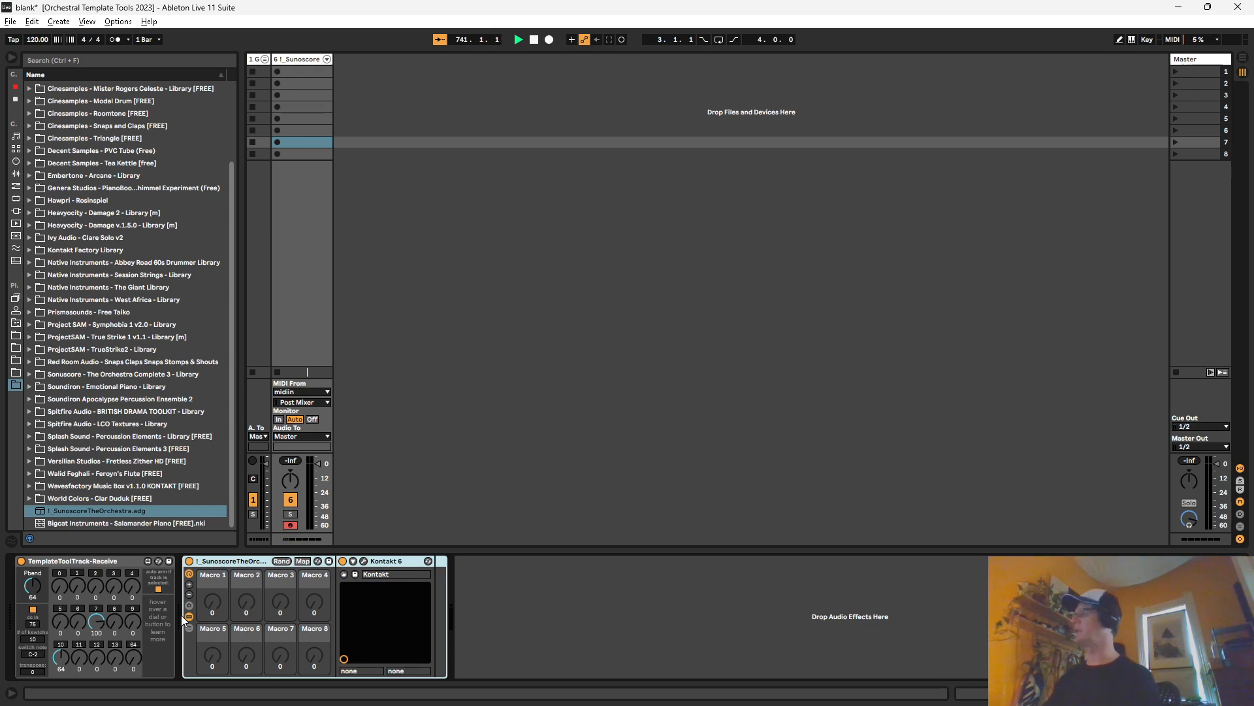
# Step: Open the rack's Kontakt 6 window to check the loaded orchestra instrument, close it and select the instrument track
pyautogui.click(374, 572)
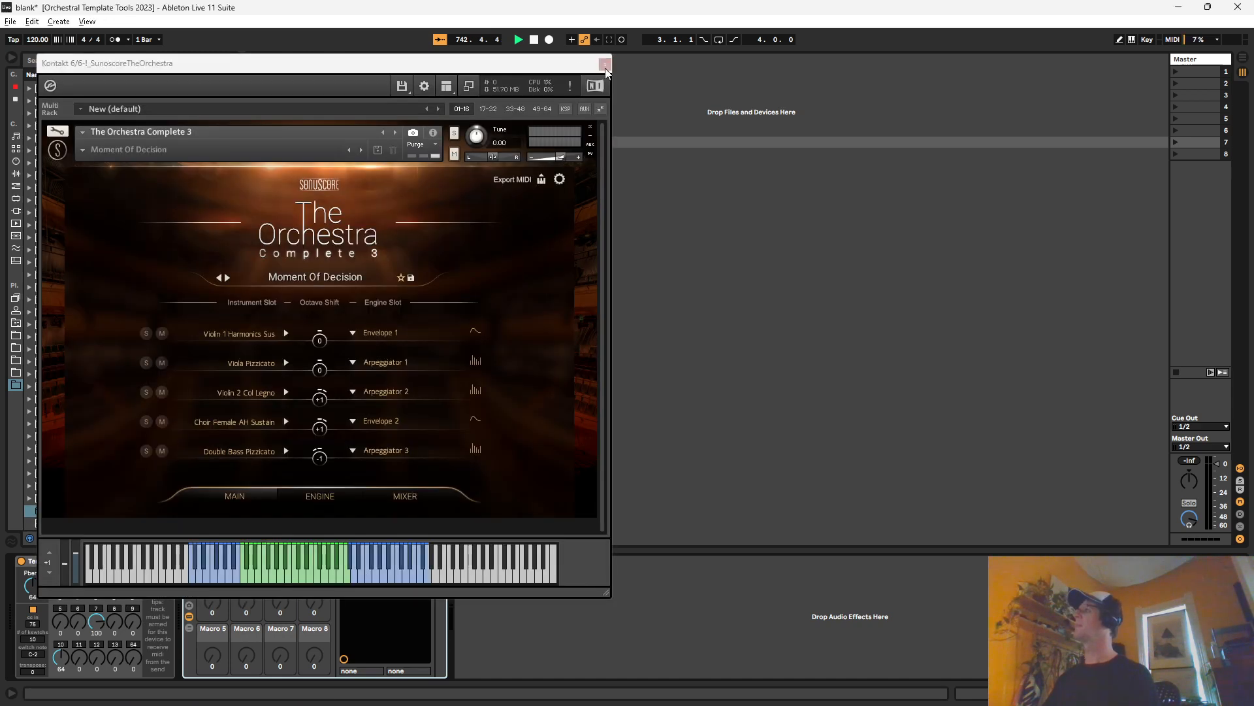
pyautogui.click(606, 59)
pyautogui.click(301, 60)
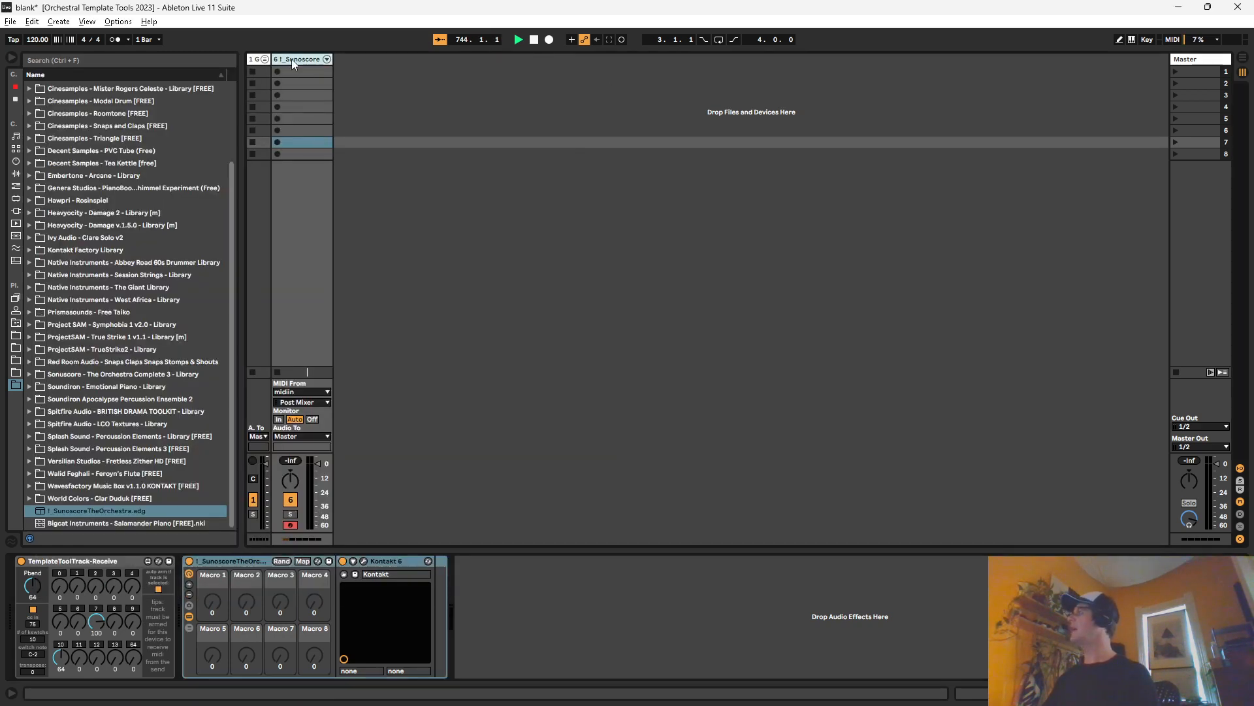
# Step: Add a new MIDI track after the orchestra track and select its TemplateToolTrack-Receive device
pyautogui.hotkey('ctrl', 'shift', 't')
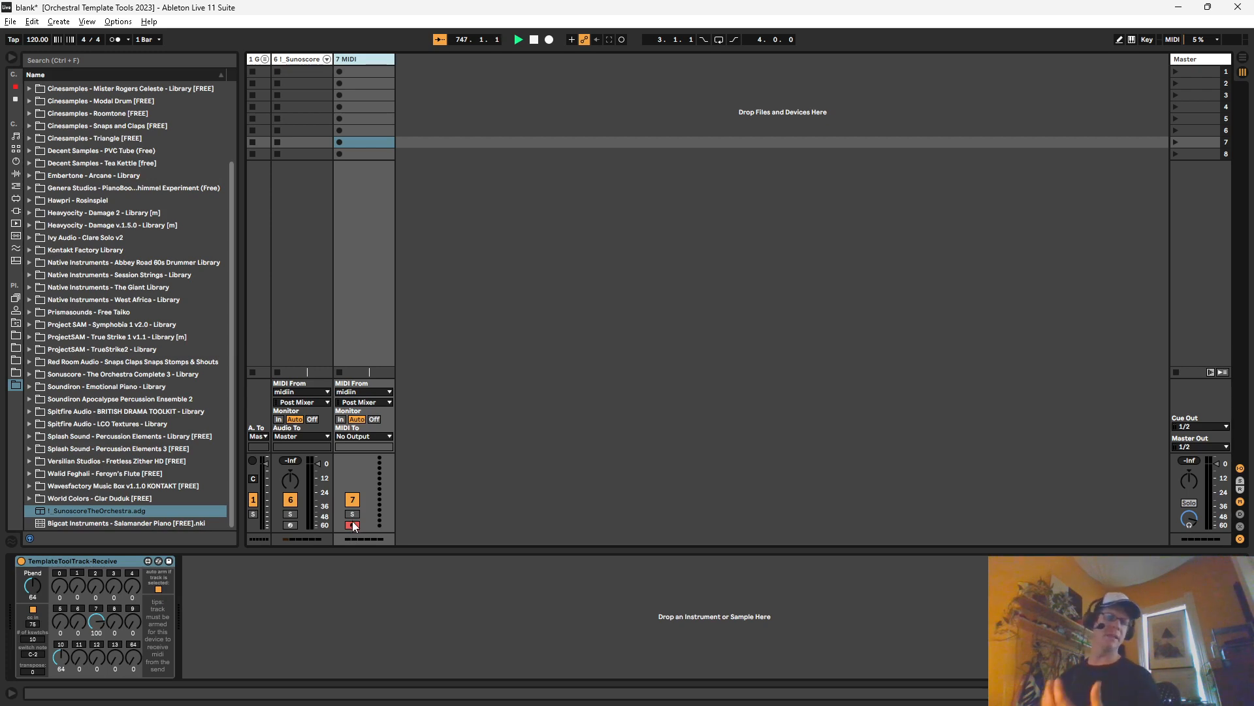
pyautogui.click(301, 60)
pyautogui.click(353, 60)
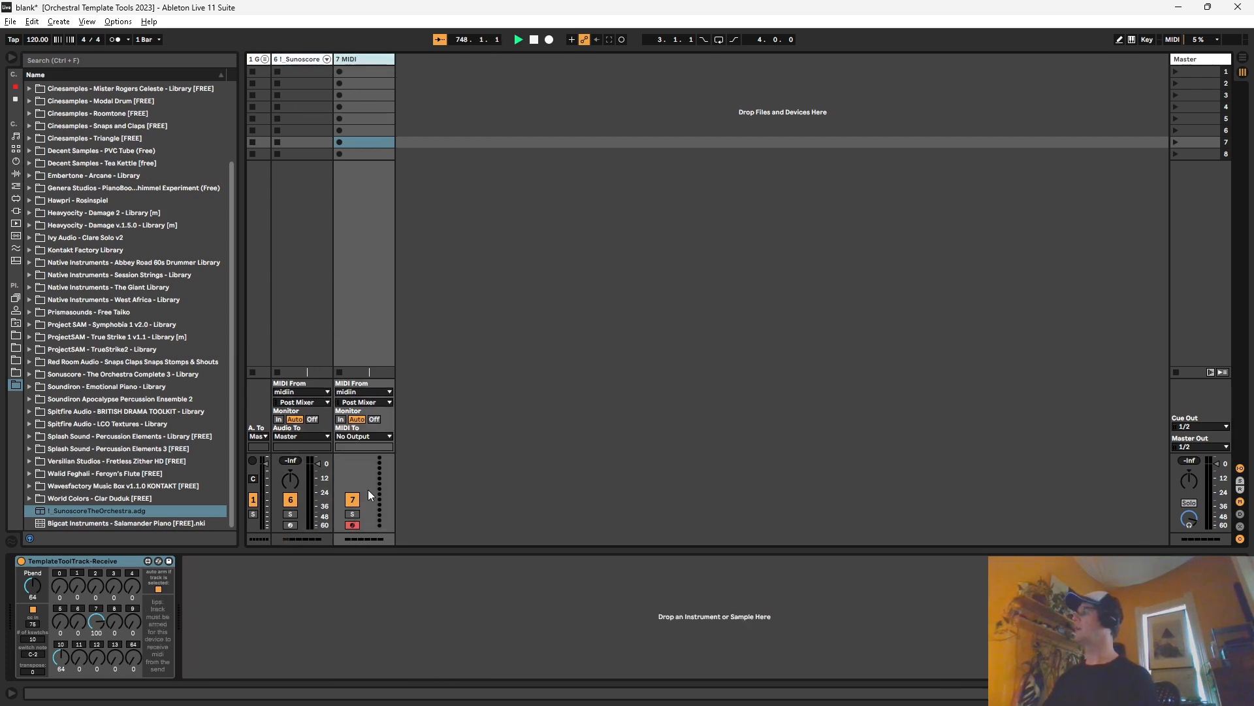
pyautogui.click(97, 564)
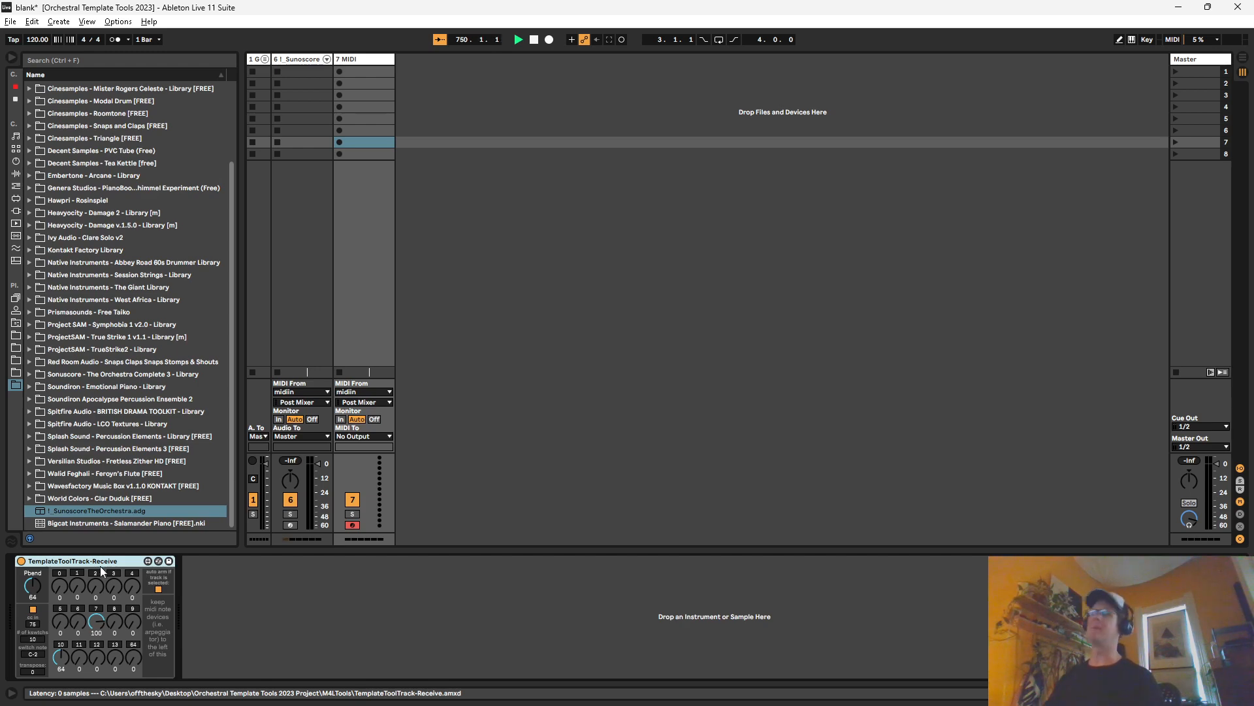
# Step: Unfold the input group and compare the send device on midiin with the receive device on track 7 MIDI
pyautogui.click(263, 59)
pyautogui.click(265, 61)
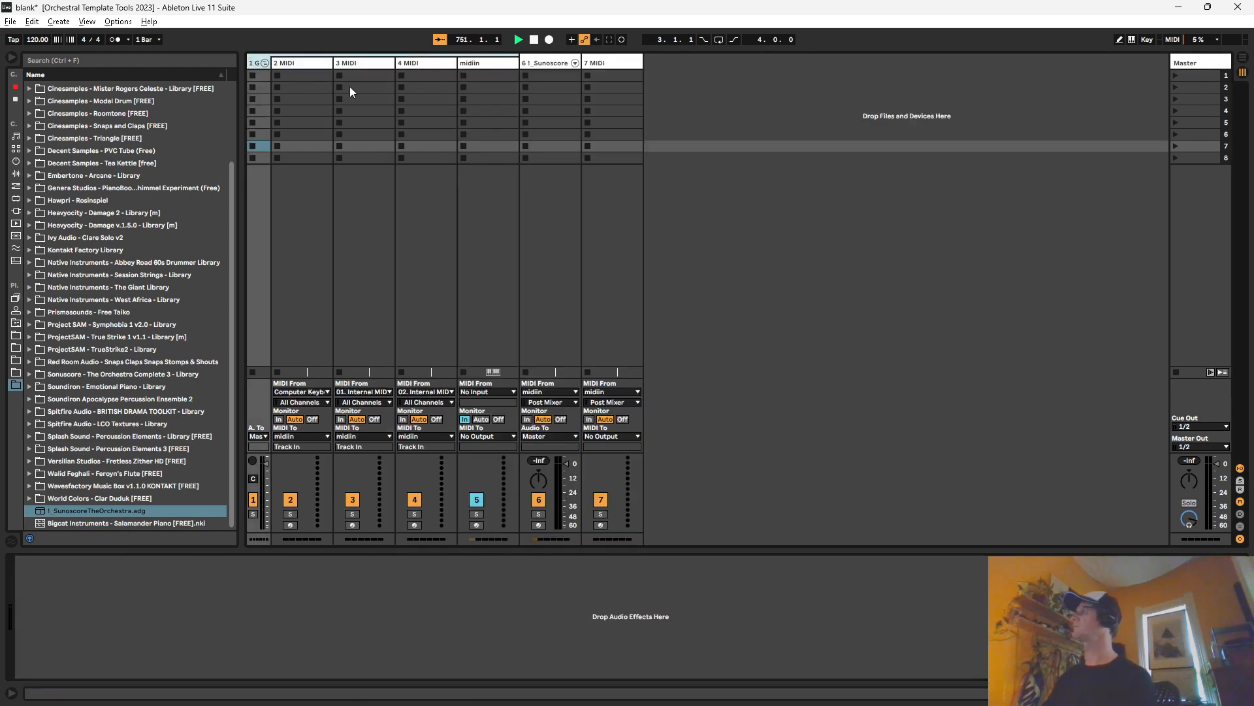
pyautogui.click(474, 62)
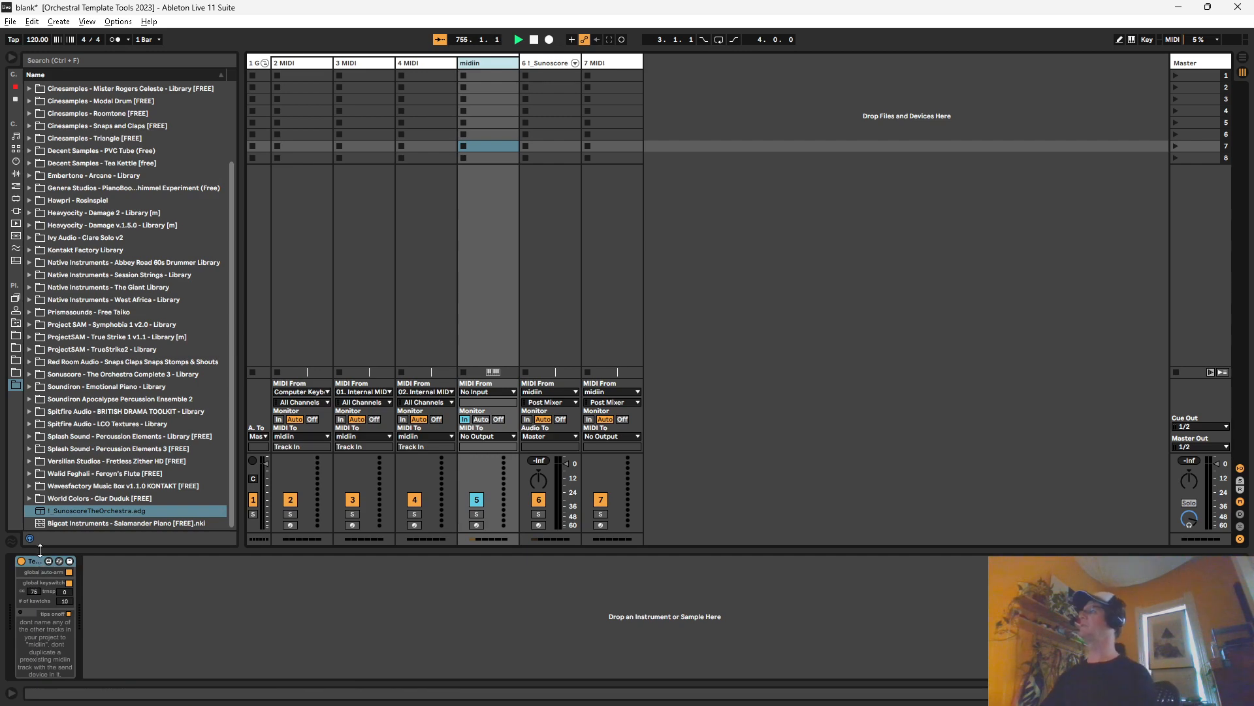
pyautogui.click(596, 64)
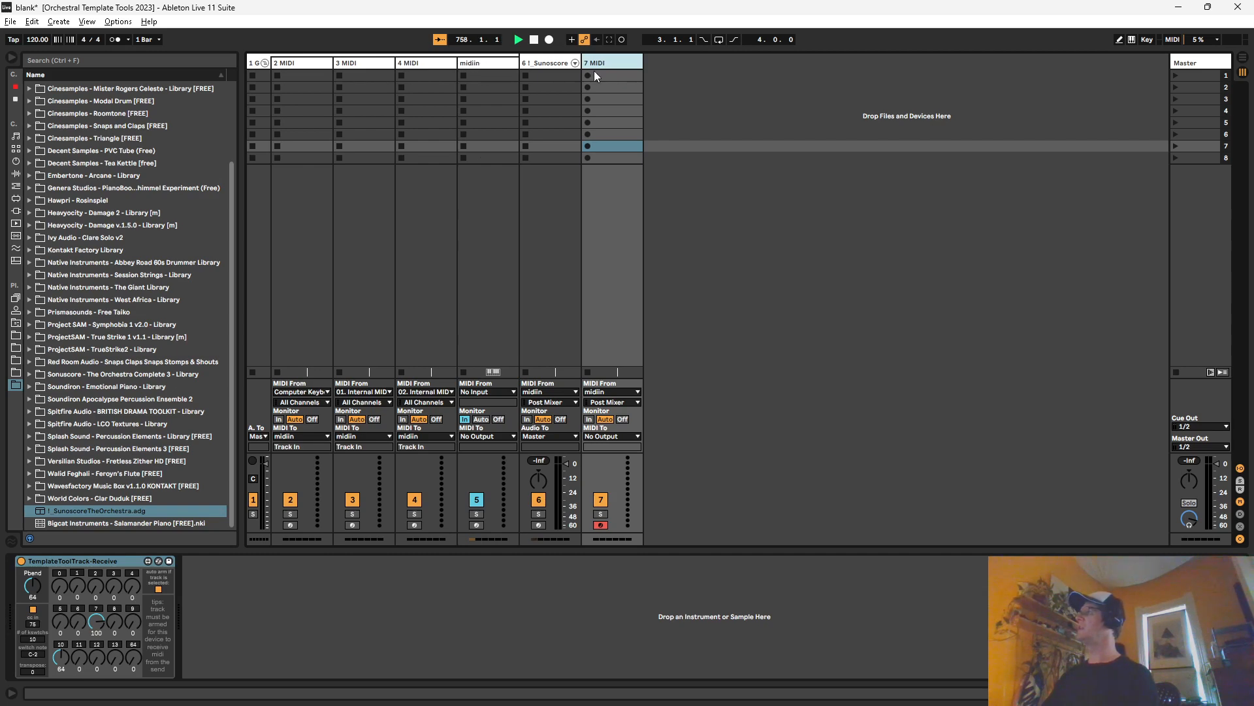
# Step: Switch to the Spitfire Audio - BBC Orchestra Discover set and compare the devices on midiin with those on Violins1
pyautogui.hotkey('alt', 'Tab')
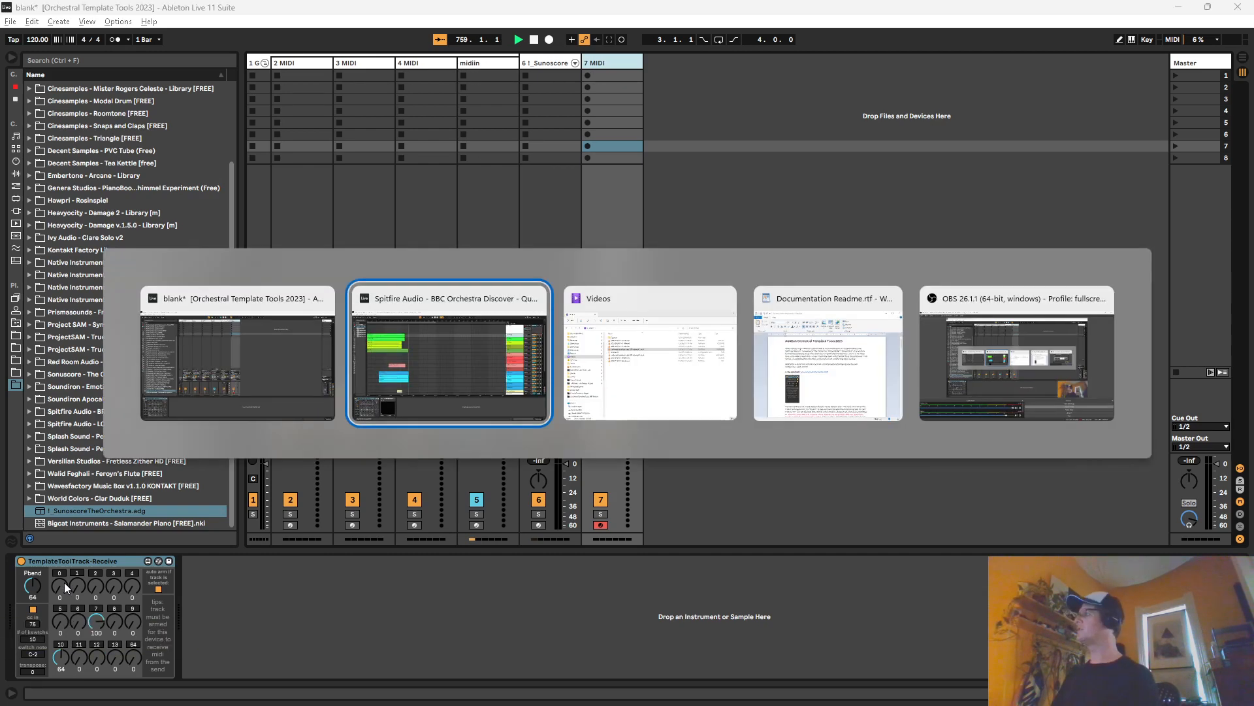
pyautogui.click(450, 160)
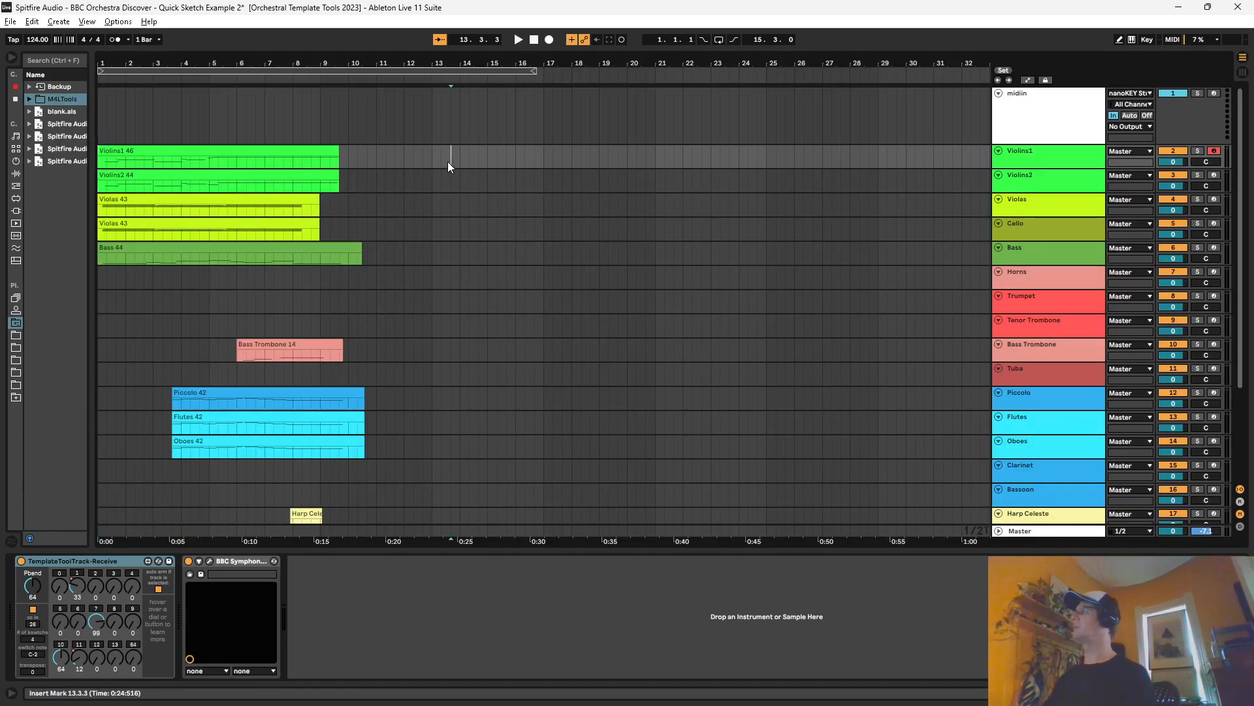
pyautogui.click(1056, 113)
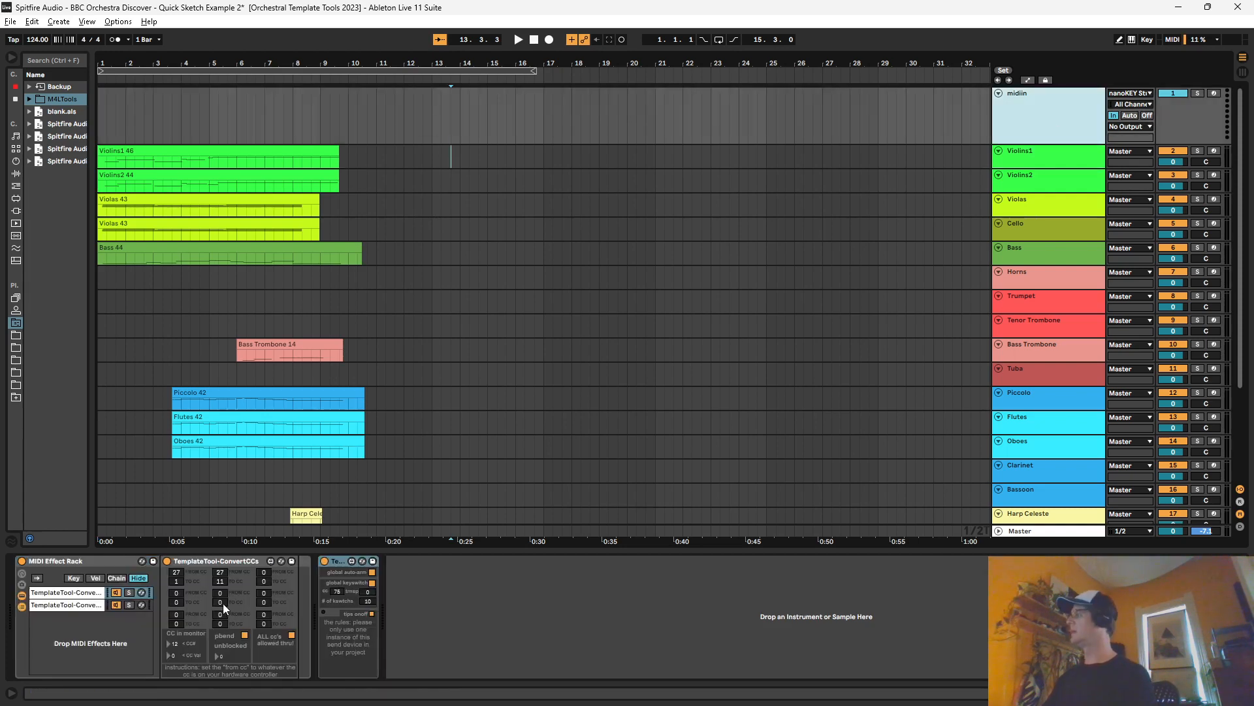
pyautogui.click(1043, 166)
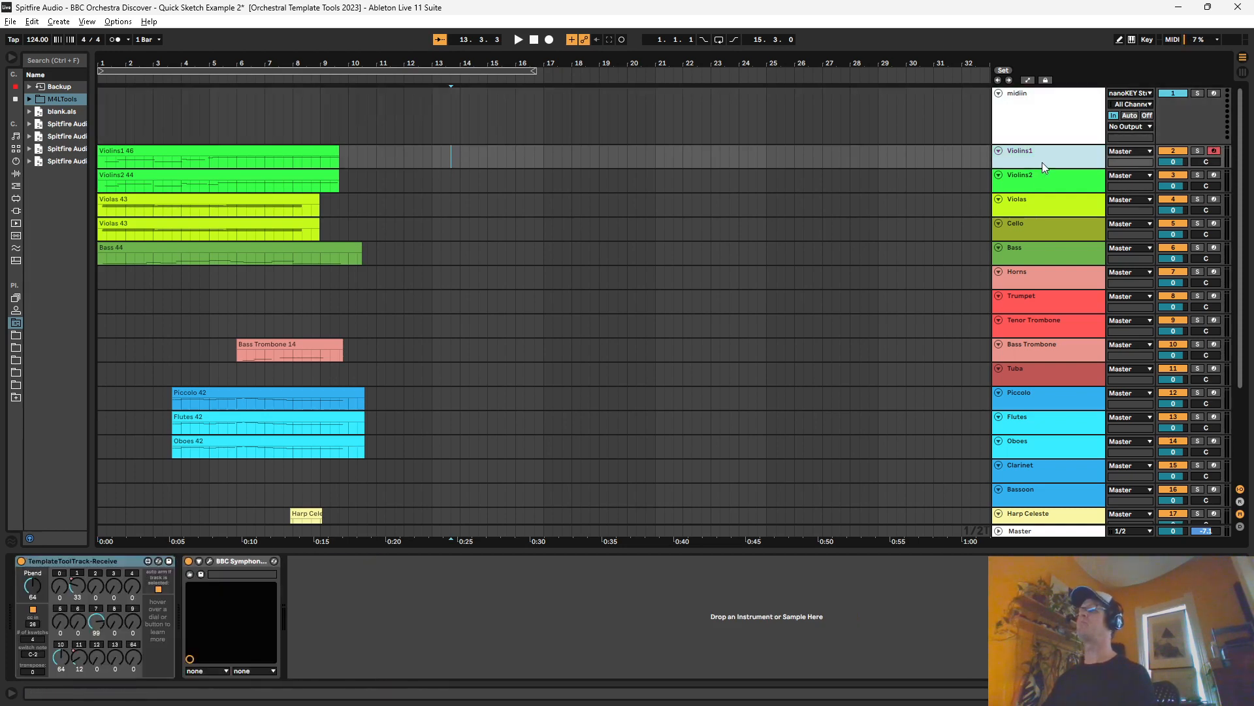
pyautogui.click(1010, 124)
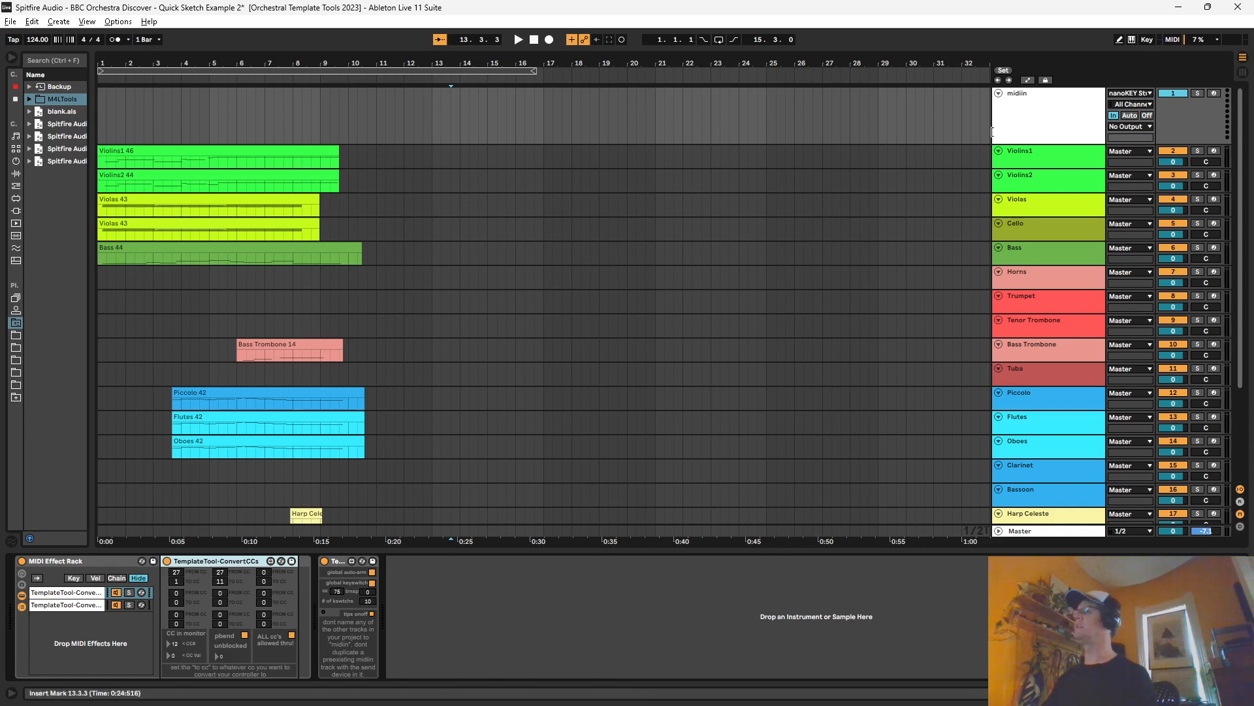
pyautogui.click(1039, 154)
pyautogui.click(1036, 128)
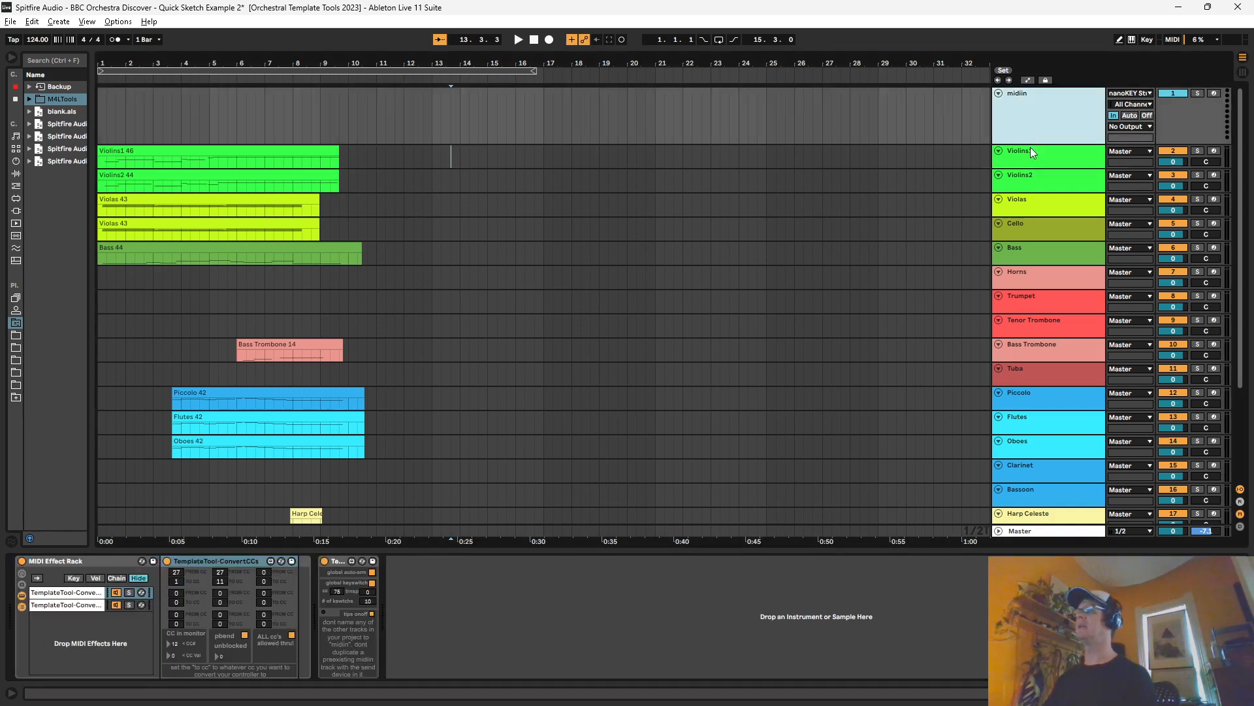
pyautogui.click(1017, 159)
pyautogui.click(1008, 121)
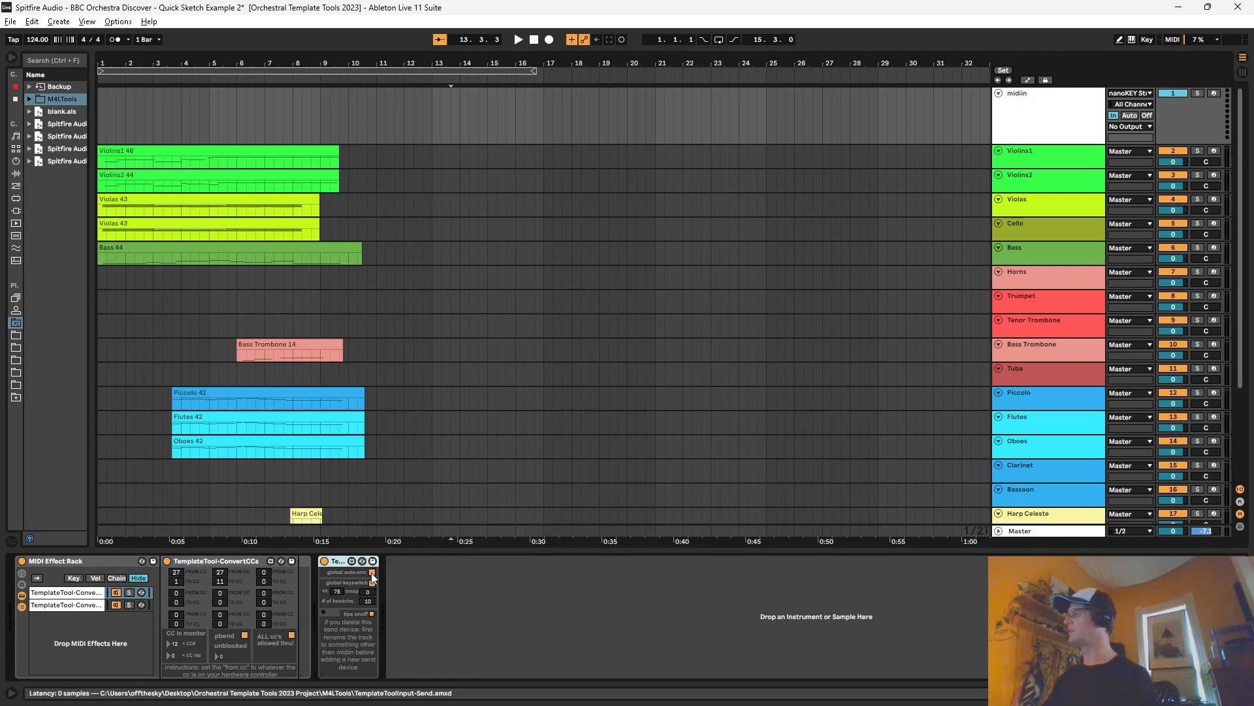
# Step: Select Violins1, Violins2, Violas and Cello in turn, ending on Violins1, to check automatic arming
pyautogui.click(1061, 159)
pyautogui.click(1058, 181)
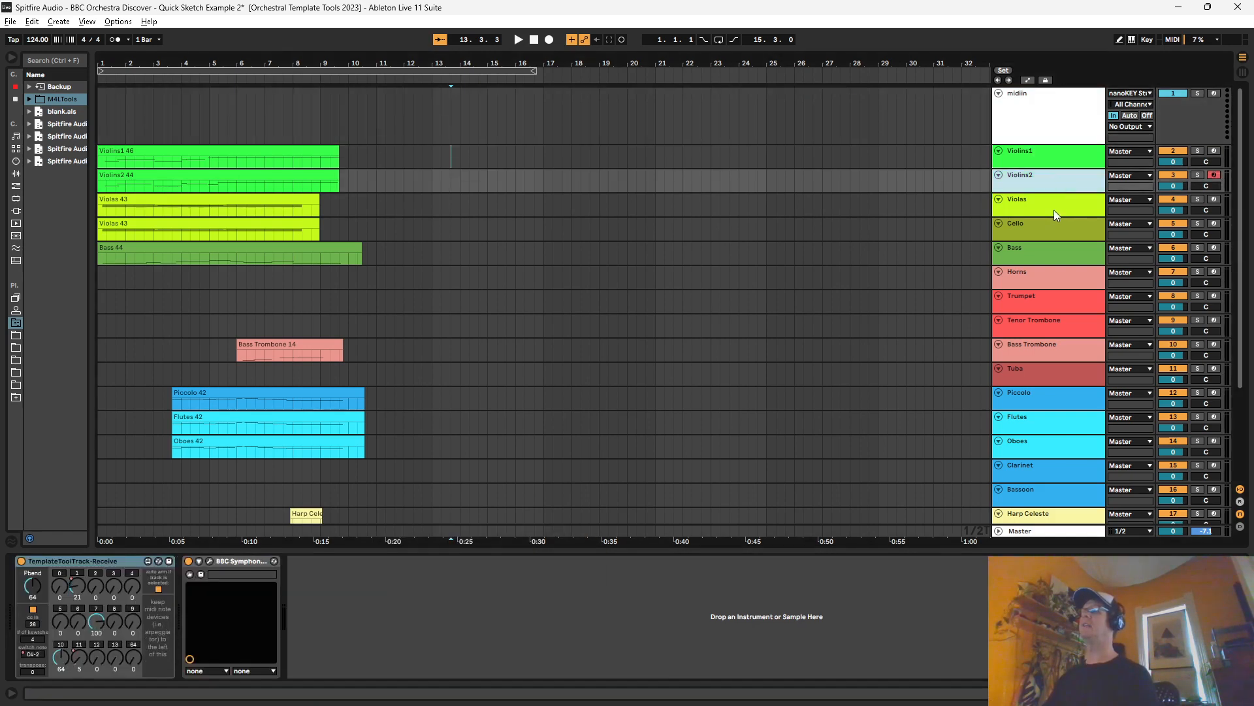
pyautogui.click(1053, 210)
pyautogui.click(1049, 232)
pyautogui.click(1048, 158)
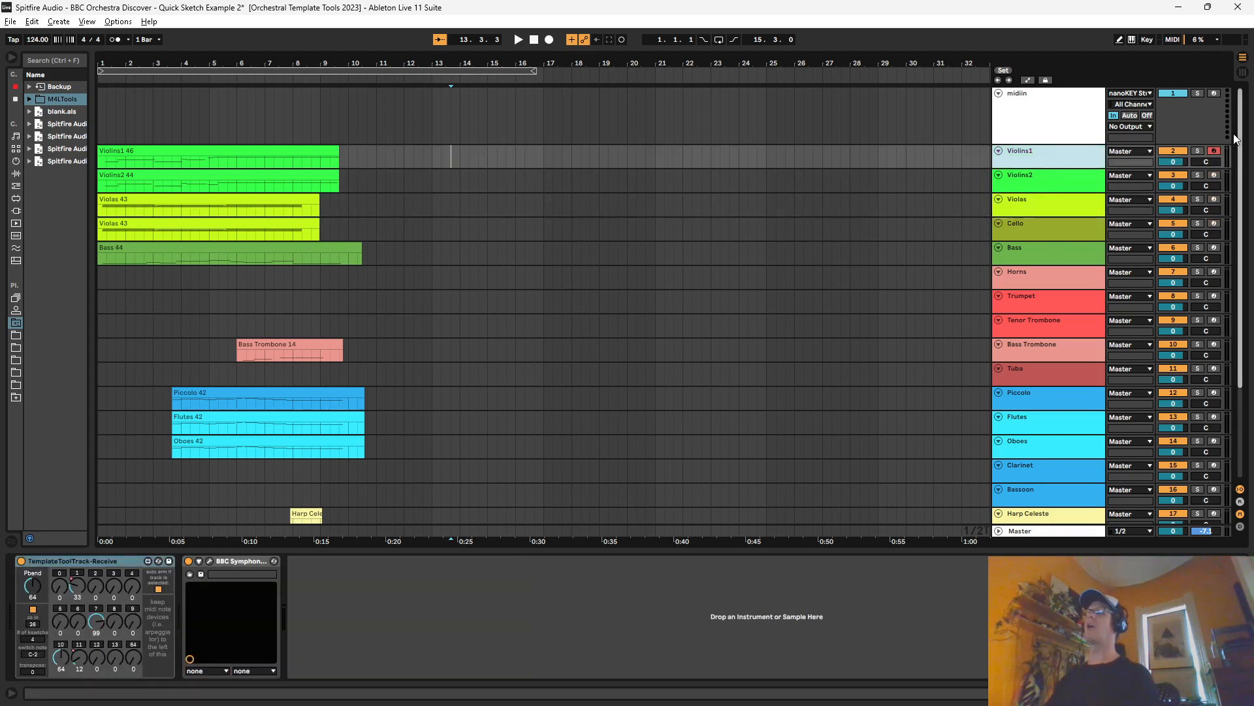
# Step: Turn off global auto-arm in midiin's send device and select several instrument tracks to check their arming
pyautogui.click(1056, 92)
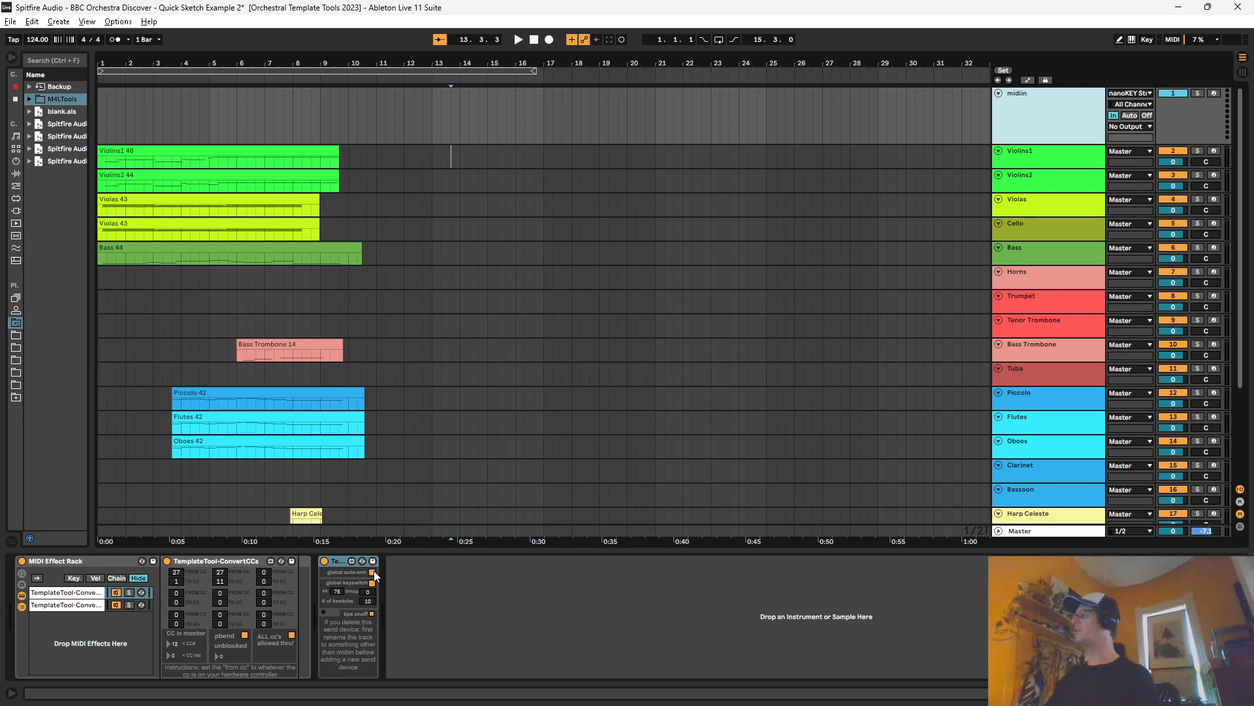
pyautogui.click(1045, 195)
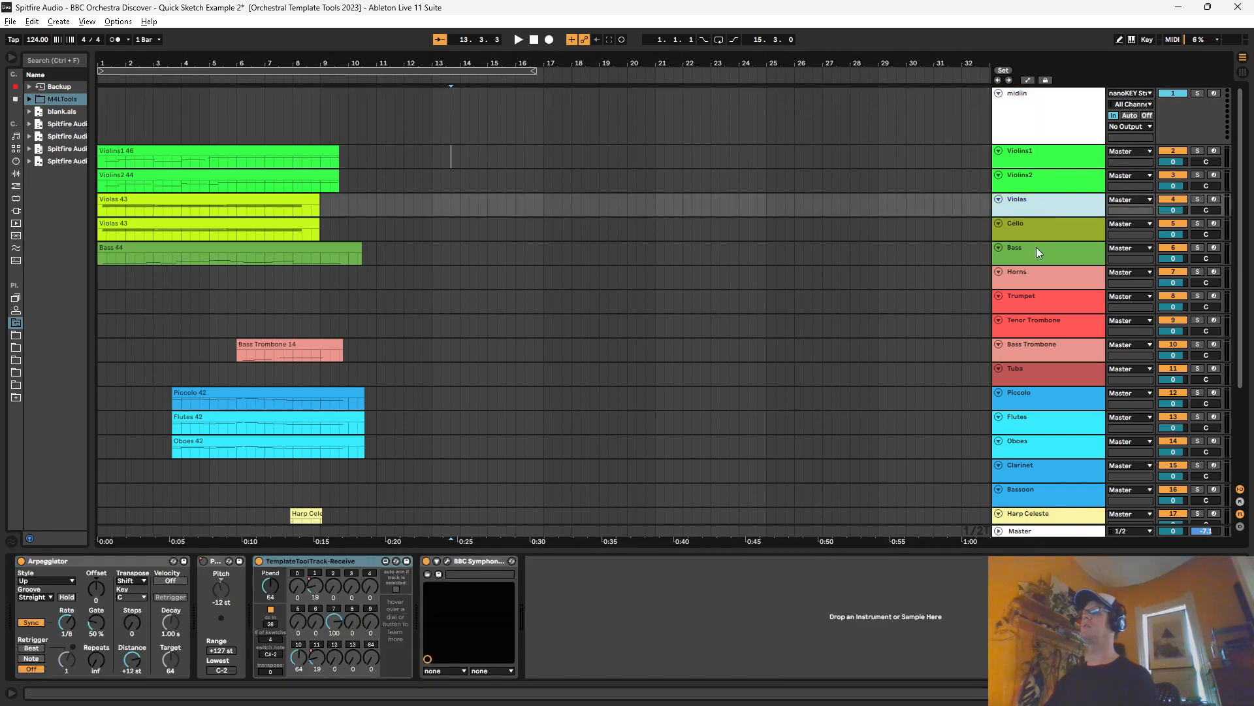
pyautogui.click(1041, 281)
pyautogui.click(1047, 162)
pyautogui.click(1041, 109)
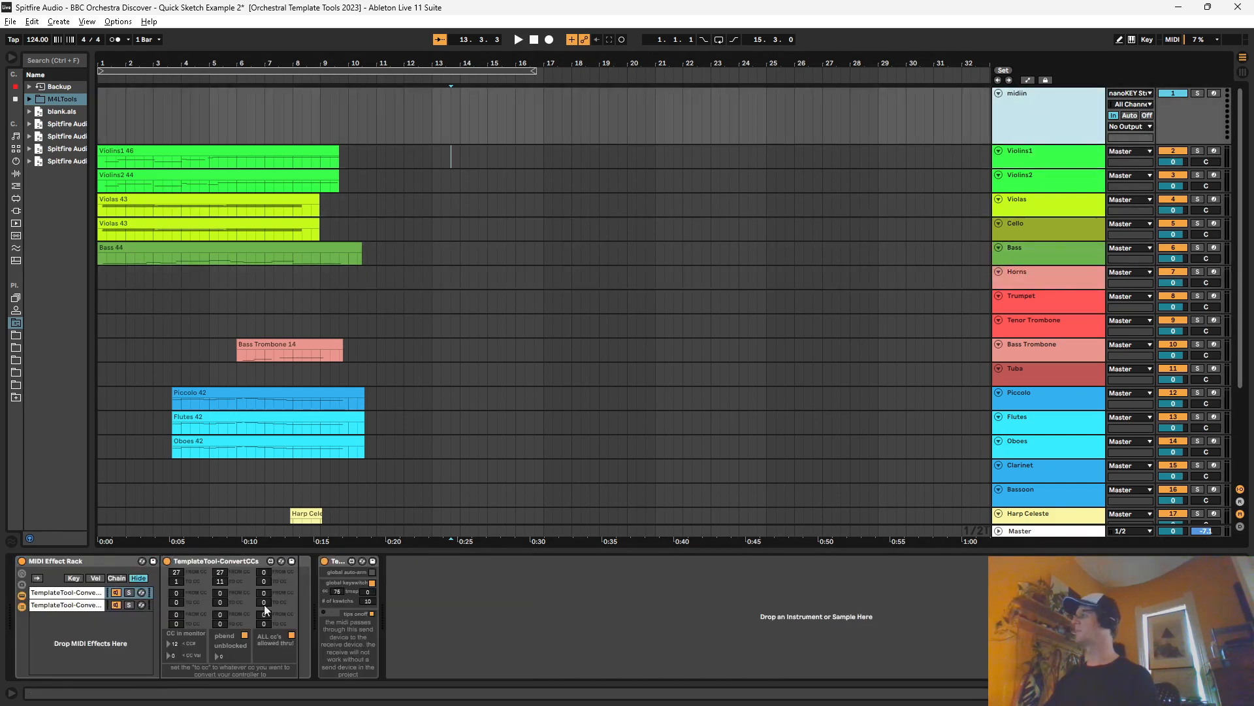
pyautogui.click(1046, 162)
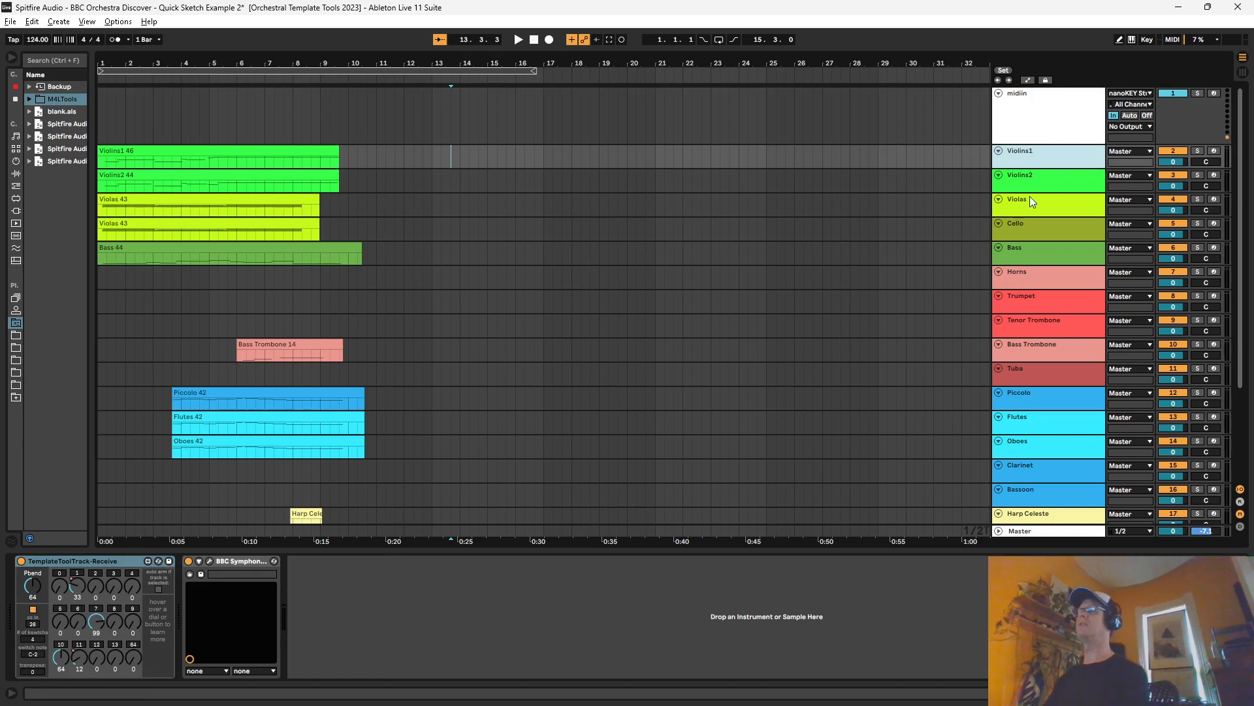
pyautogui.click(1030, 197)
# Step: Turn global auto-arm back on in midiin's send device and check the arming of Violins1 and Violins2
pyautogui.click(1034, 129)
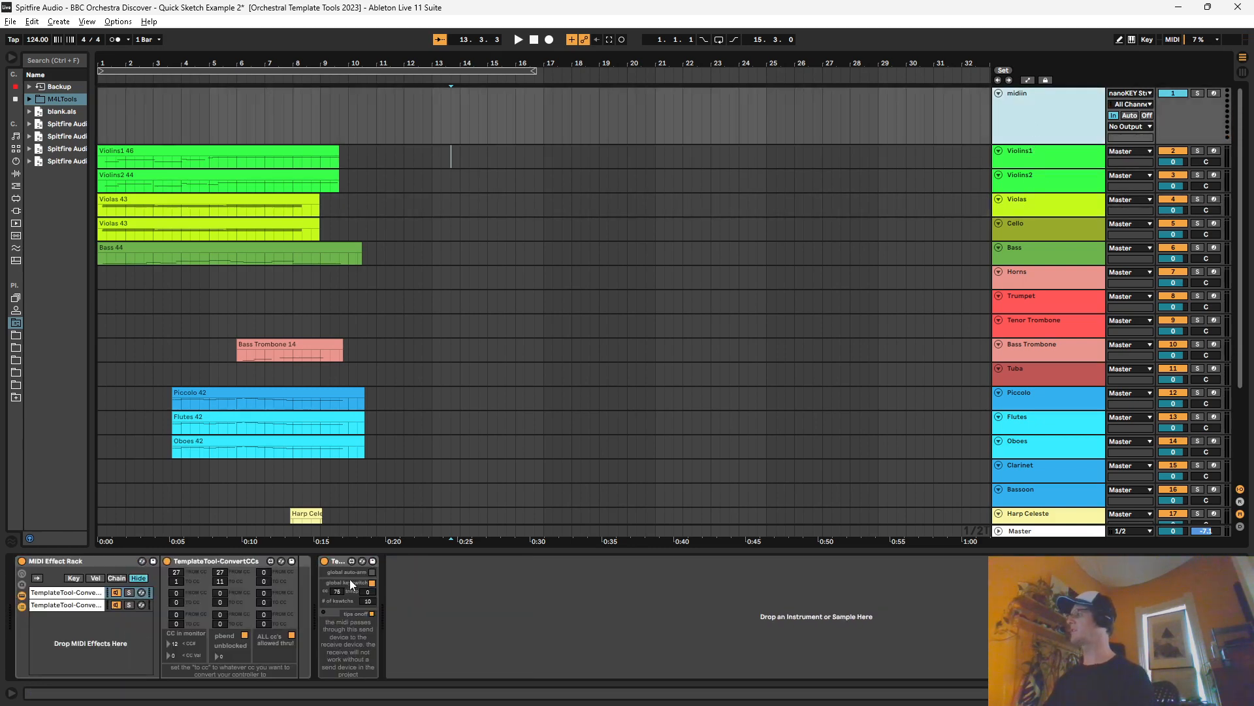
pyautogui.click(1039, 163)
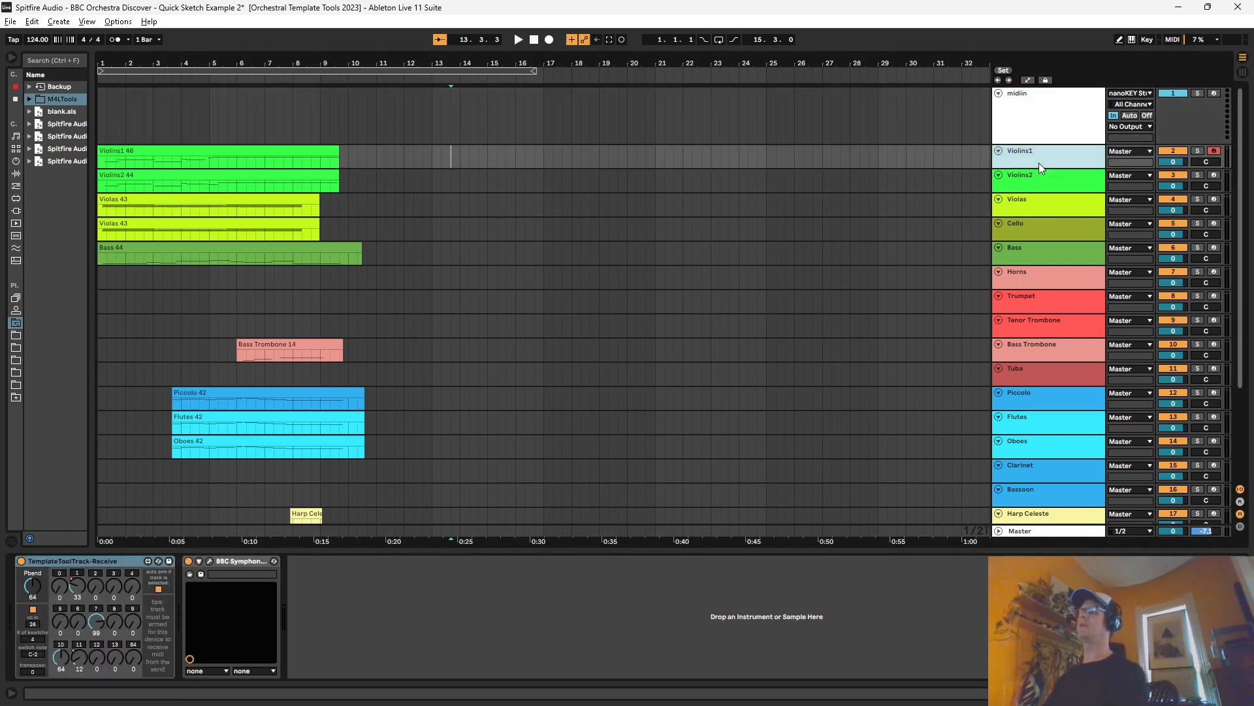
pyautogui.click(1040, 119)
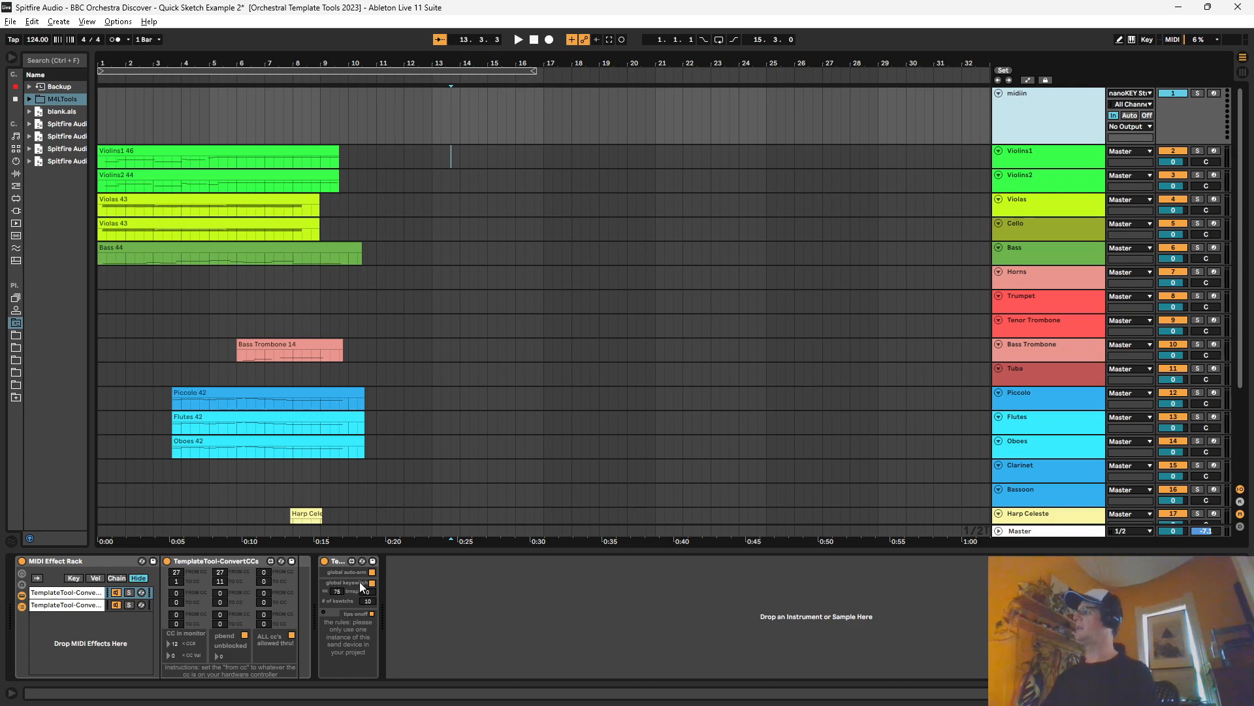
pyautogui.click(1032, 175)
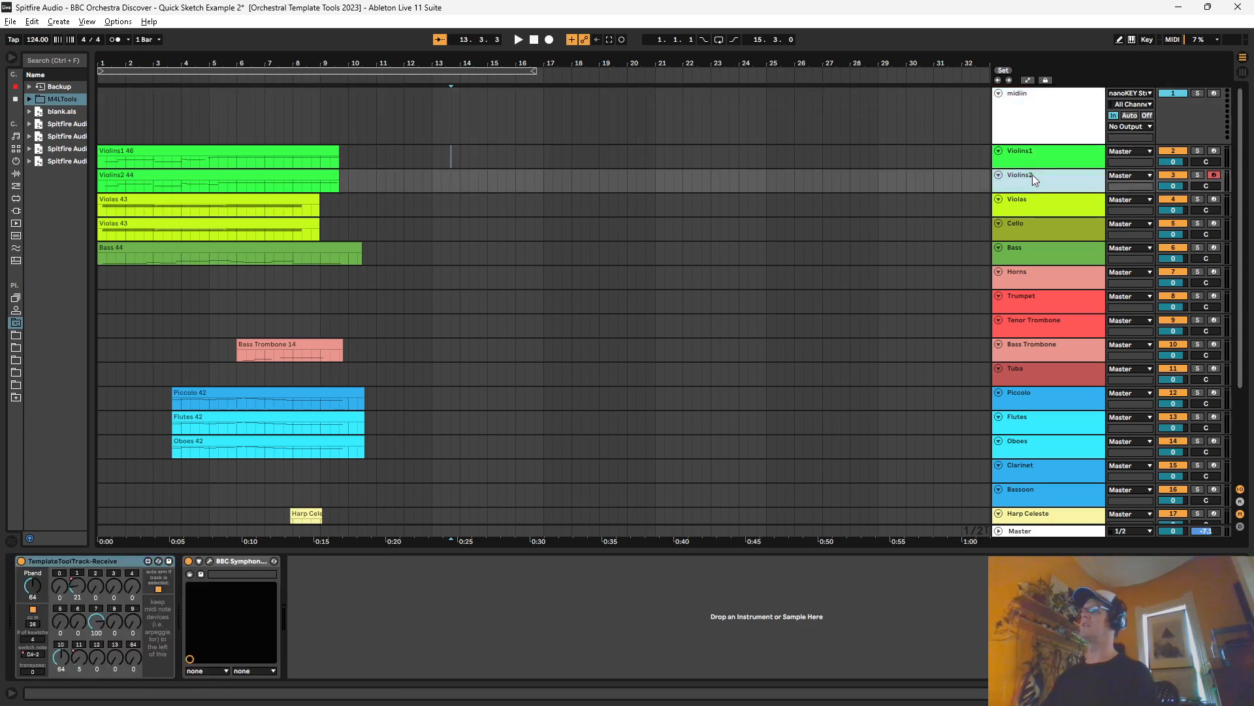
pyautogui.click(1048, 121)
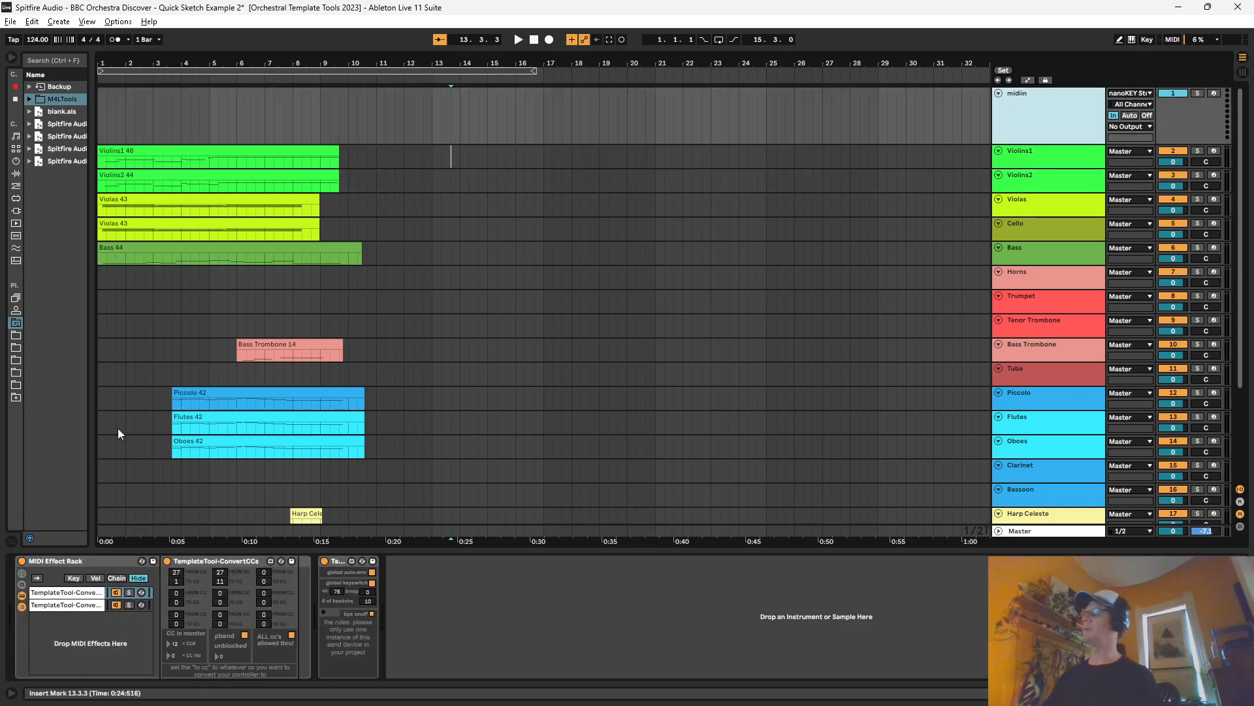
# Step: Switch the tips off in midiin's send device, reselect midiin, and switch the tips back on
pyautogui.click(372, 614)
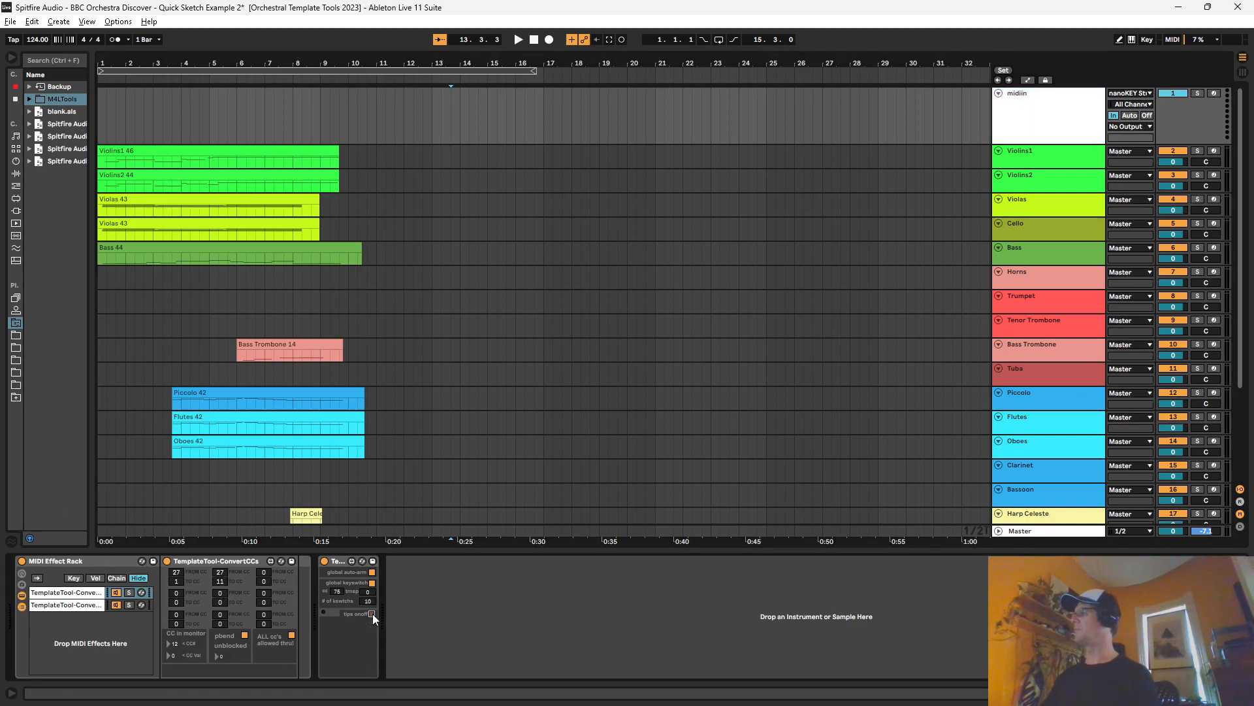
pyautogui.click(1086, 225)
pyautogui.click(1047, 124)
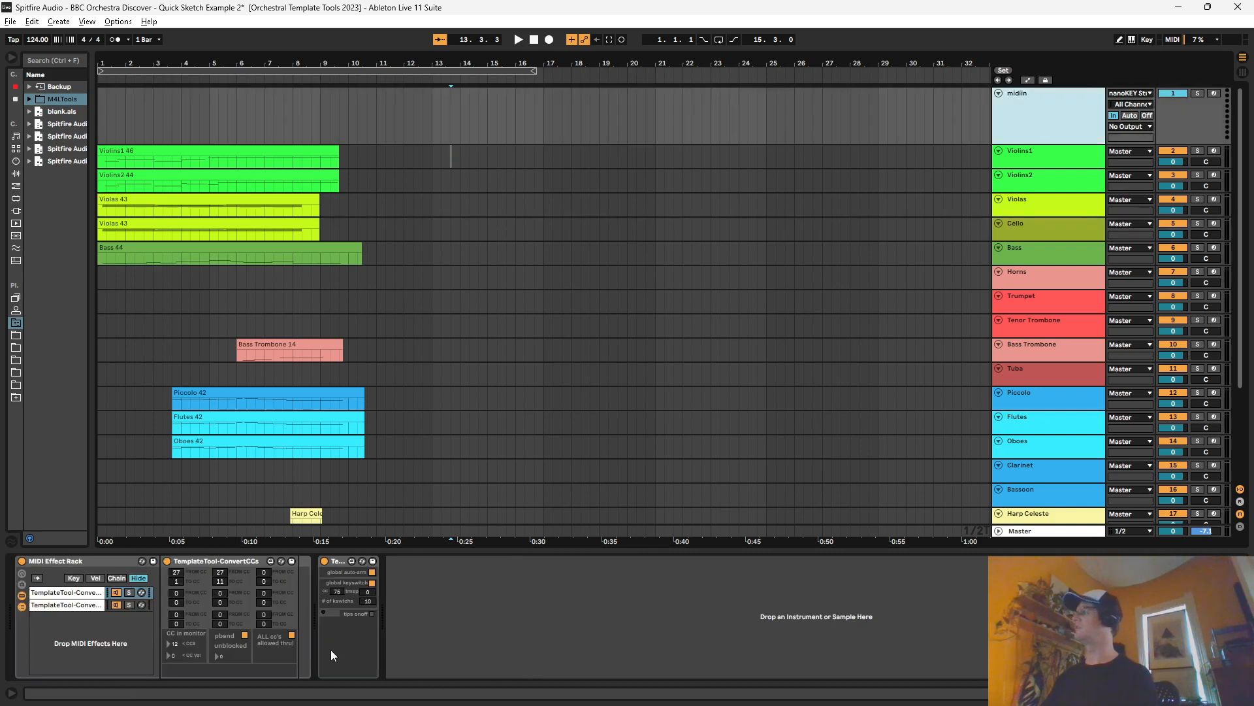
pyautogui.click(371, 613)
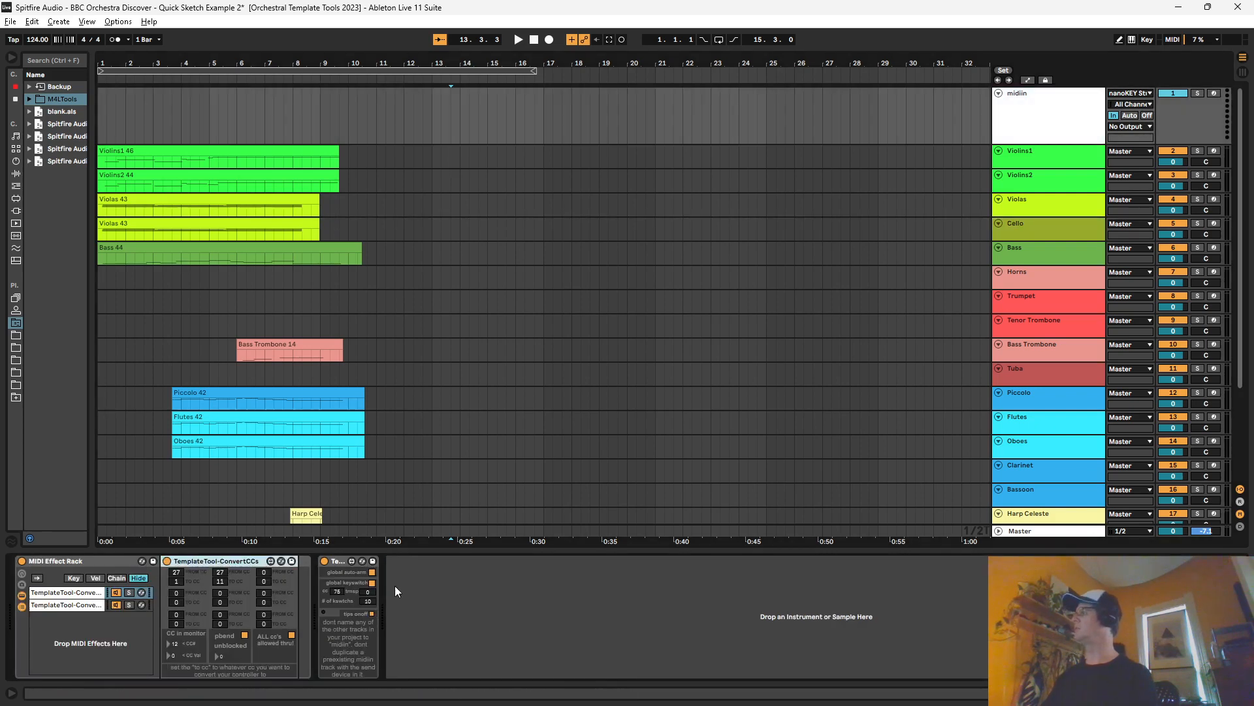
# Step: Select Violins1, check its receive device's CC dials, and show the automation lanes in the arrangement
pyautogui.click(1062, 154)
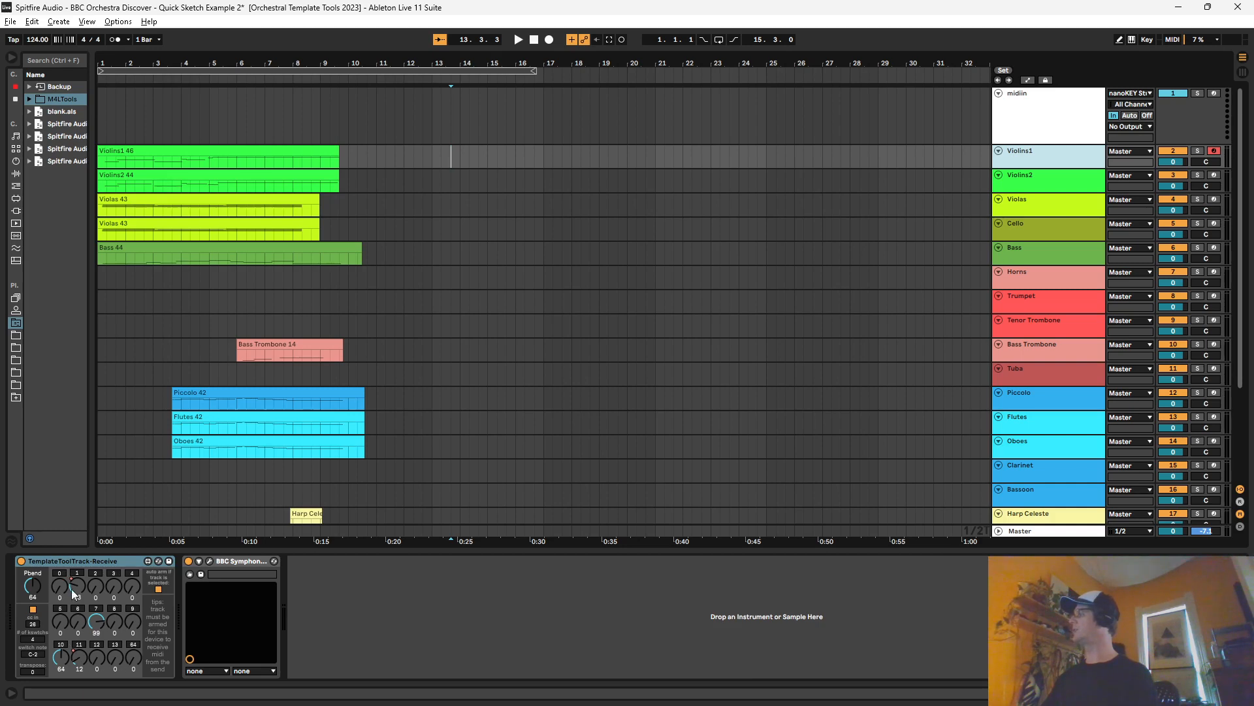
pyautogui.moveTo(72, 586)
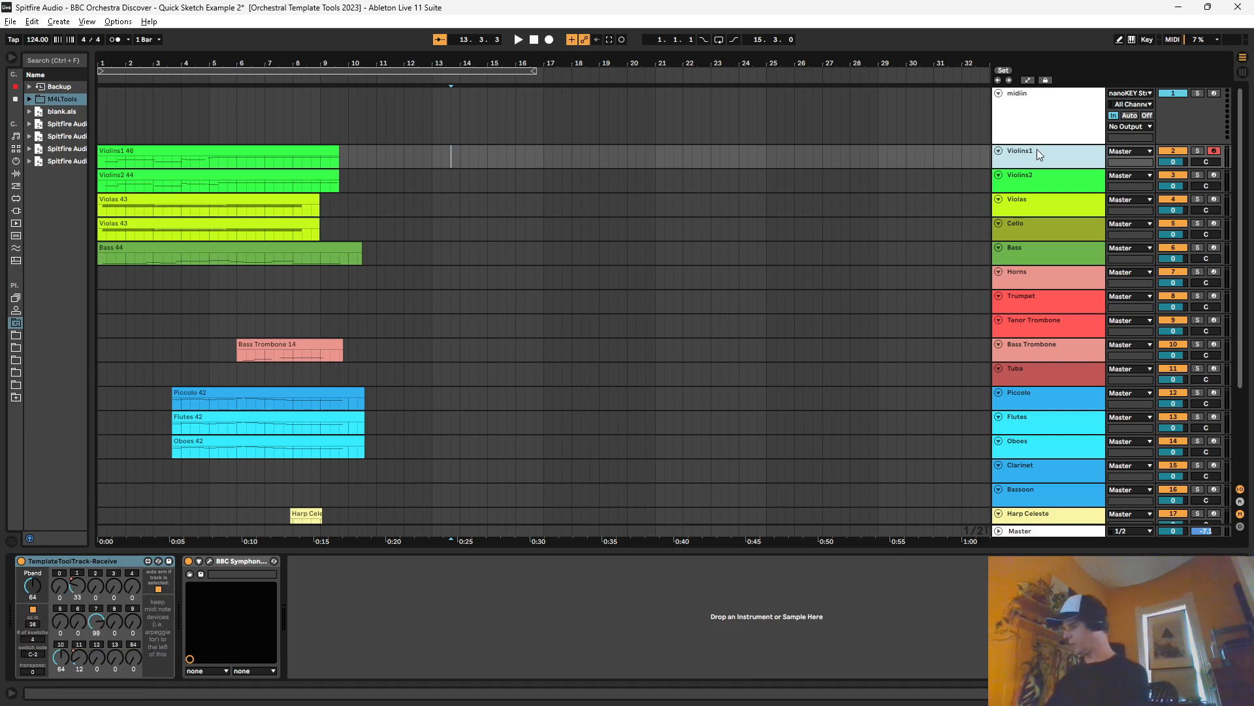
pyautogui.press('a')
pyautogui.scroll(-1, 261, 307)
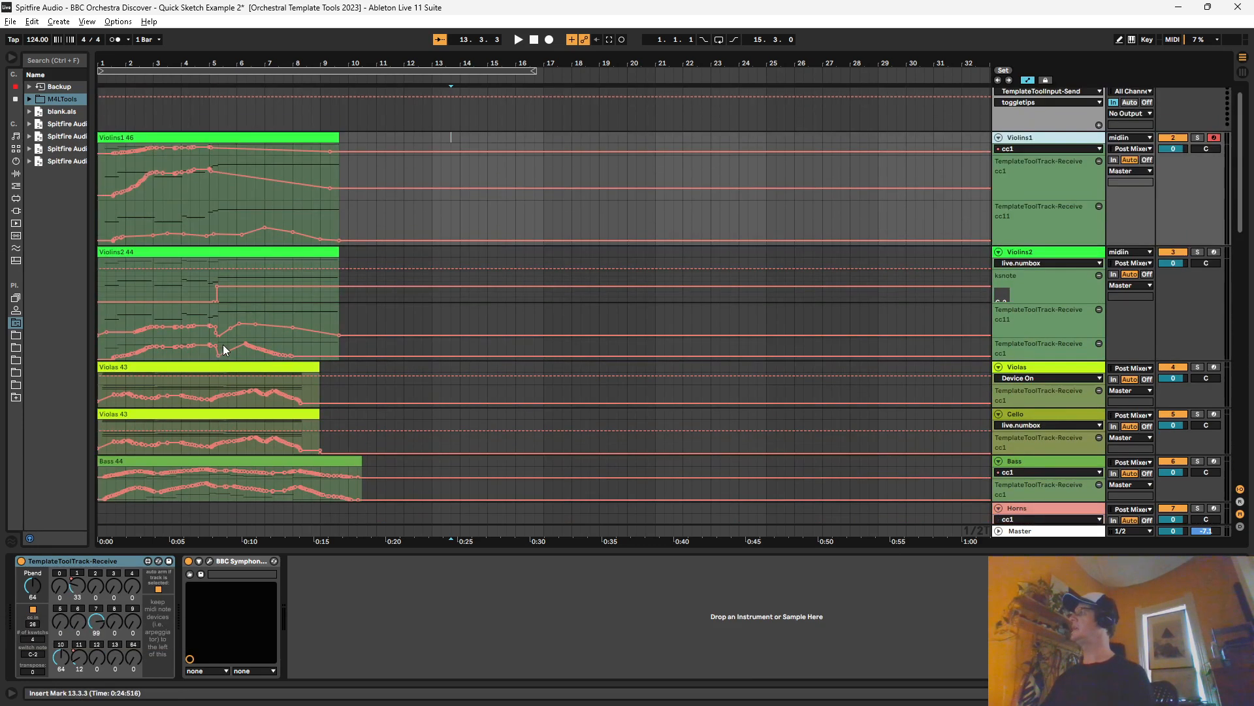
# Step: Try moving the Violins1 clip with its automation, undo the move, and try the clip with Lock Envelopes toggled
pyautogui.moveTo(264, 173); pyautogui.dragTo(450, 173)
pyautogui.hotkey('ctrl', 'z')
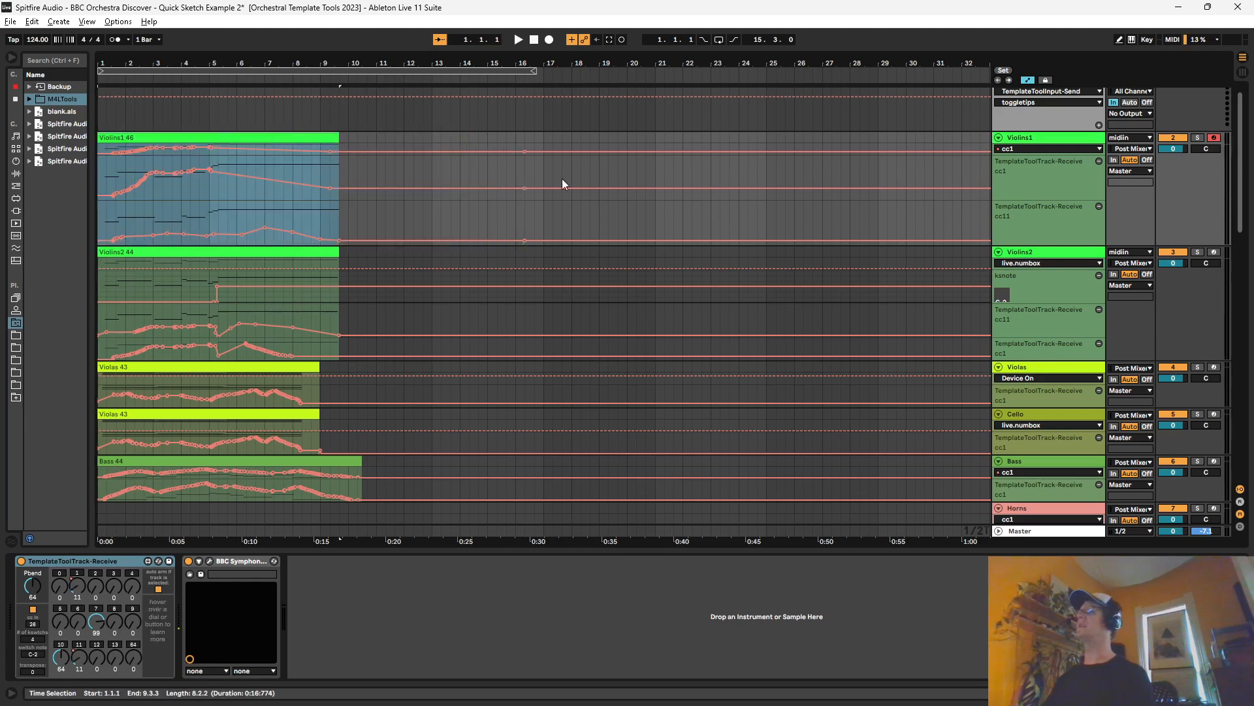
pyautogui.click(1045, 80)
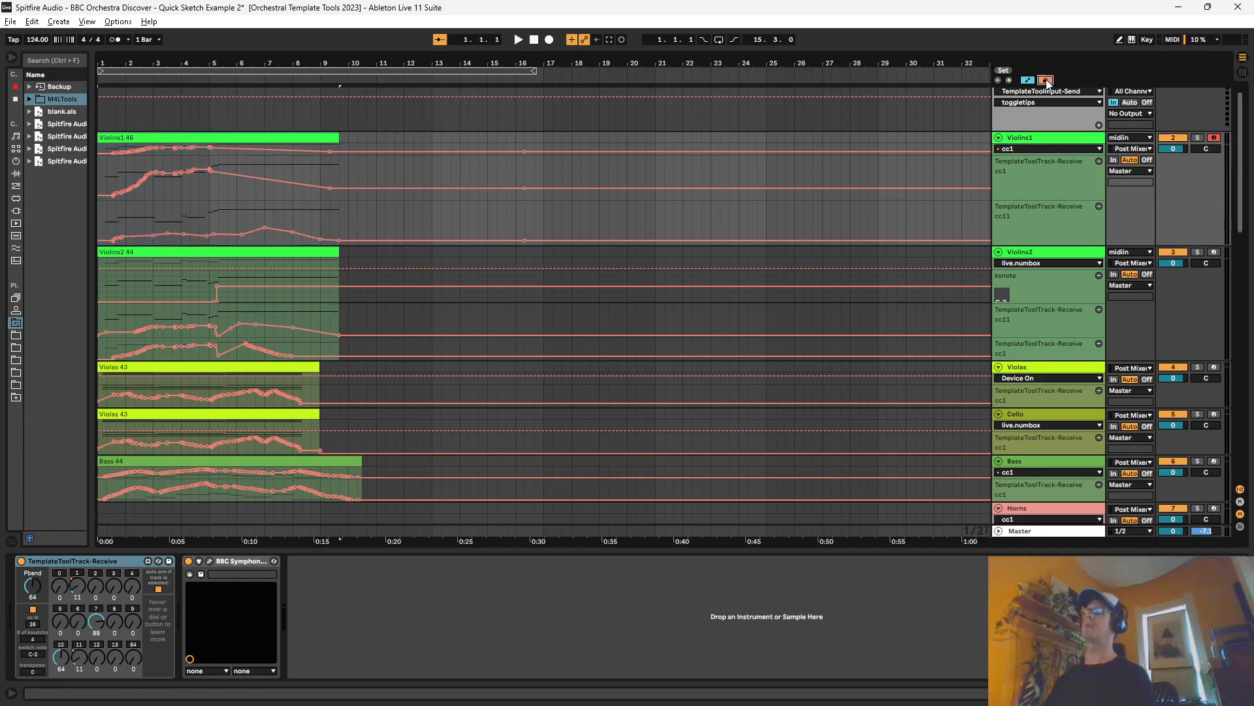
pyautogui.moveTo(283, 138); pyautogui.dragTo(252, 140)
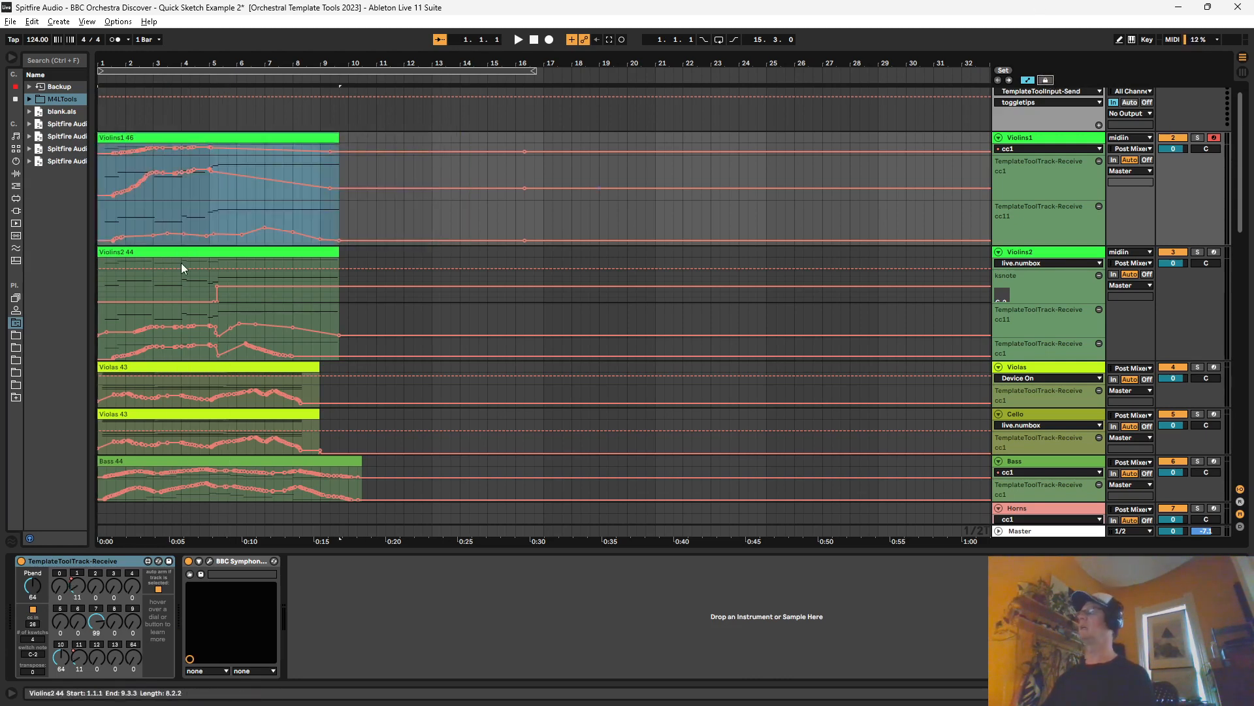
# Step: Examine the CC 1 control of the TemplateToolTrack-Receive device on Violins1
pyautogui.click(80, 575)
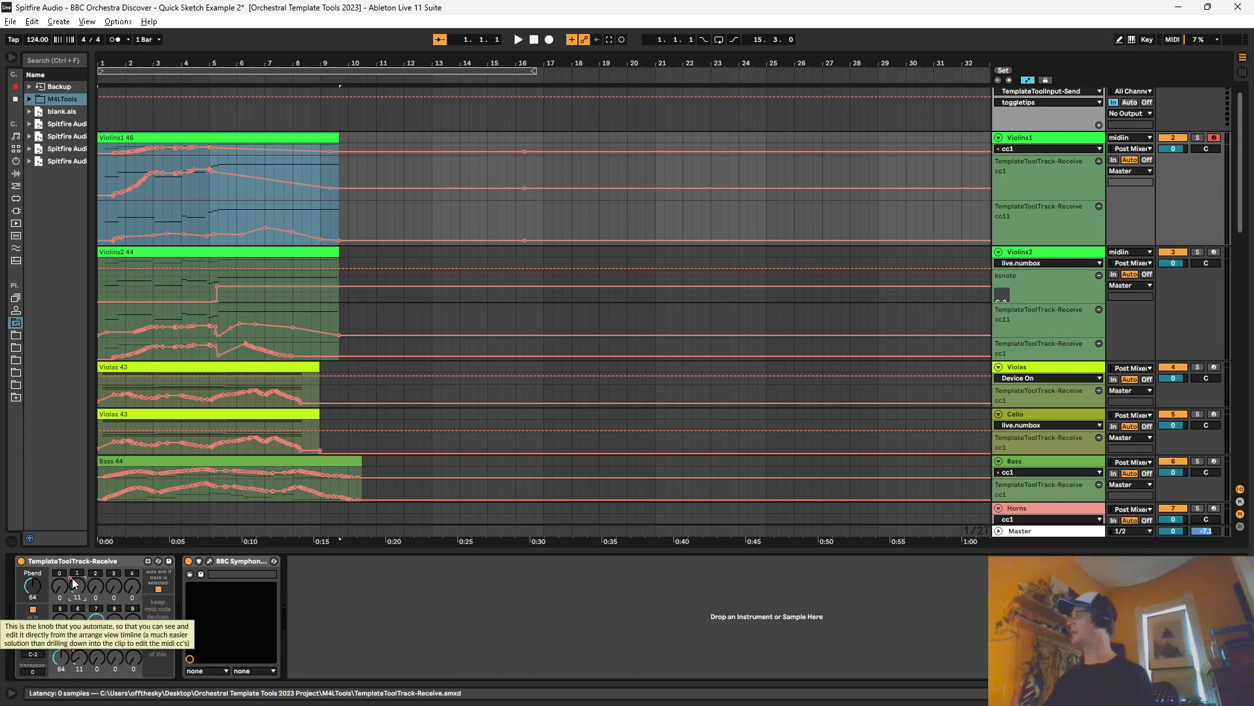
pyautogui.moveTo(80, 576)
pyautogui.mouseDown()
pyautogui.moveTo(80, 555)
pyautogui.moveTo(79, 576)
pyautogui.mouseUp()
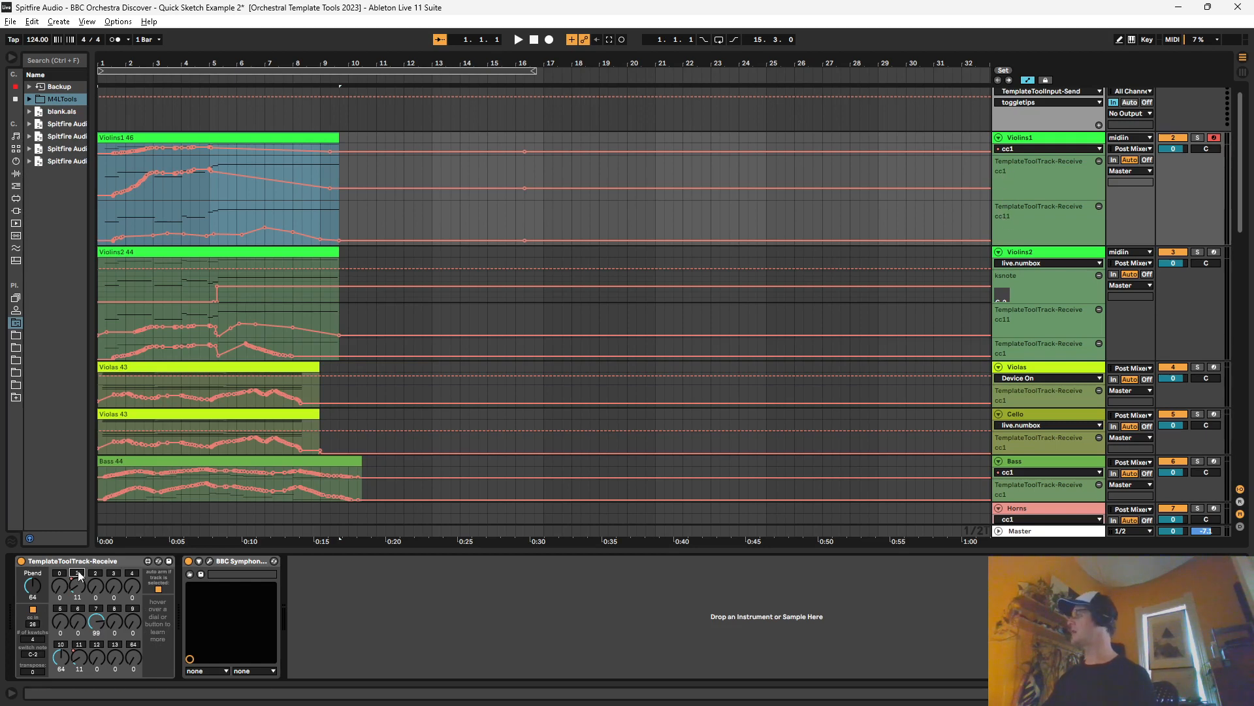
# Step: Examine the CC 1, CC 7 and CC 11 dials of the TemplateToolTrack-Receive device on Violins1
pyautogui.moveTo(78, 574)
pyautogui.mouseDown()
pyautogui.moveTo(77, 553)
pyautogui.moveTo(76, 595)
pyautogui.mouseUp()
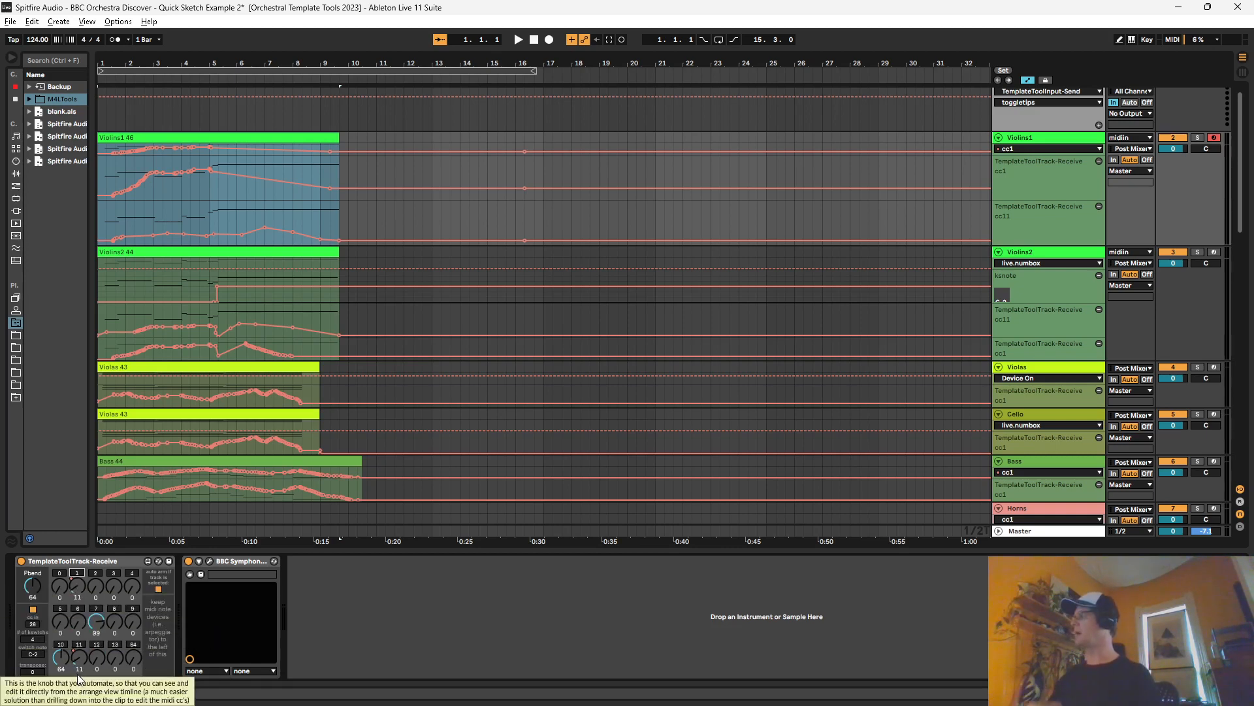
pyautogui.click(92, 620)
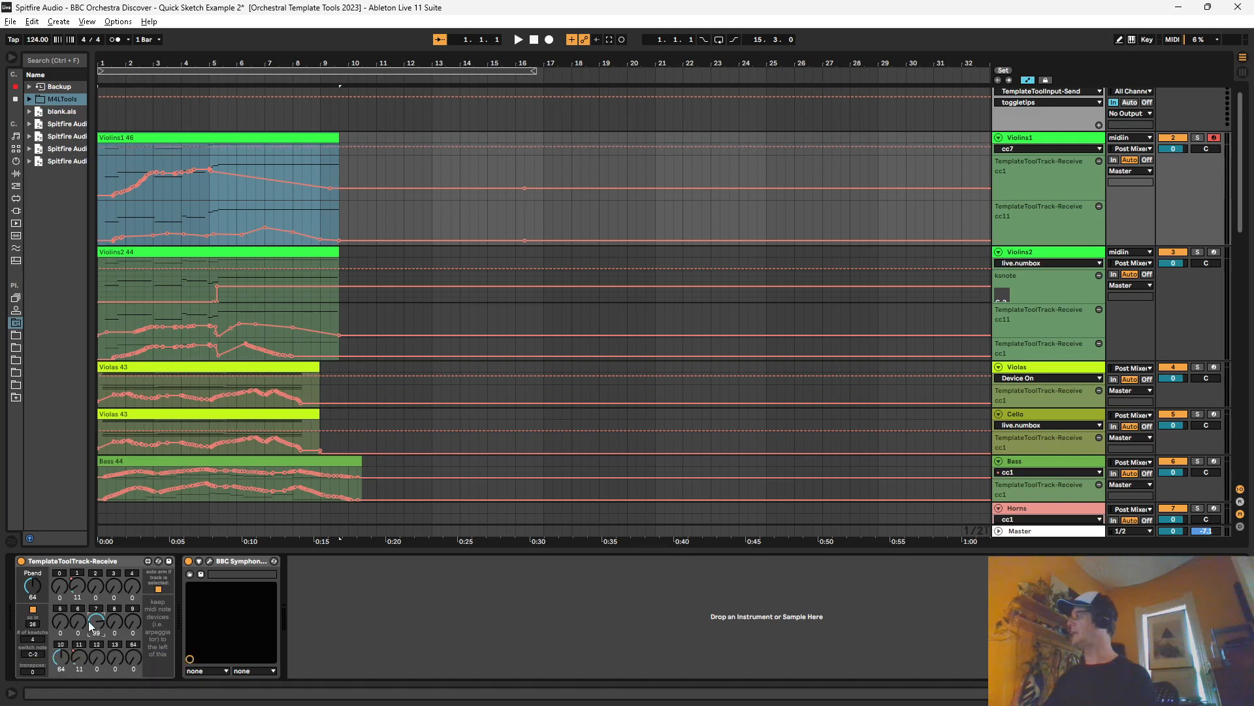
pyautogui.click(75, 663)
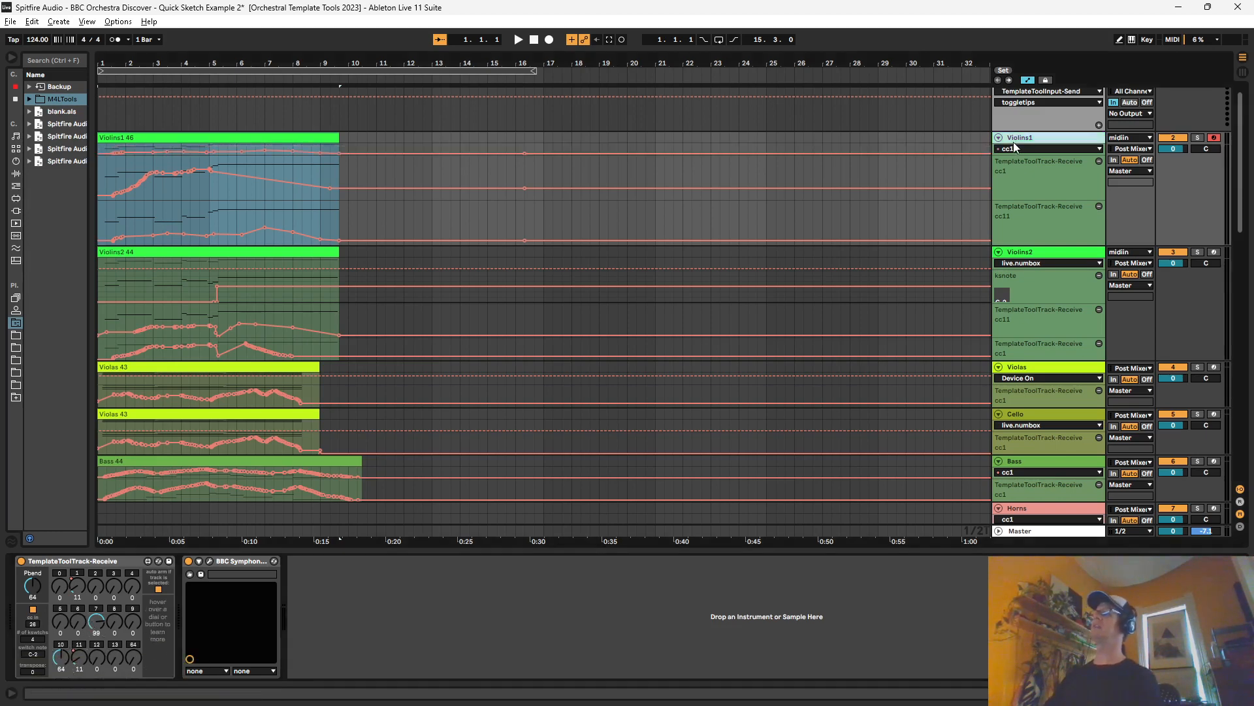
# Step: Open the BBC Symphony Orchestra plug-in window of Violins1, look at its expression and dynamics sliders, and close it
pyautogui.click(210, 561)
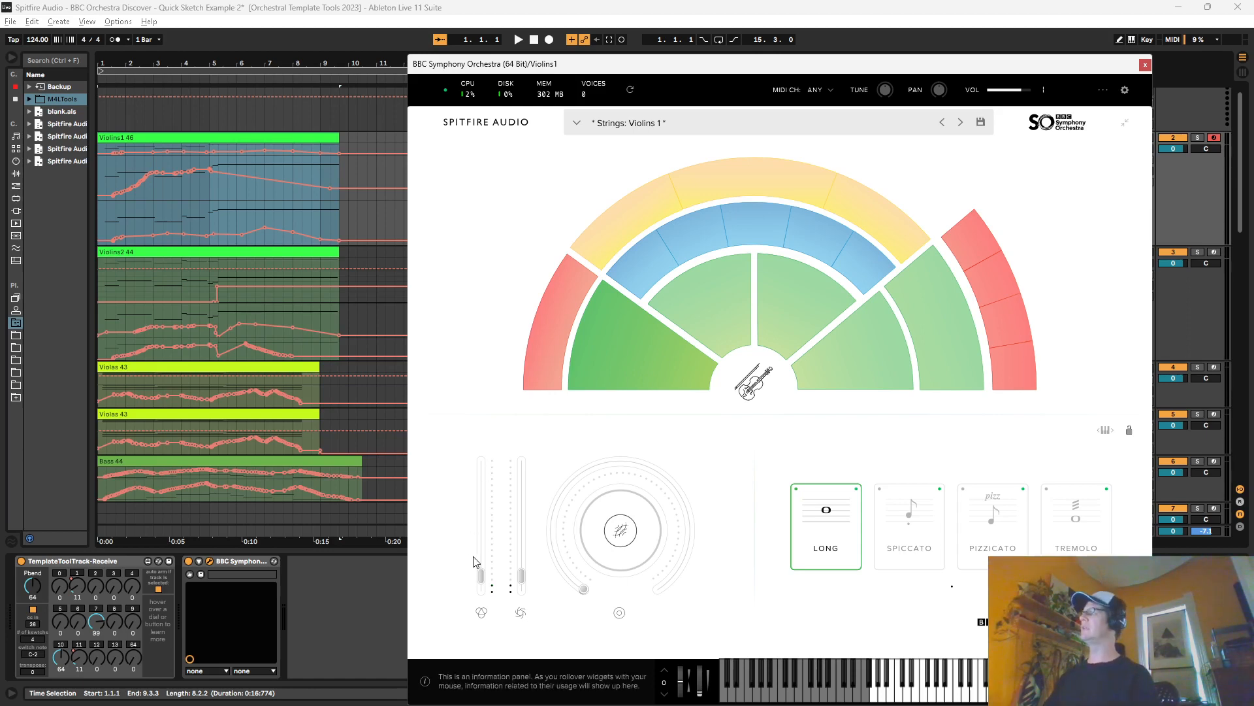
pyautogui.click(497, 6)
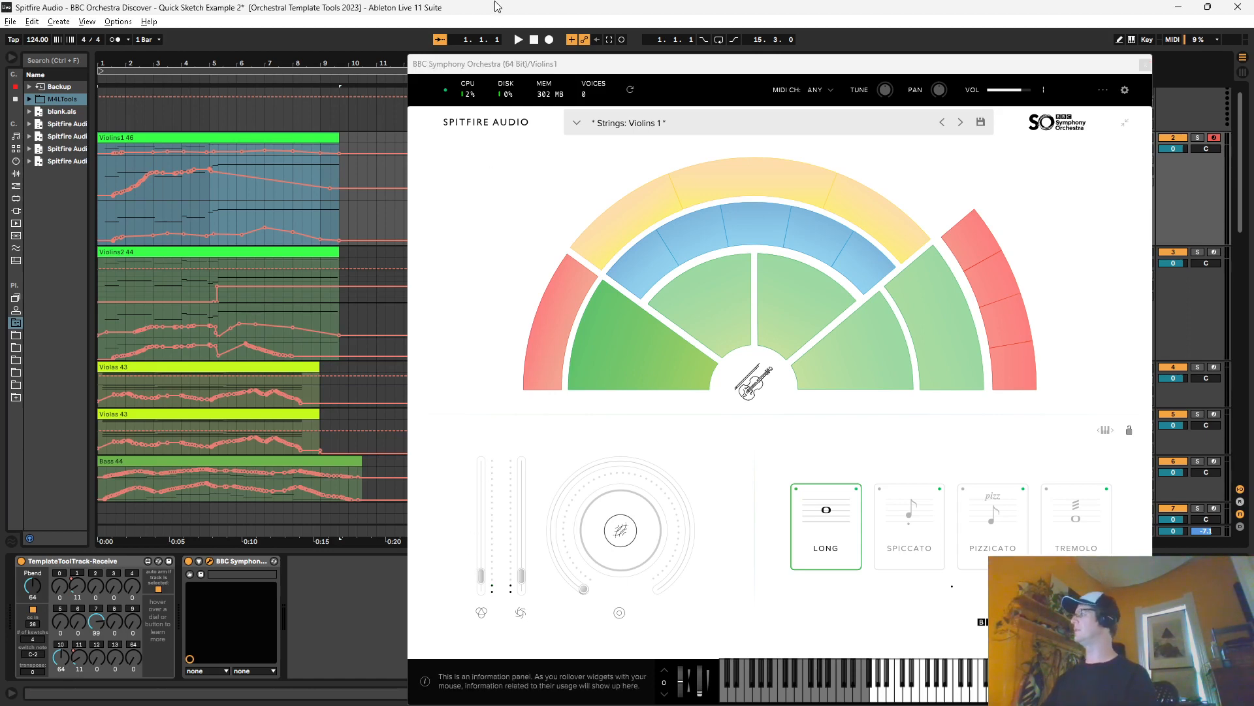
pyautogui.click(1144, 64)
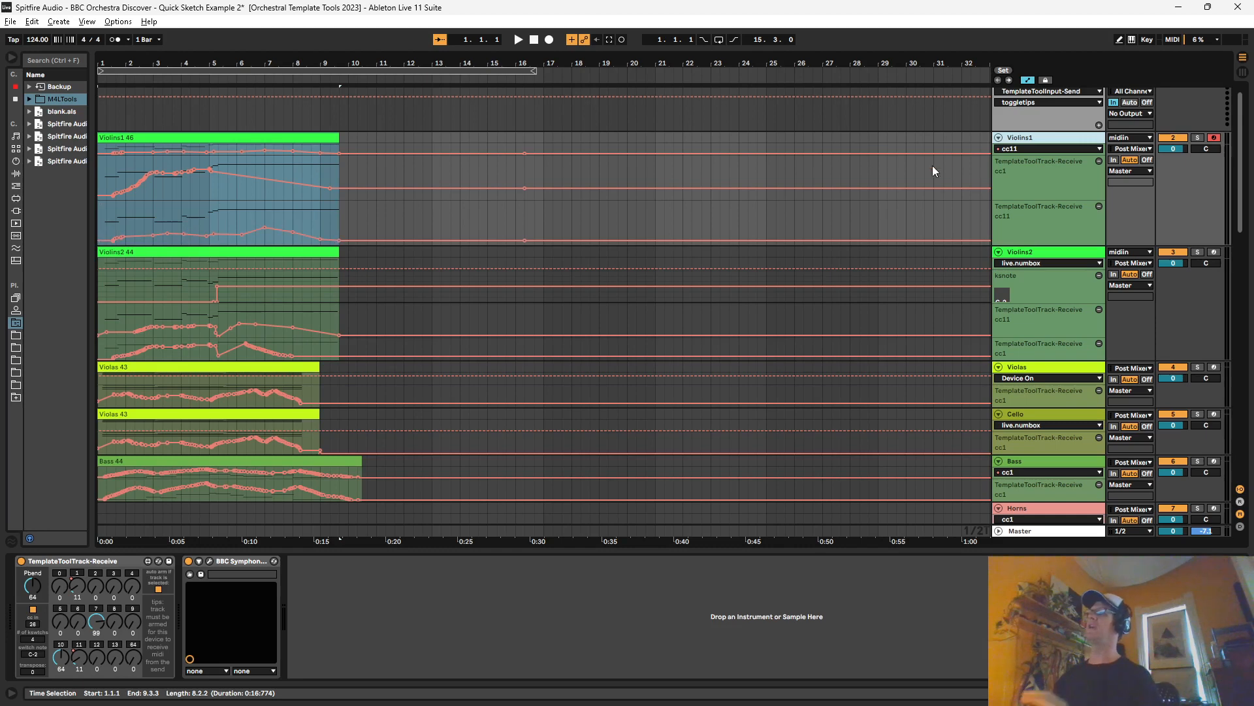
# Step: Select the midiin track and delete the second TemplateTool-ConvertCCs chain from its MIDI Effect Rack
pyautogui.scroll(1, 954, 189)
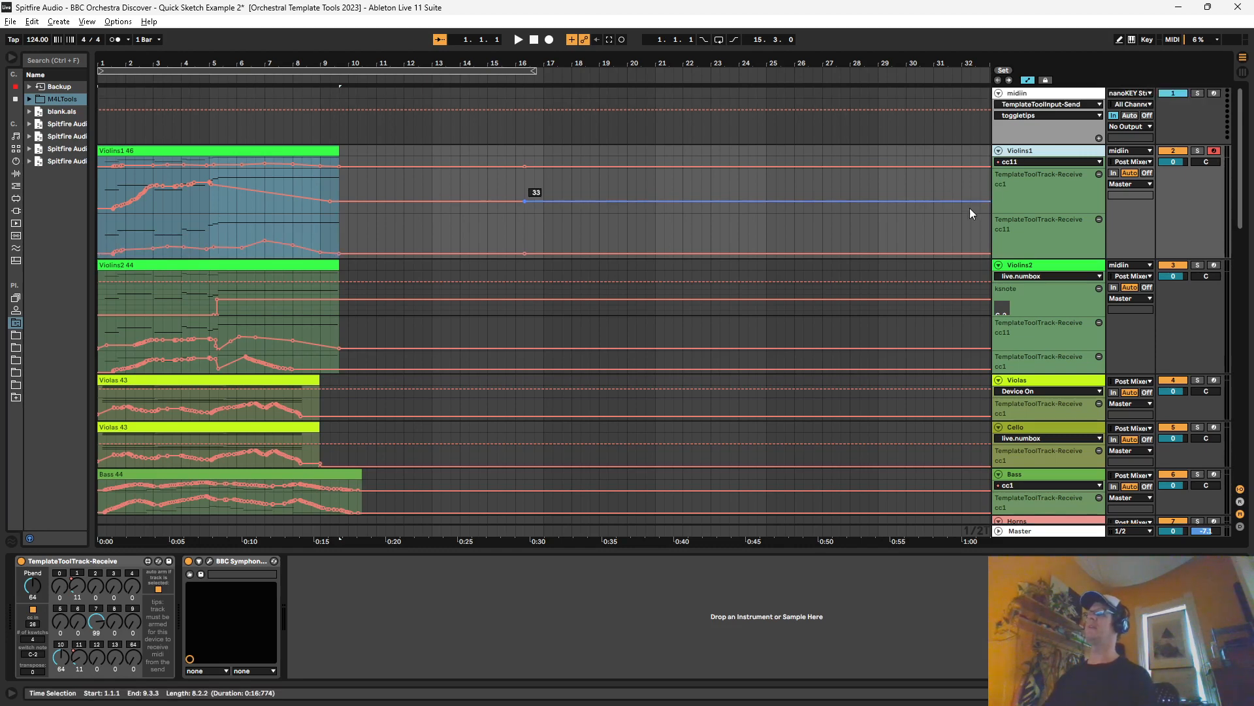
pyautogui.click(1026, 94)
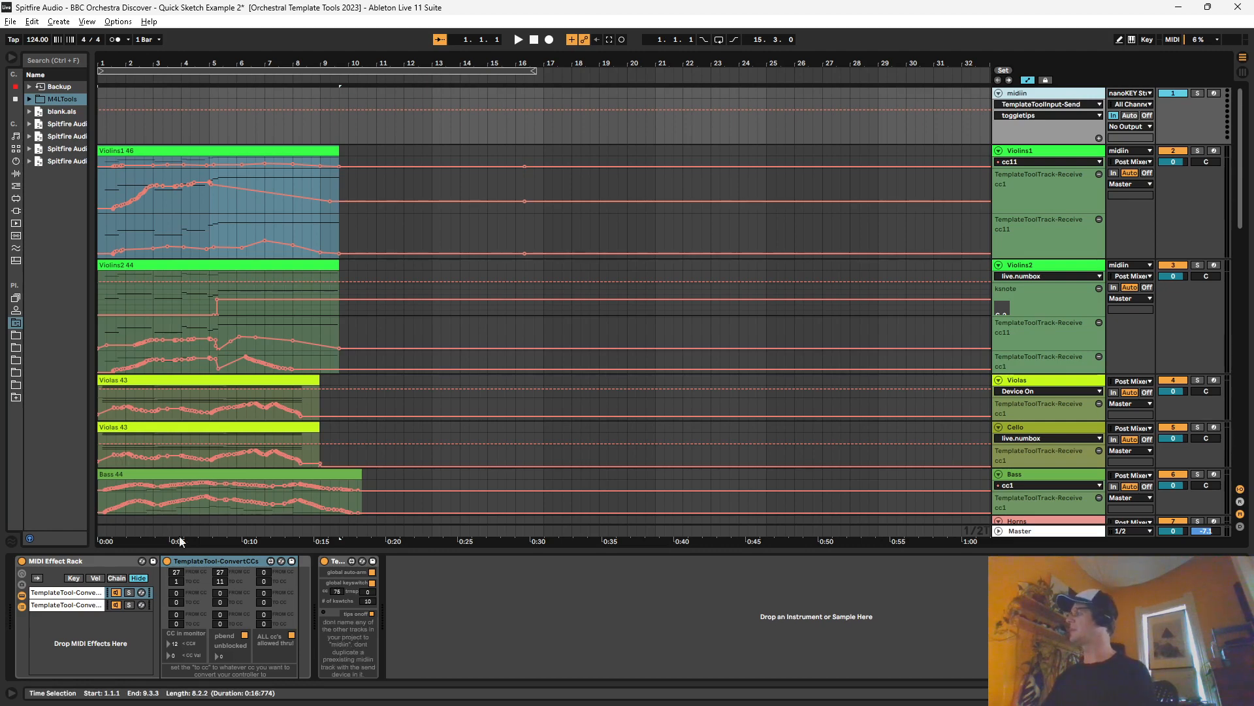
pyautogui.click(193, 560)
pyautogui.click(85, 604)
pyautogui.press('Delete')
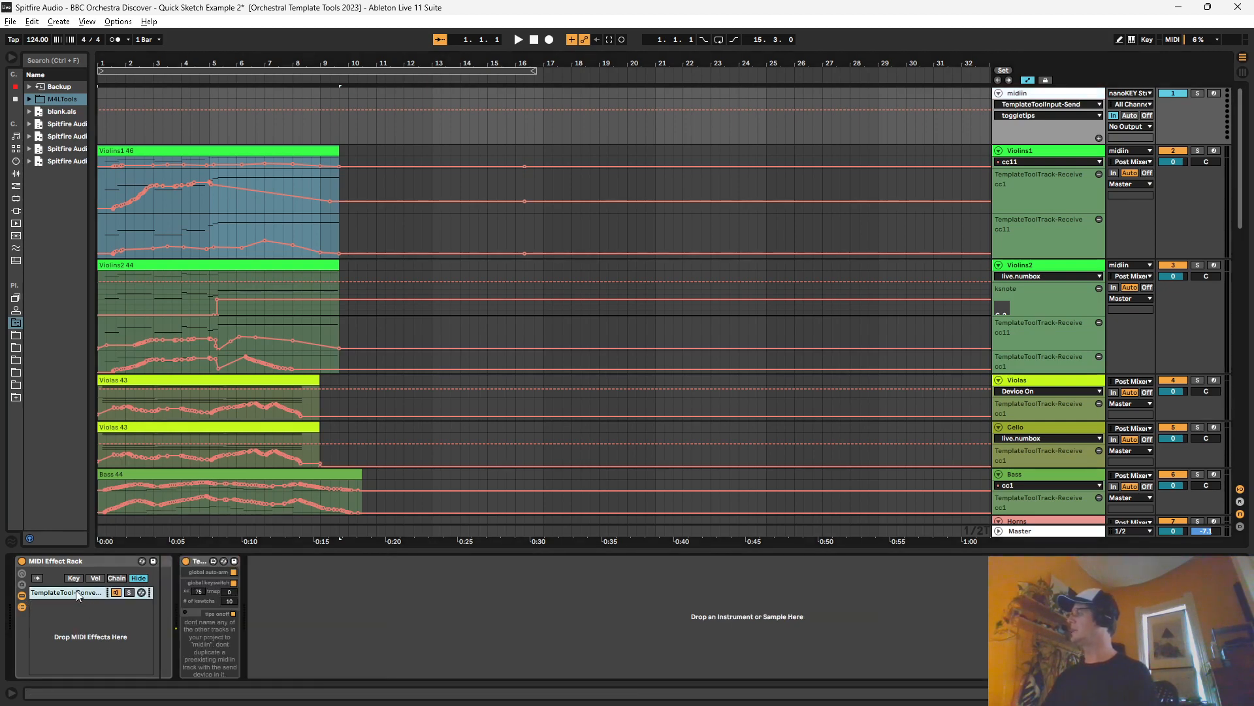
# Step: Examine the from-CC and to-CC number boxes of the remaining TemplateTool-ConvertCCs device
pyautogui.click(195, 561)
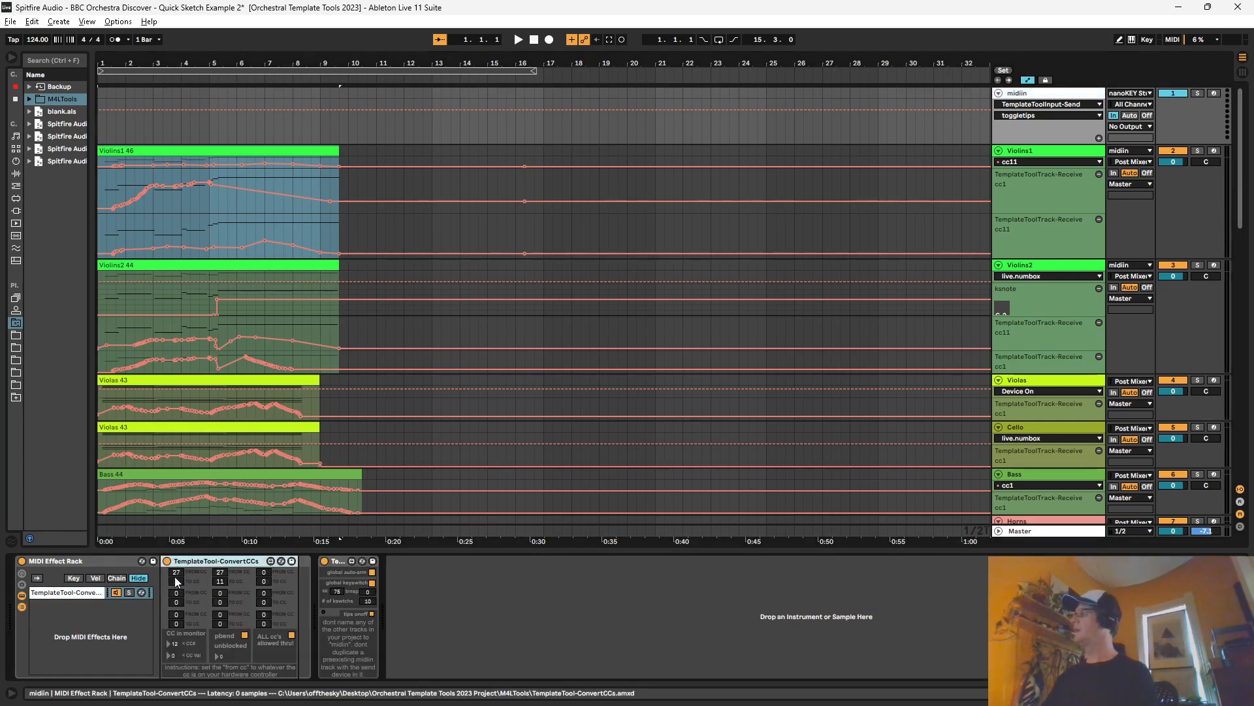
pyautogui.click(175, 572)
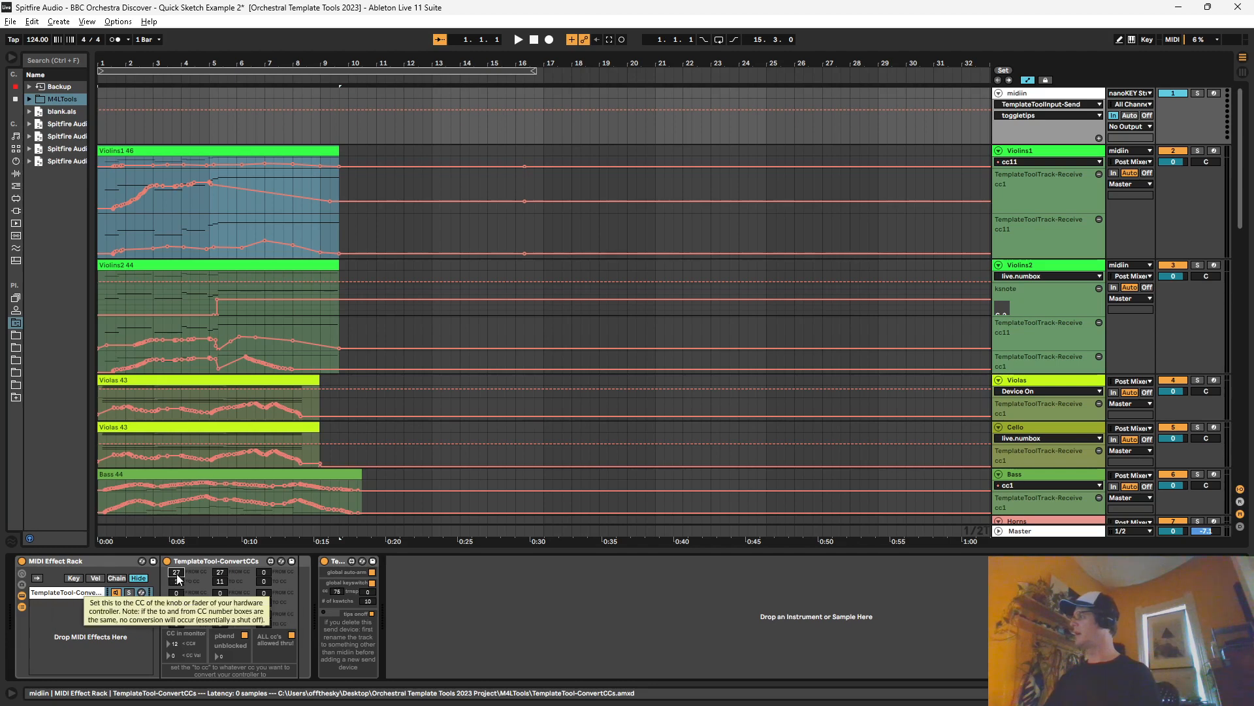
pyautogui.click(218, 572)
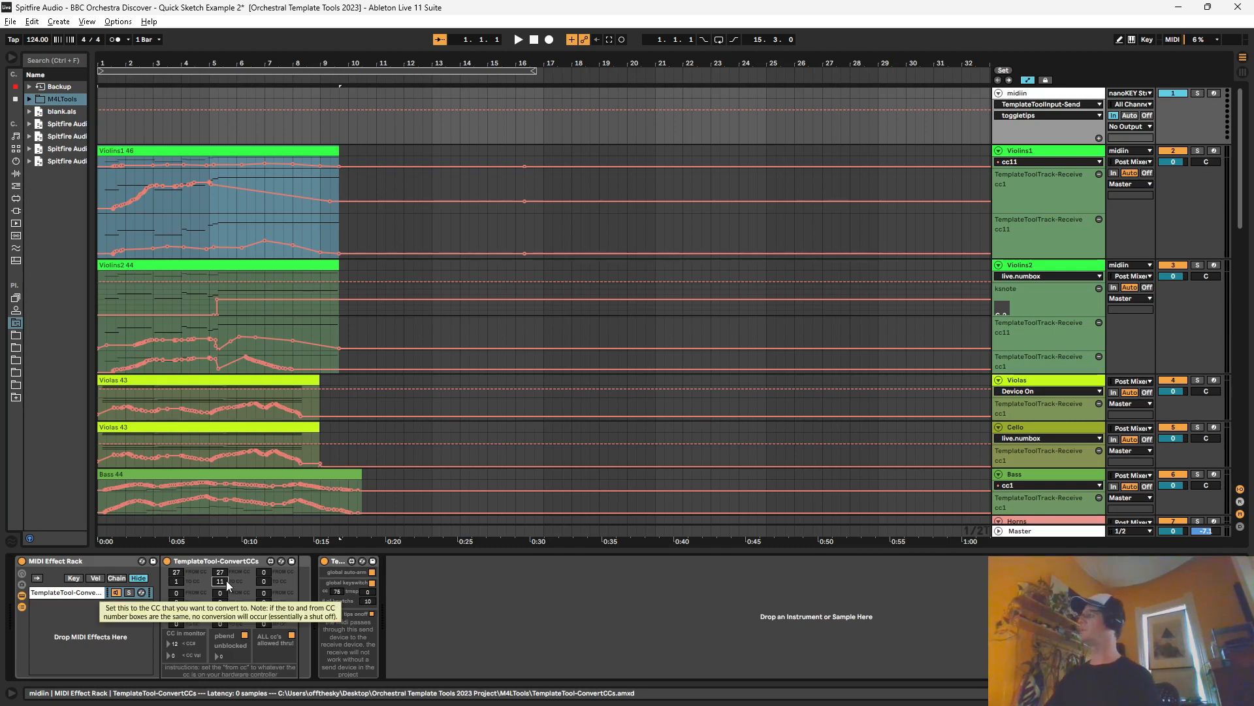
pyautogui.click(175, 581)
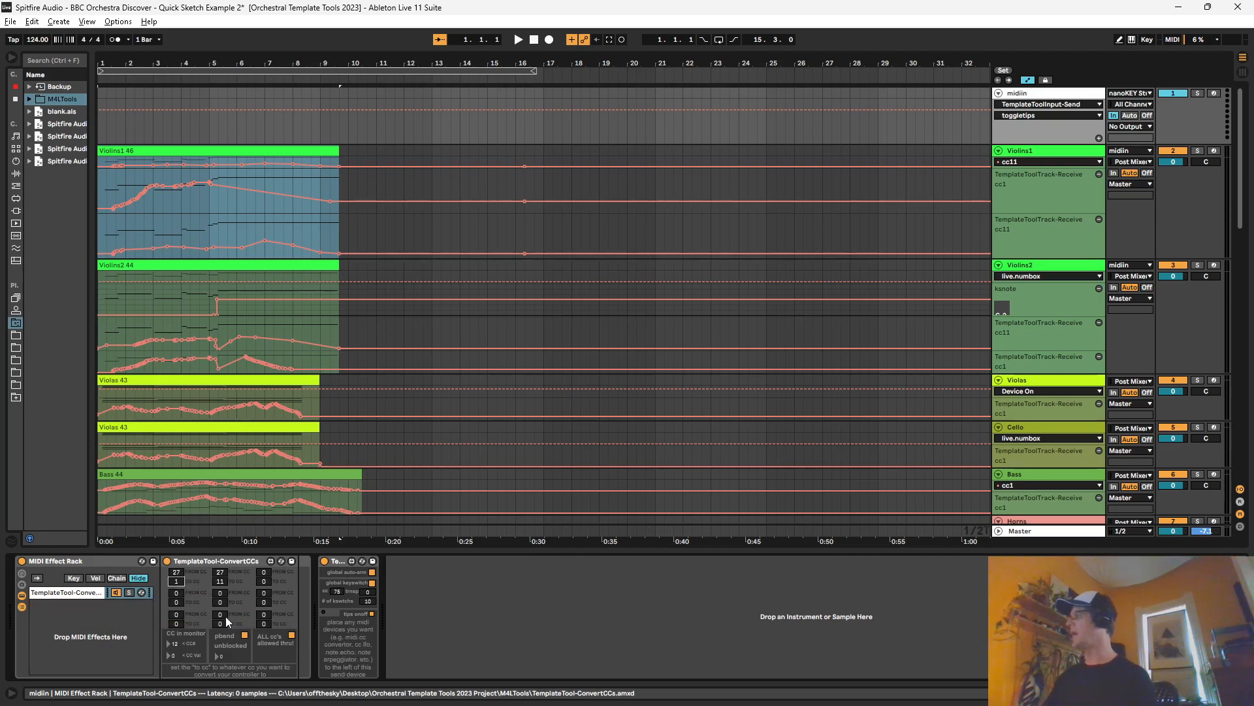
# Step: Copy TemplateTool-ConvertCCs into a second chain of the MIDI Effect Rack and set the copy's conversion CC numbers to 0
pyautogui.click(203, 561)
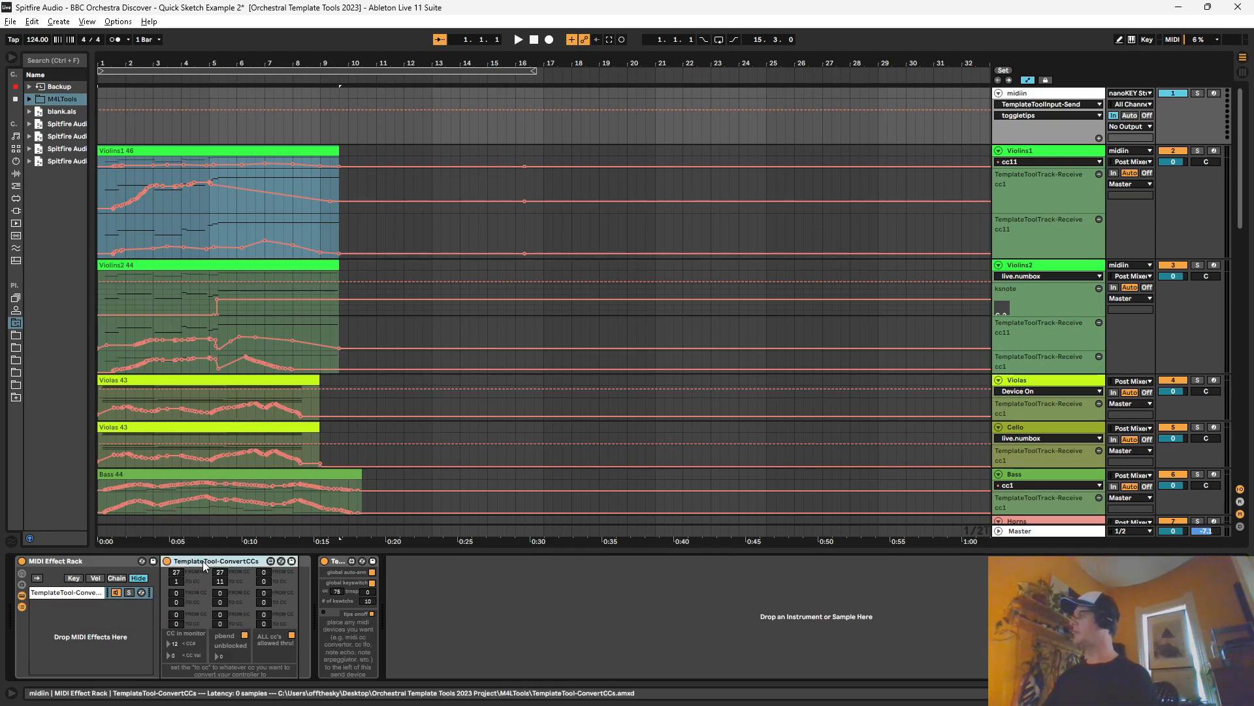
pyautogui.moveTo(200, 563); pyautogui.dragTo(95, 606)
pyautogui.click(177, 573)
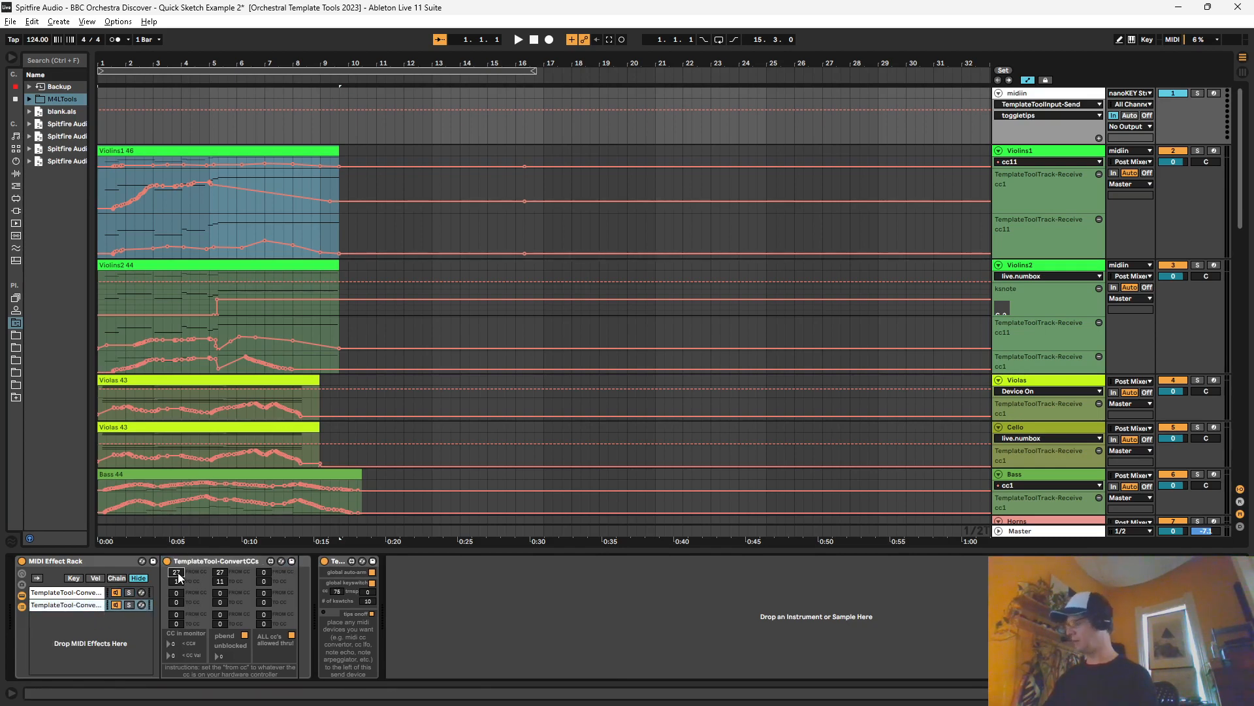
pyautogui.click(221, 573)
pyautogui.write('0')
pyautogui.click(223, 590)
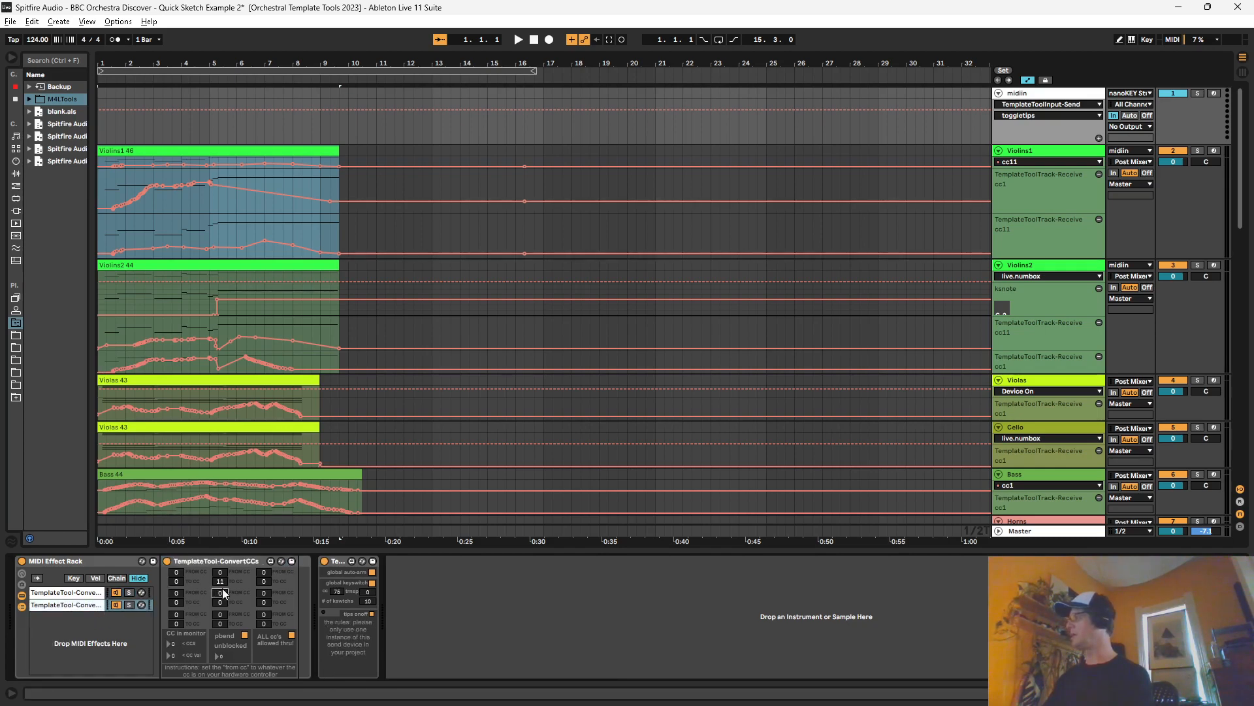
pyautogui.write('0')
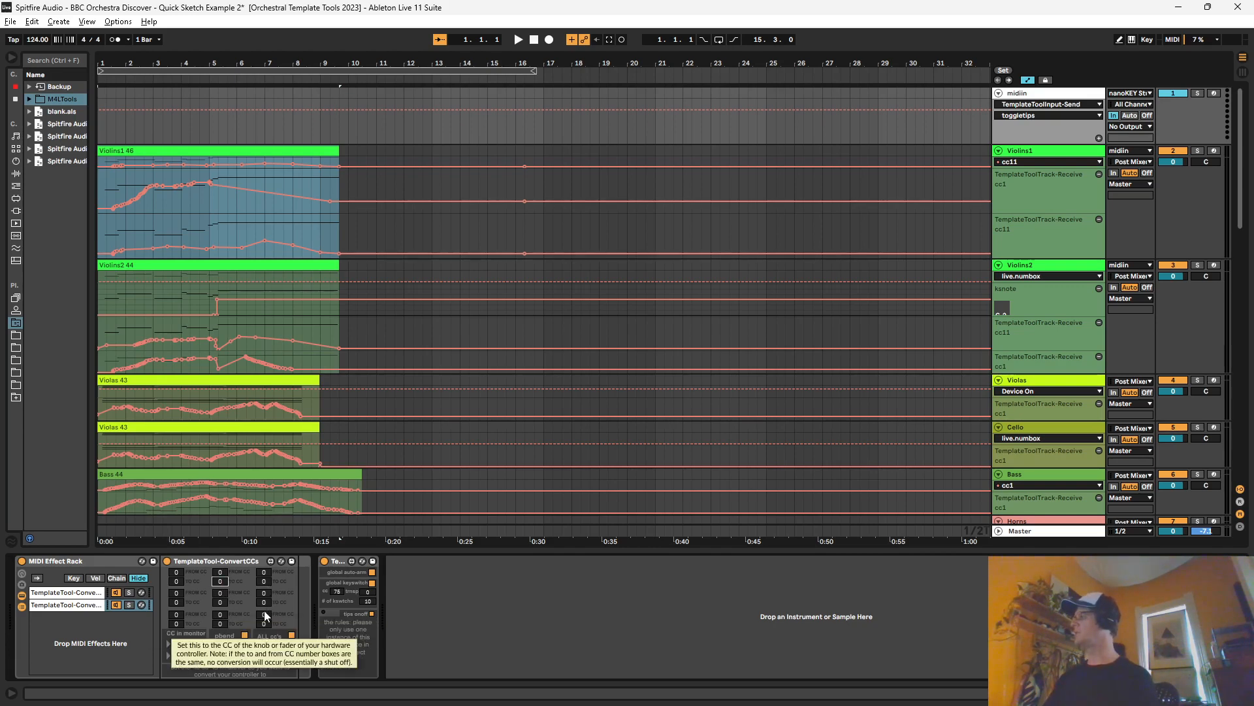
# Step: Block pitch bend and allow only converted CCs through in the second chain's TemplateTool-ConvertCCs device
pyautogui.click(245, 635)
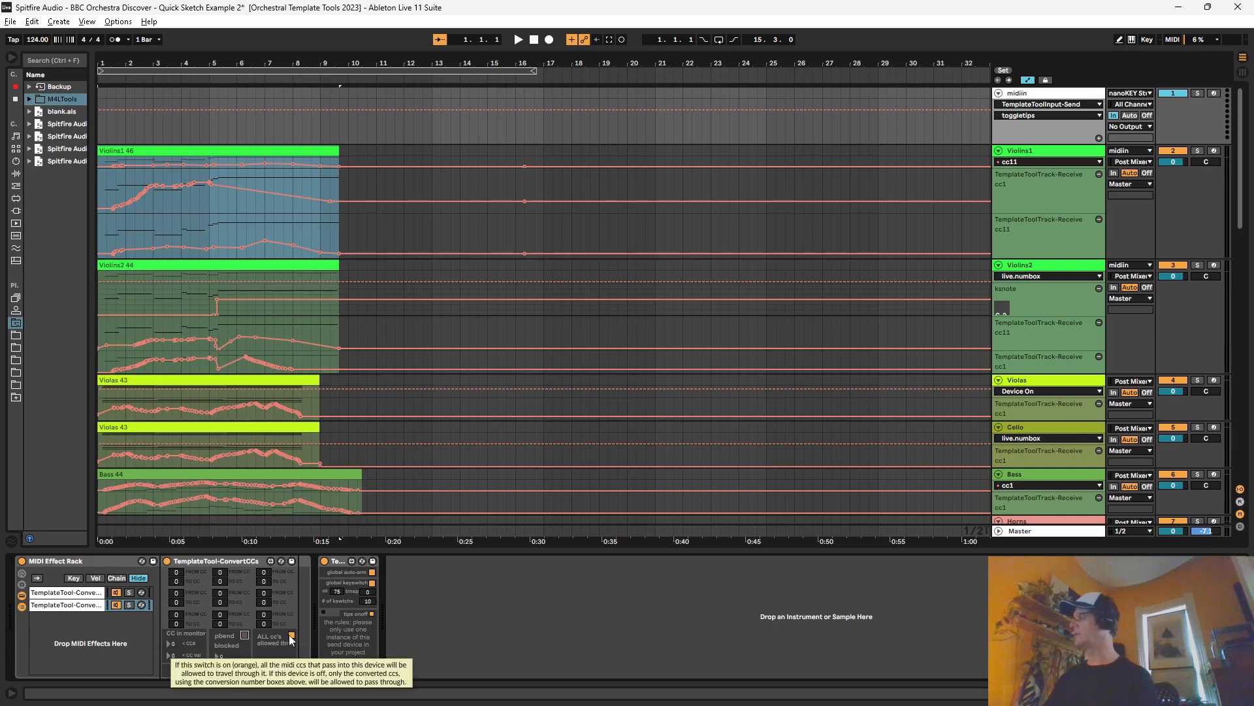
pyautogui.click(292, 635)
pyautogui.click(209, 562)
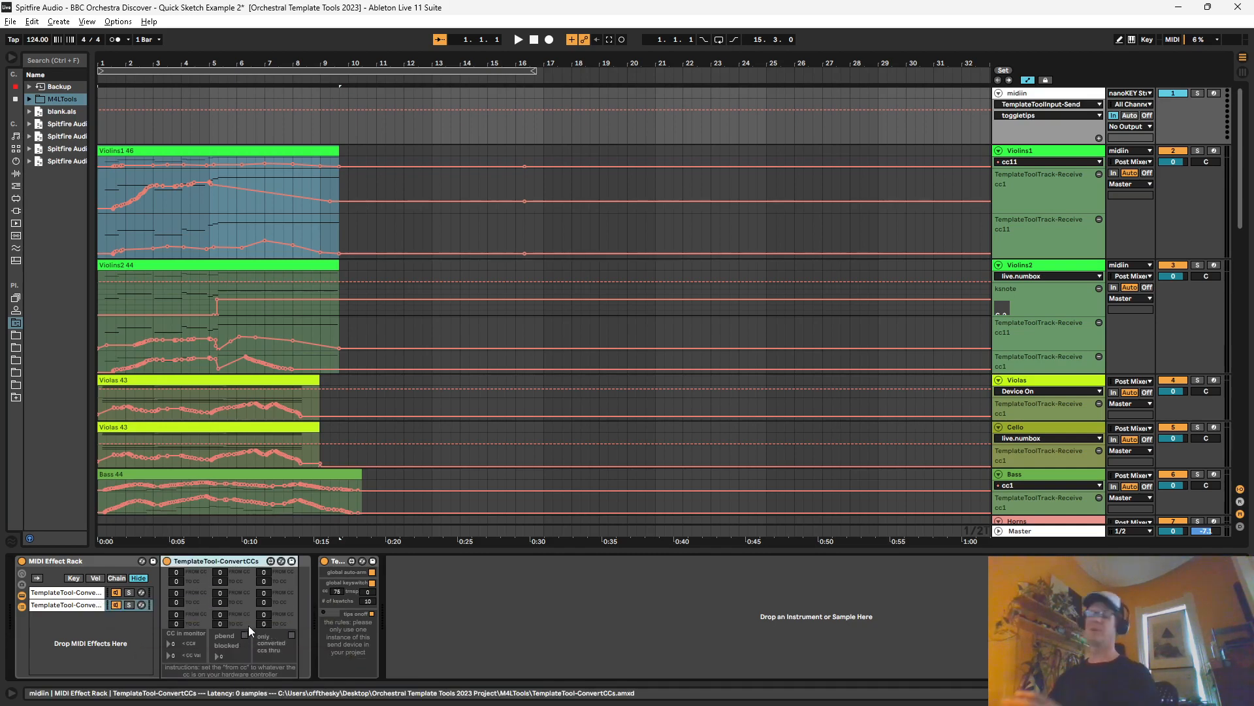
# Step: Set the first chain's TemplateTool-ConvertCCs to pass only converted CCs, and toggle its pitch bend blocking on and back off
pyautogui.click(66, 596)
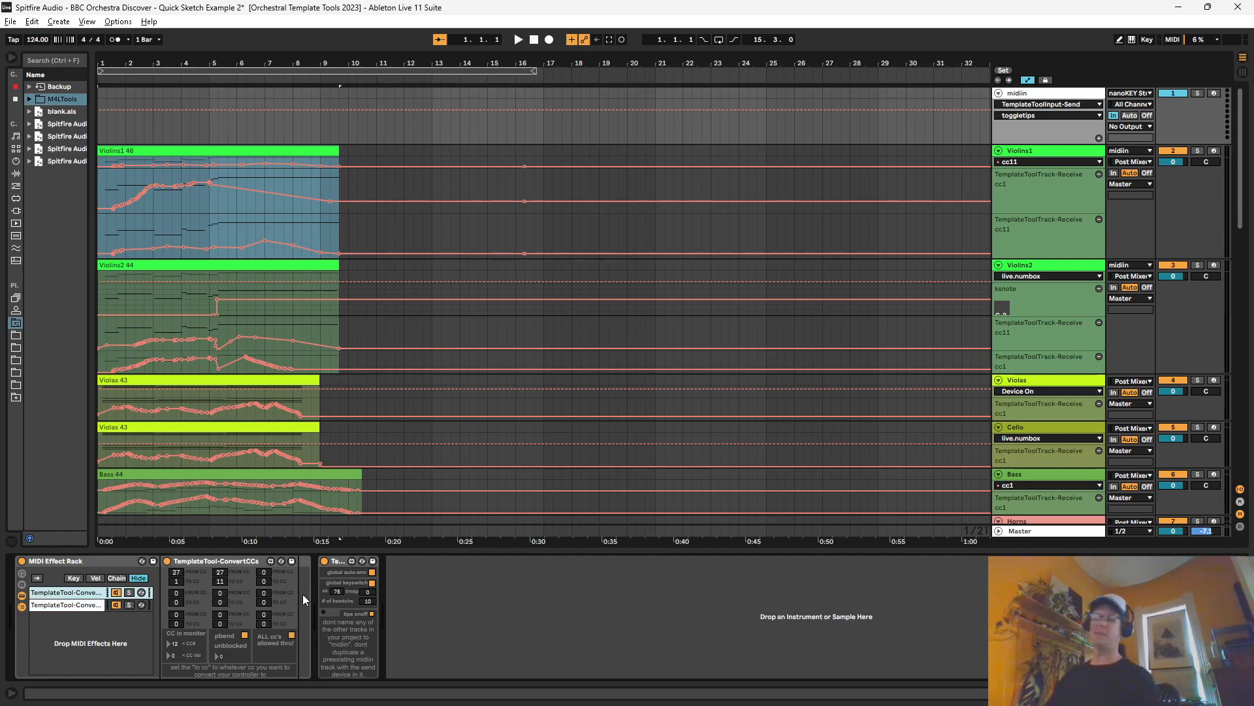
pyautogui.click(292, 635)
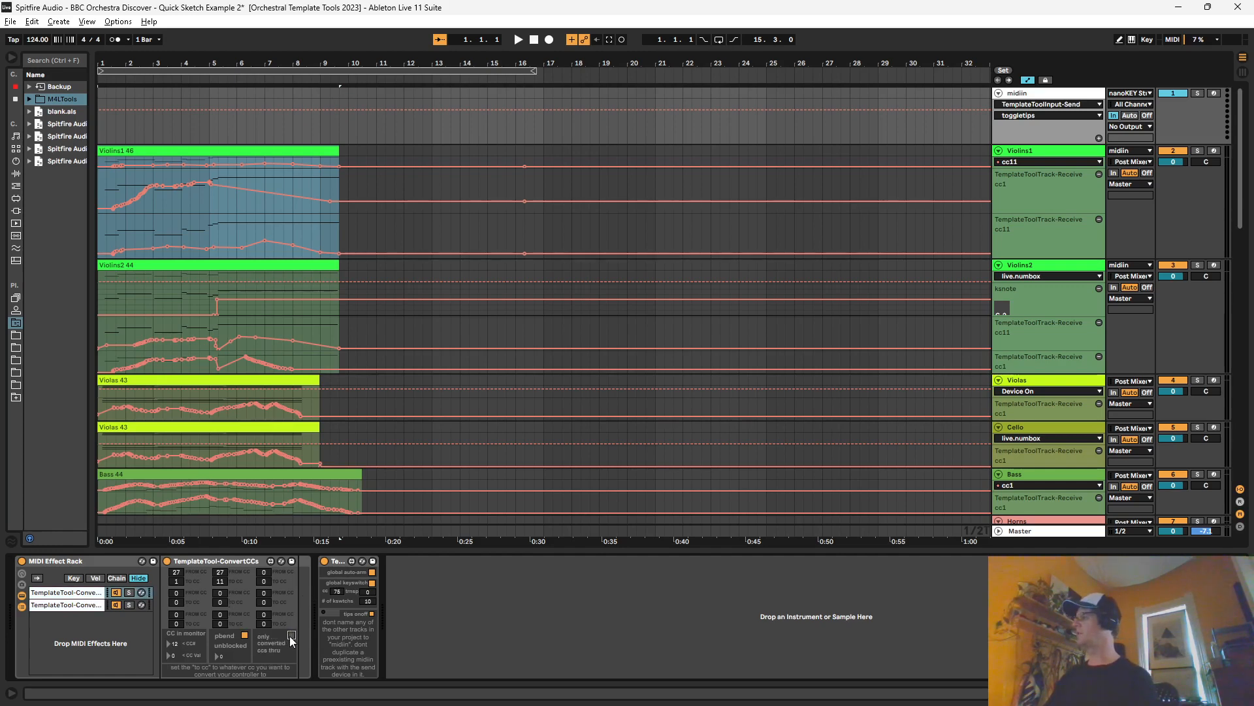
pyautogui.click(245, 636)
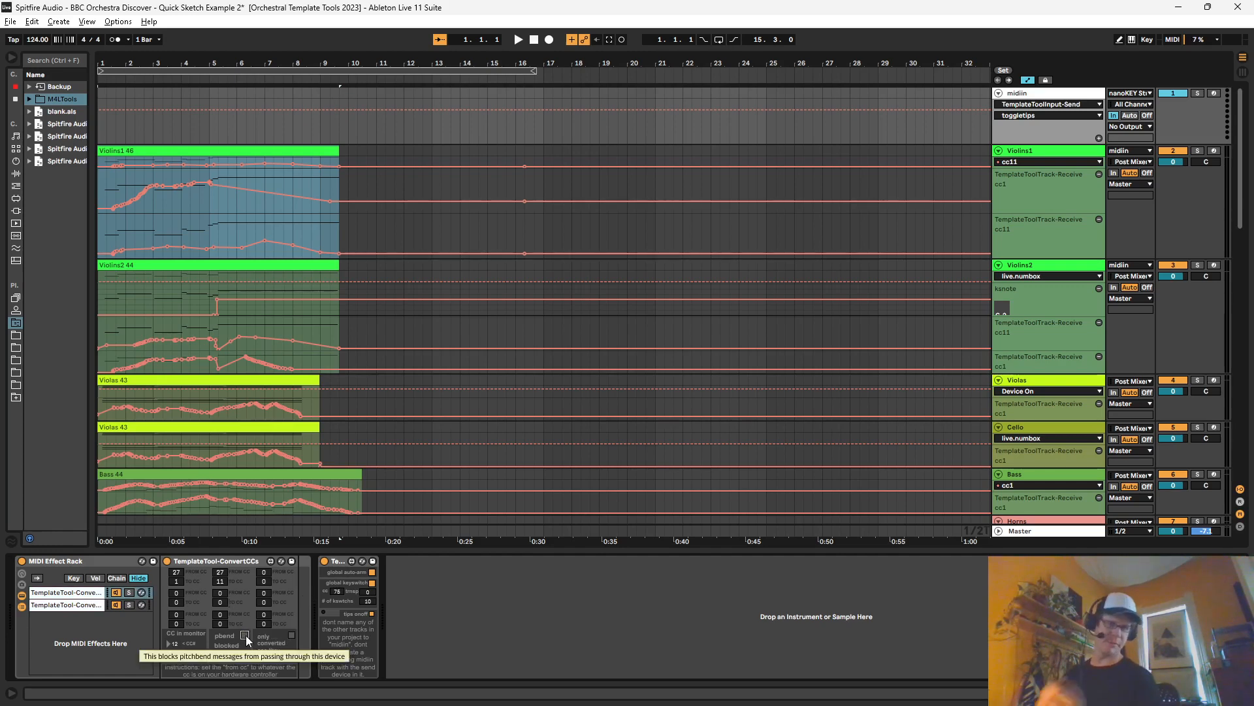
pyautogui.click(245, 635)
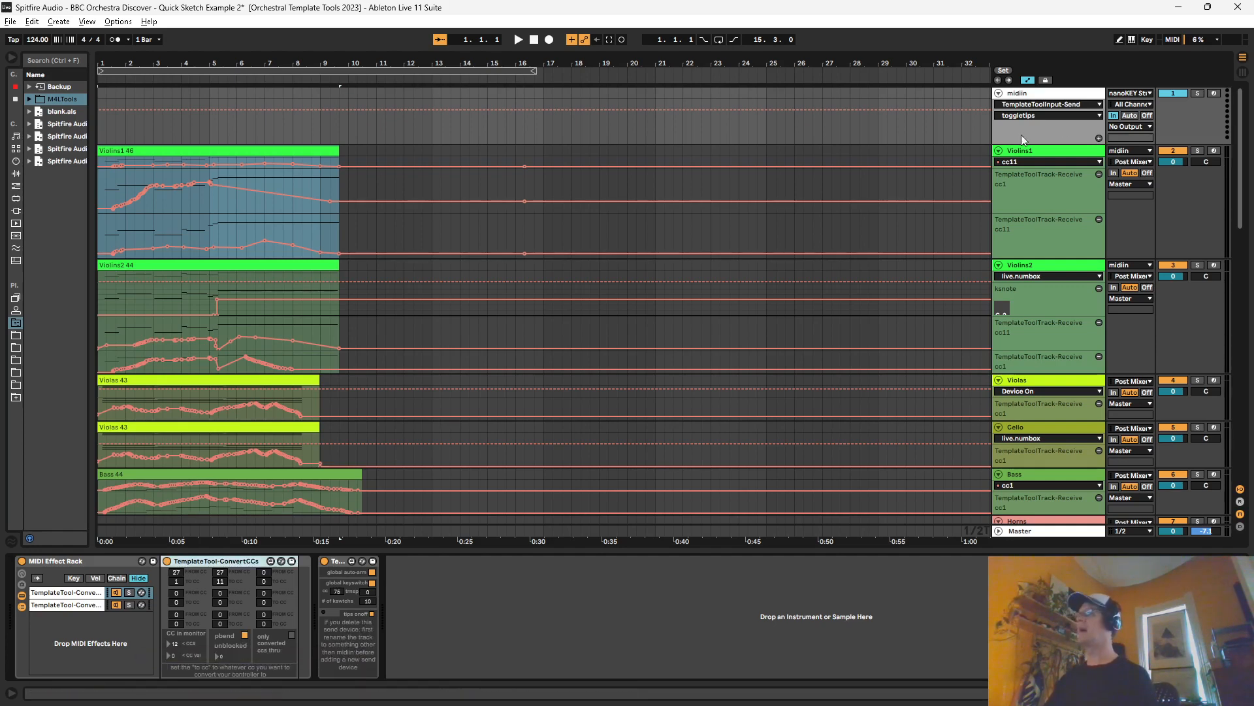
# Step: Select Violins1, set the insert mark at 14.2.2, and examine its CC dials and automation lanes
pyautogui.click(1049, 151)
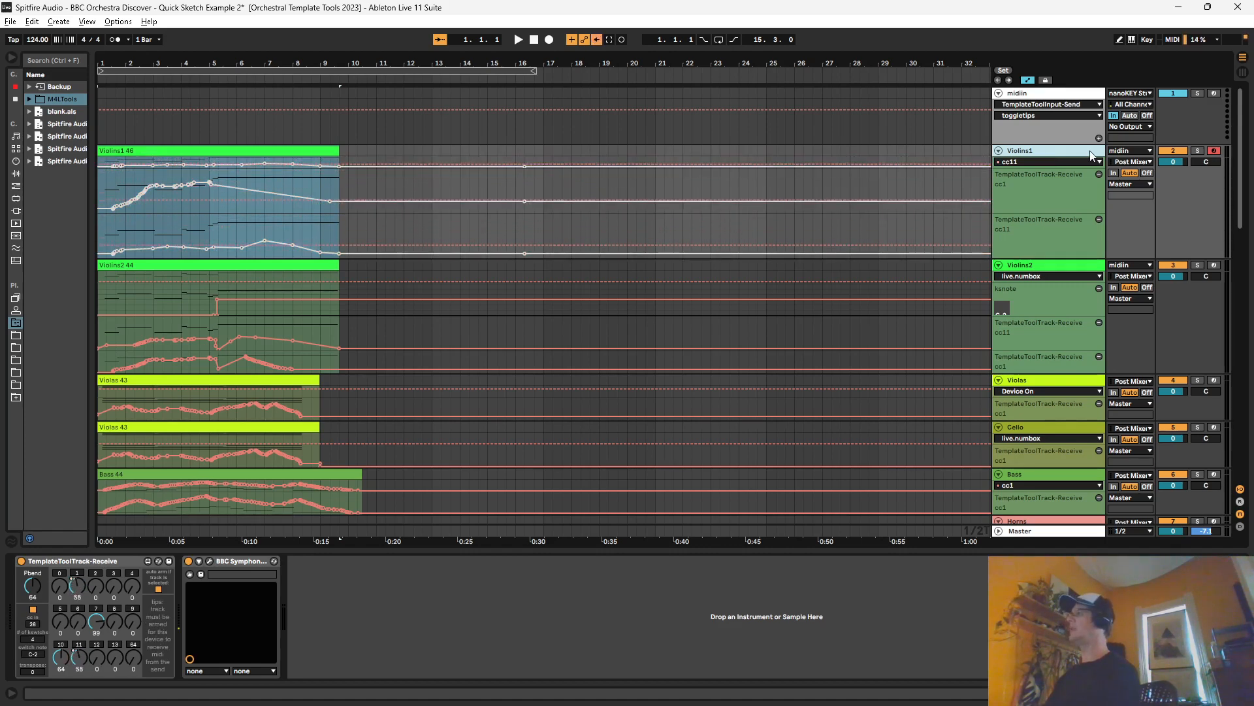
pyautogui.click(473, 154)
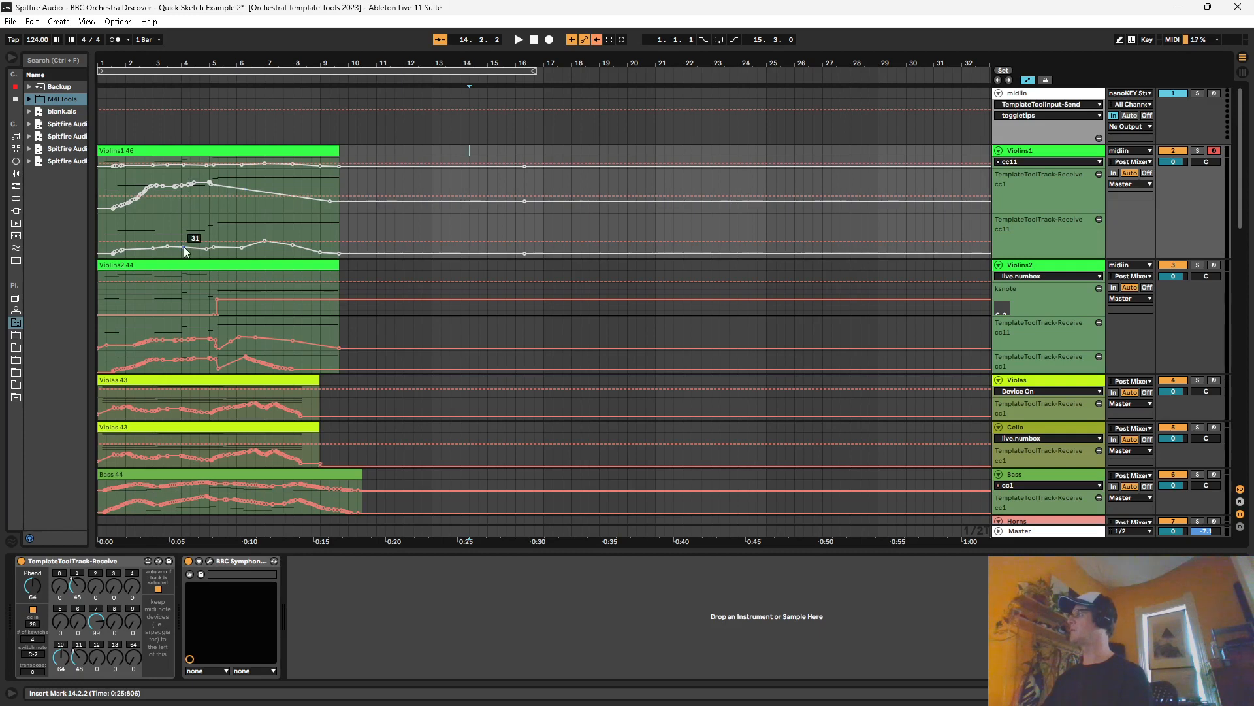
pyautogui.click(1025, 151)
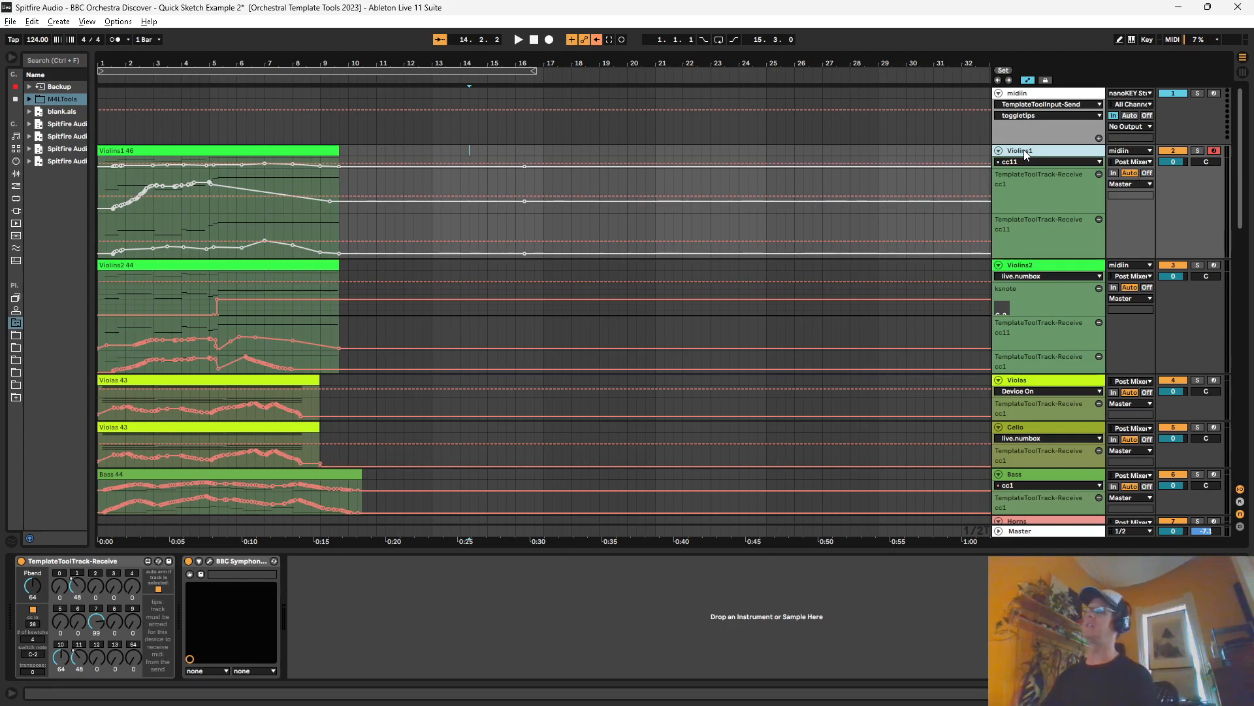
# Step: Open the Violins1 BBC Symphony Orchestra window, move it slightly to inspect its sliders, and close it
pyautogui.moveTo(566, 63); pyautogui.dragTo(569, 54)
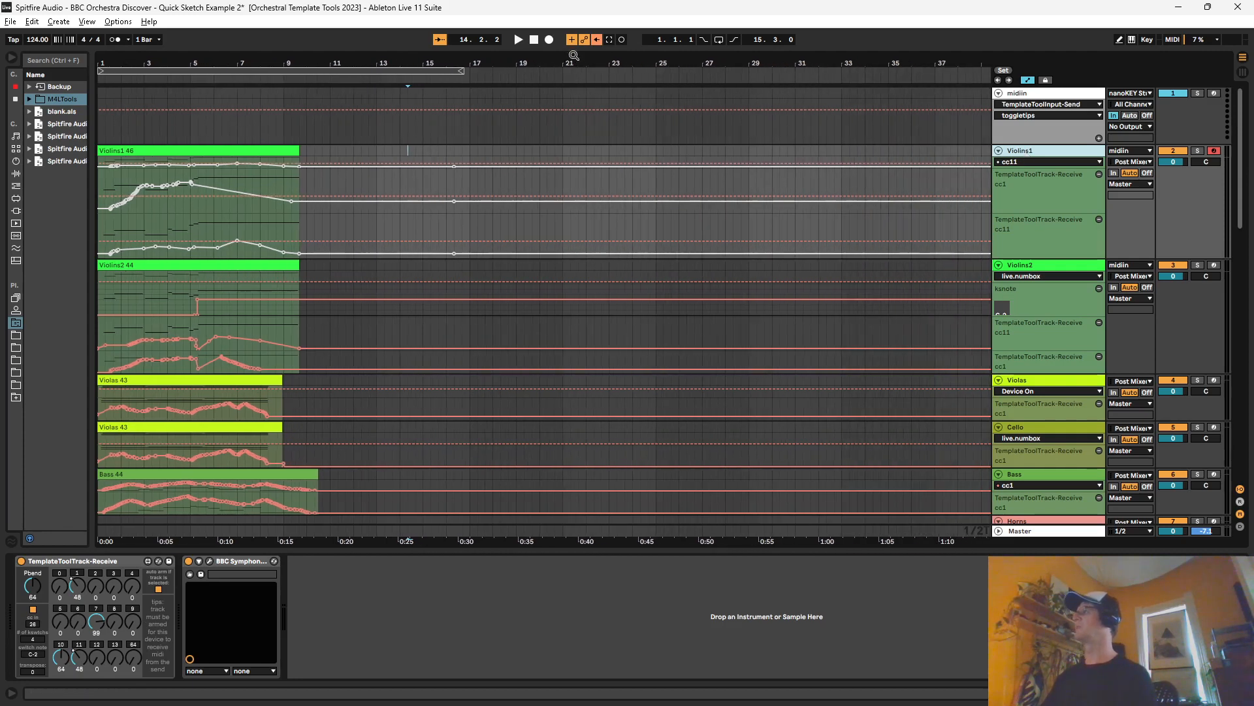
pyautogui.click(238, 562)
pyautogui.click(210, 560)
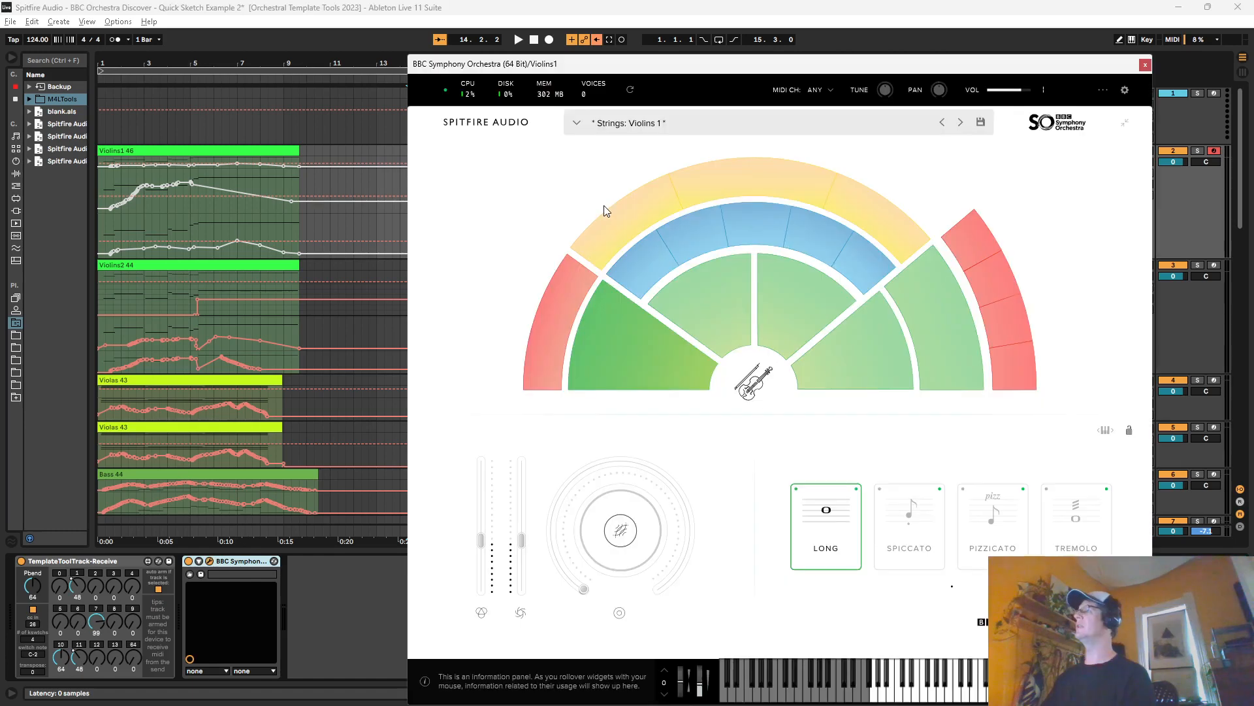
pyautogui.moveTo(634, 77); pyautogui.dragTo(640, 57)
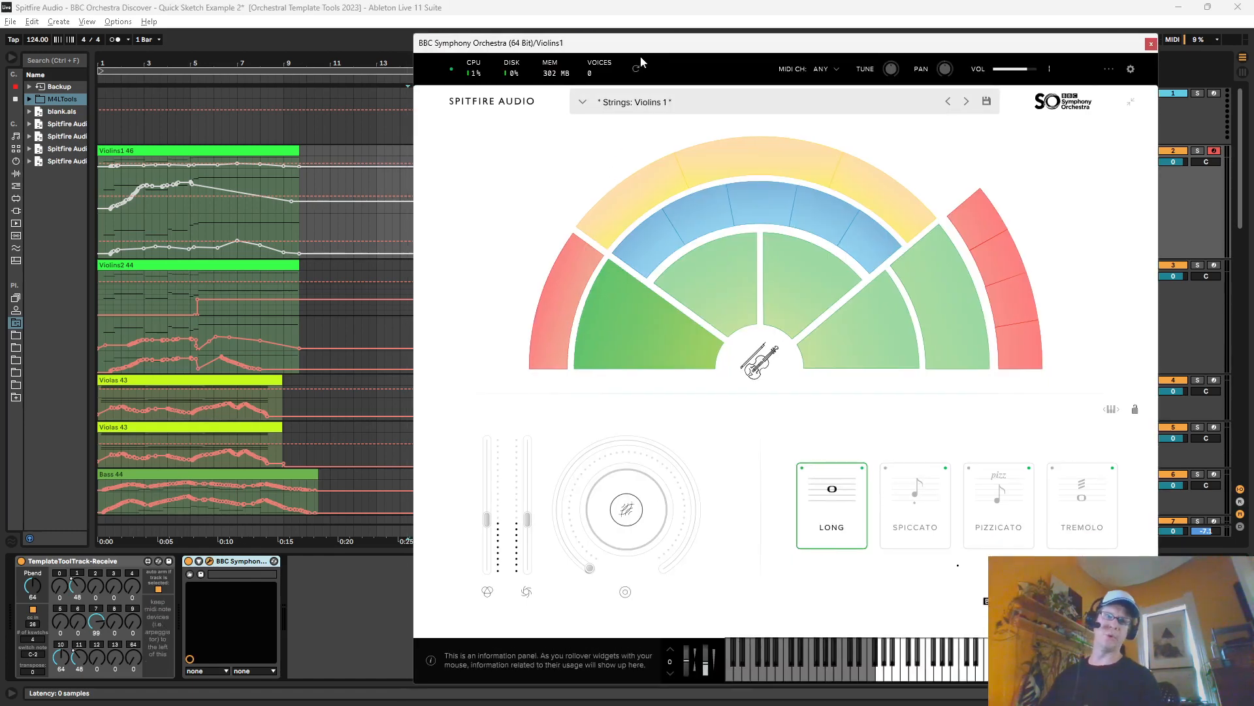
pyautogui.moveTo(789, 174)
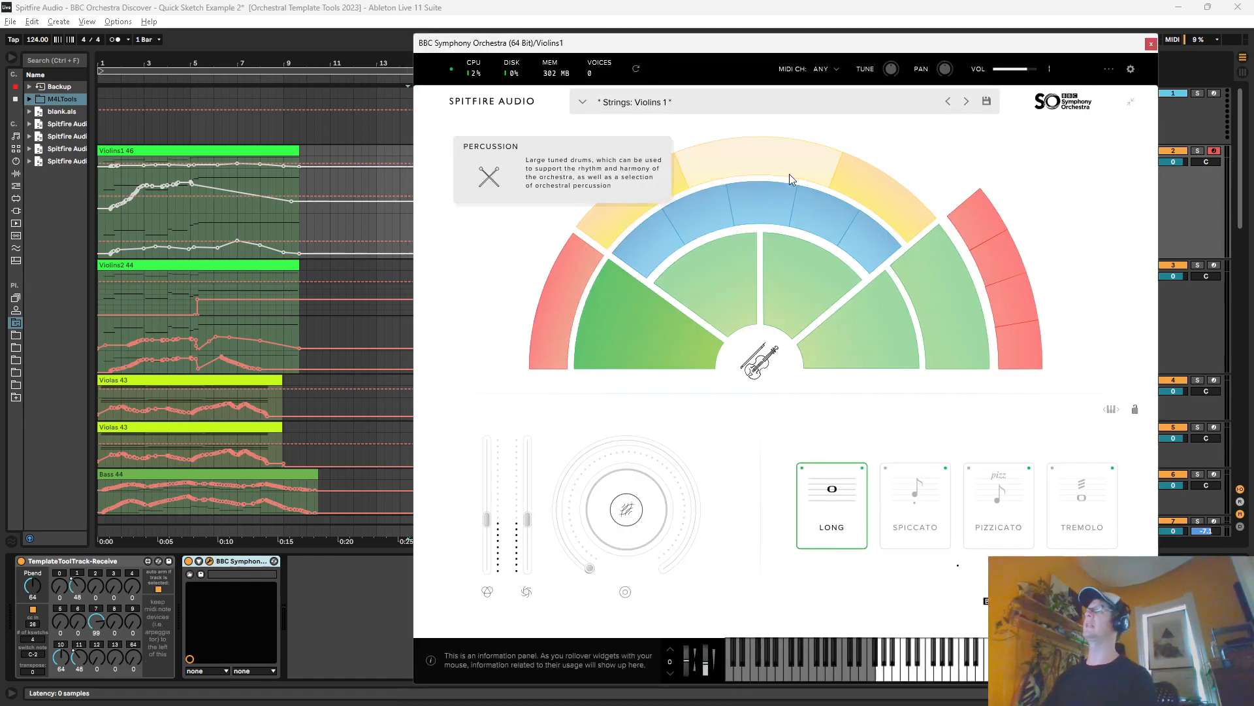
pyautogui.click(1152, 45)
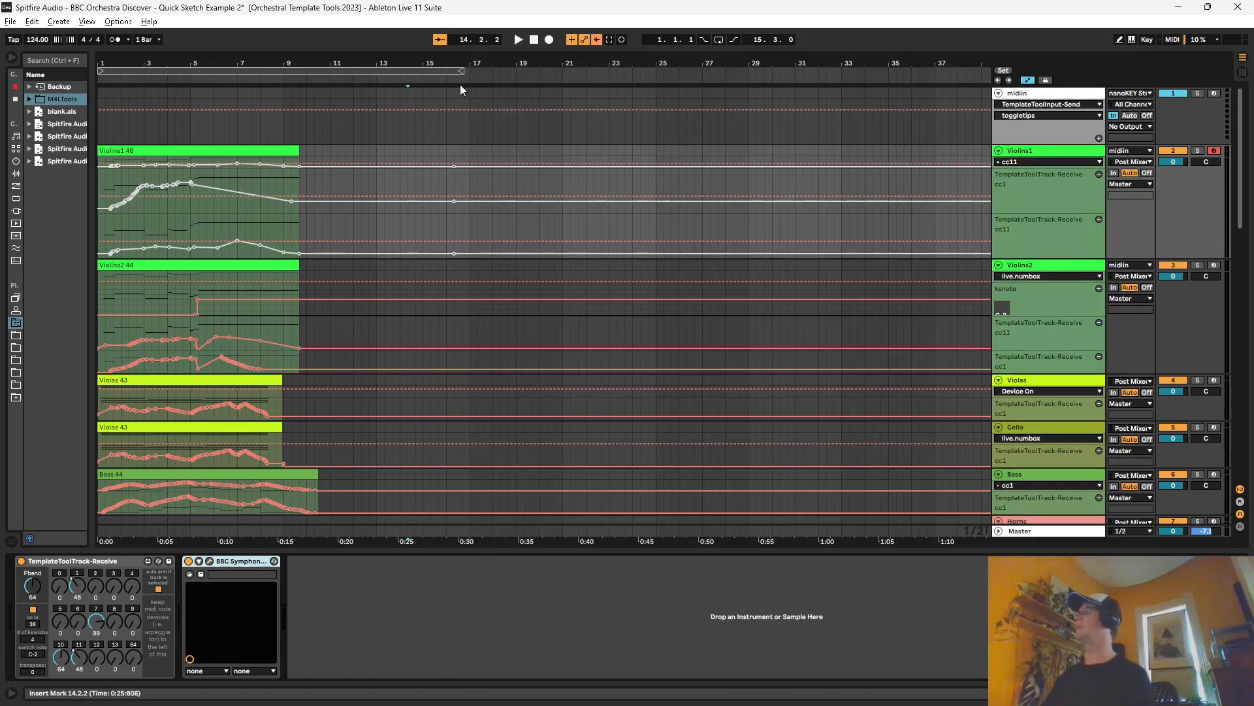
# Step: Select the Violins1 clip, then switch to the Violins2 track and back to Violins1 to check auto-arm
pyautogui.moveTo(101, 63); pyautogui.dragTo(100, 71)
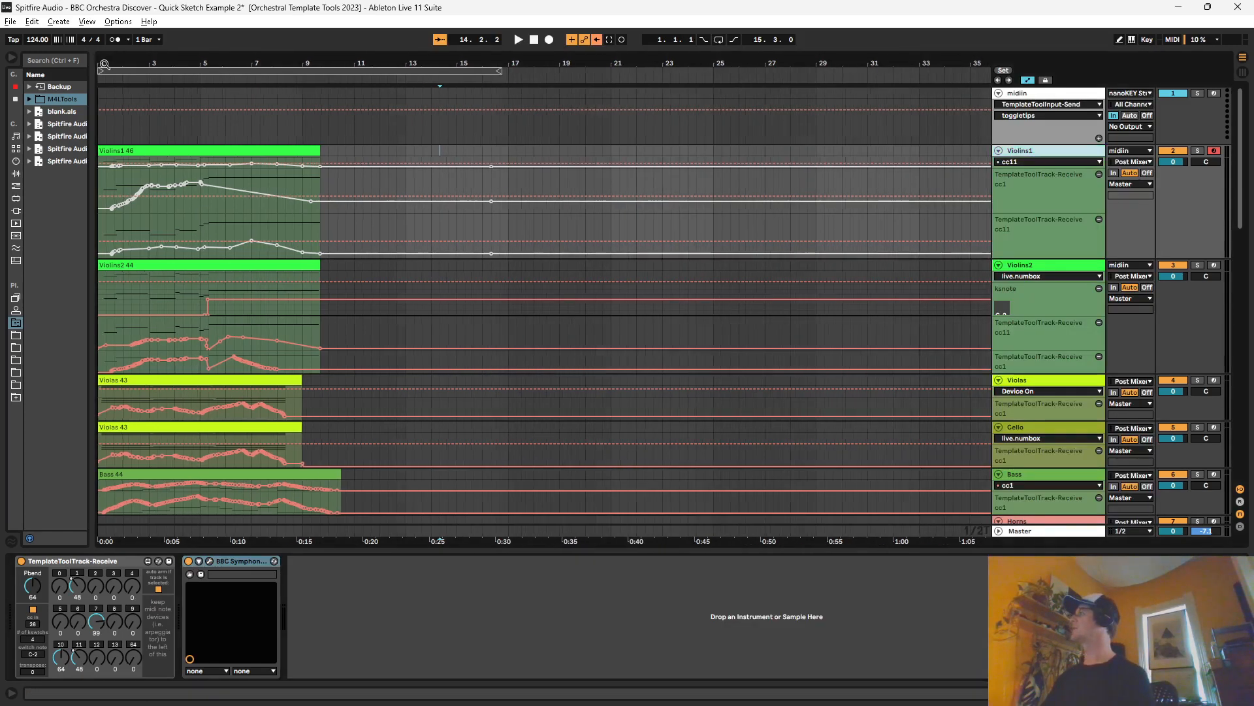
pyautogui.click(288, 151)
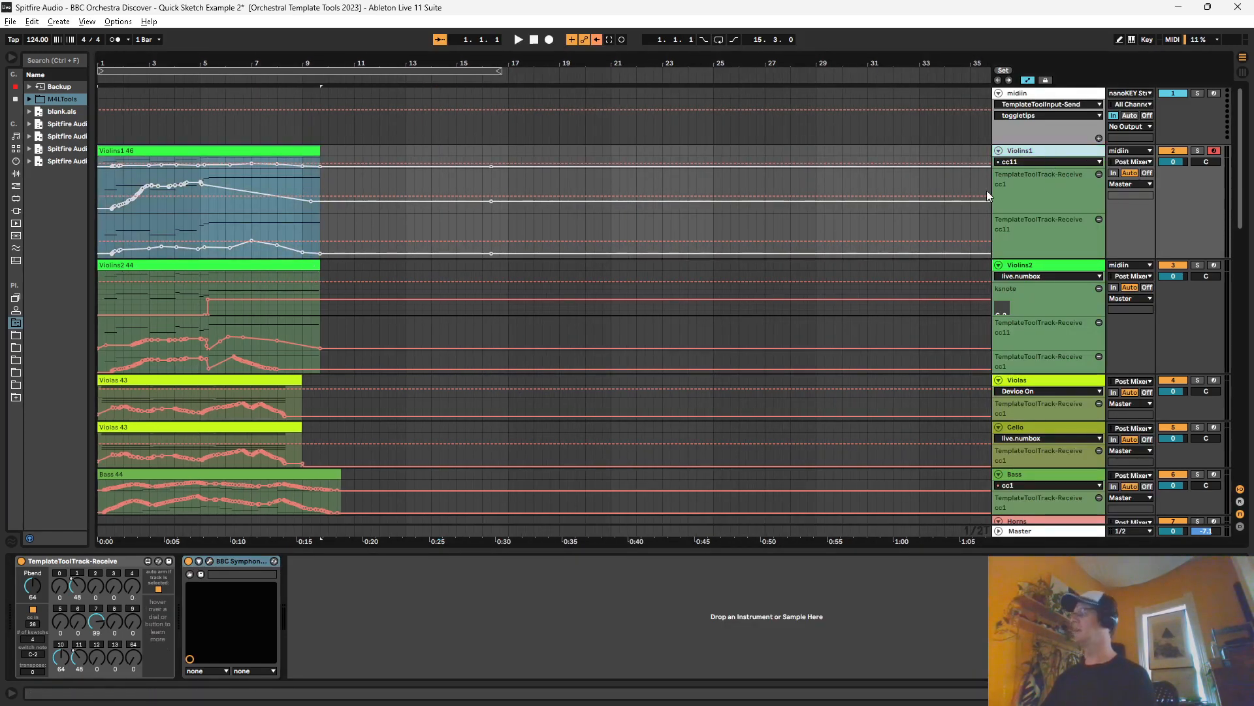
pyautogui.click(1046, 273)
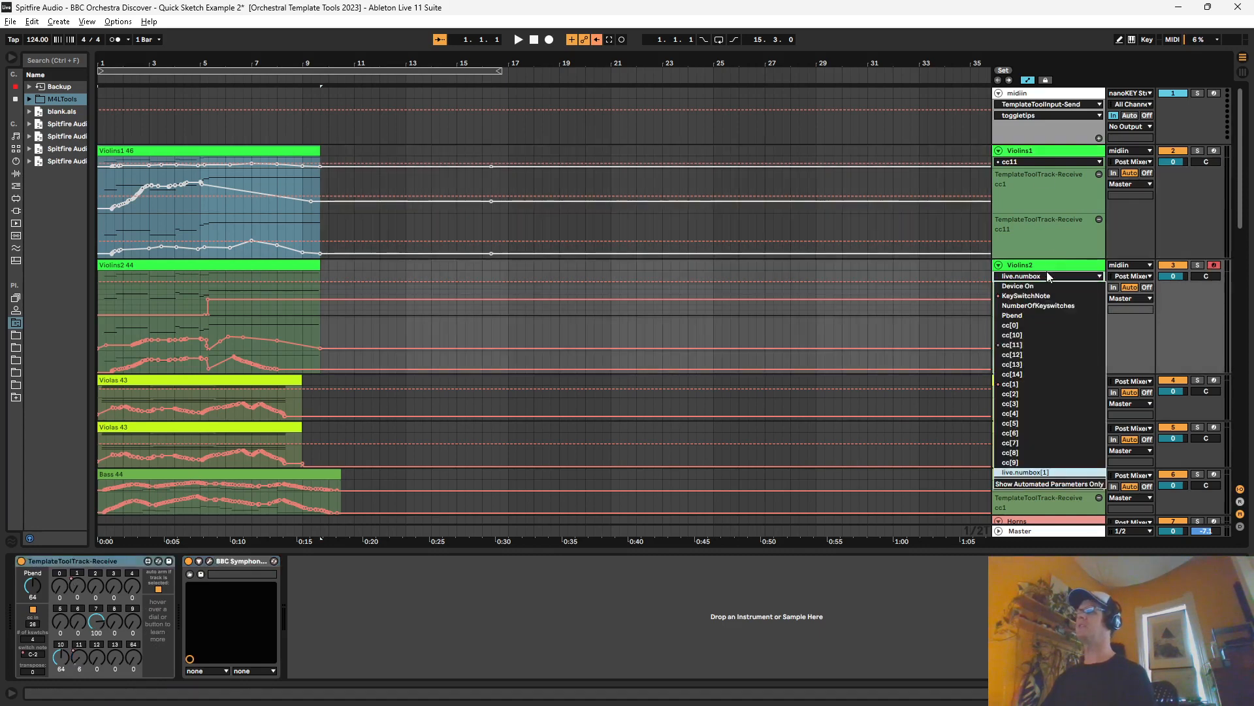
pyautogui.click(1047, 265)
pyautogui.click(1031, 151)
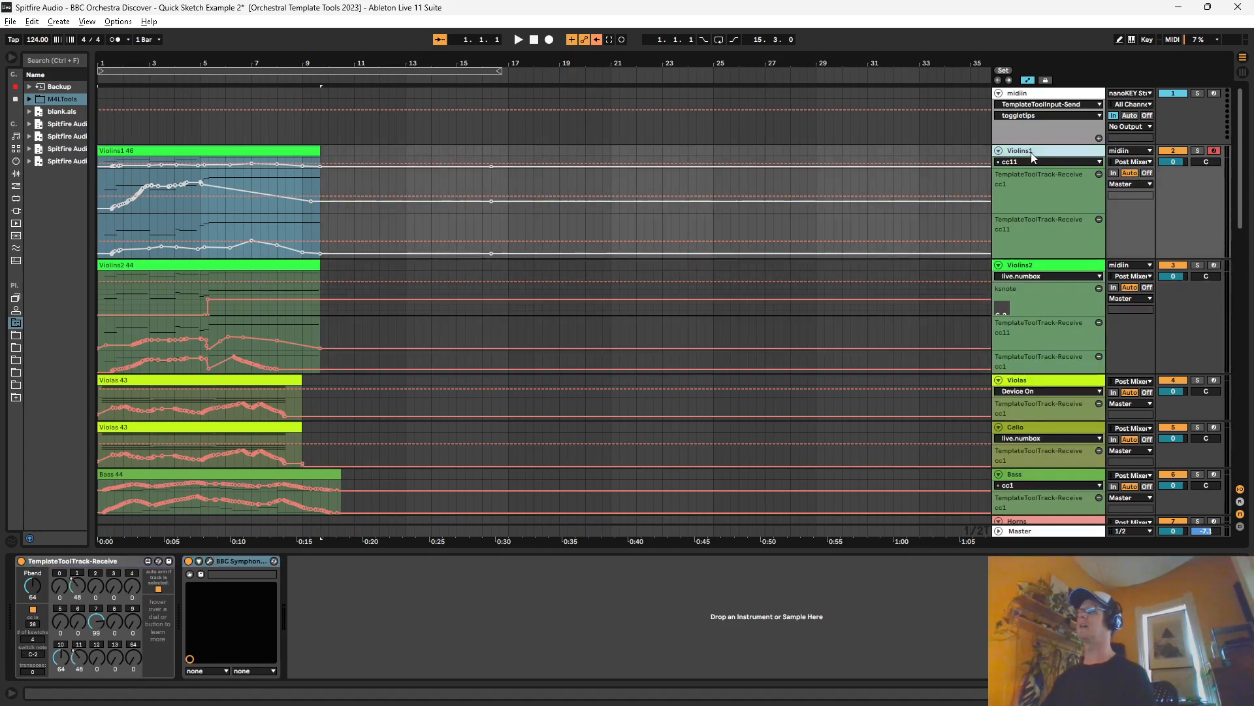
# Step: Select Violins2, arm Violins1 alongside it so both tracks are armed, and return to Violins1 alone
pyautogui.click(1028, 267)
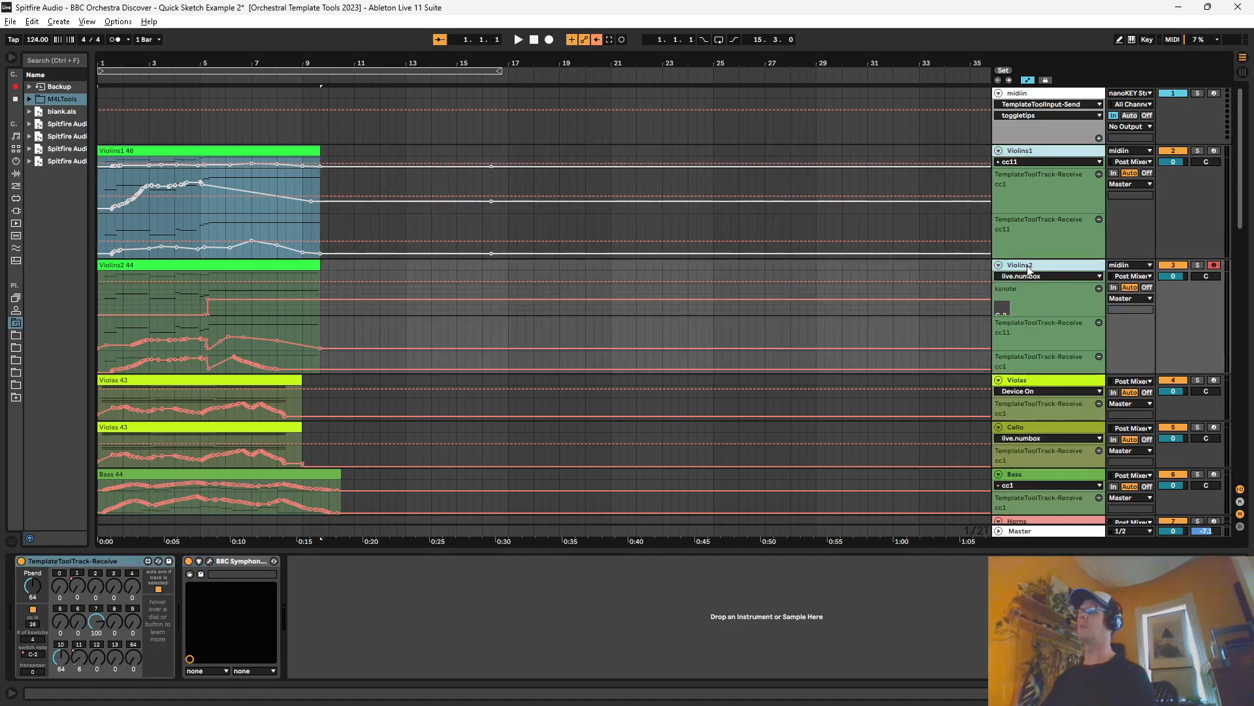
pyautogui.click(1214, 151)
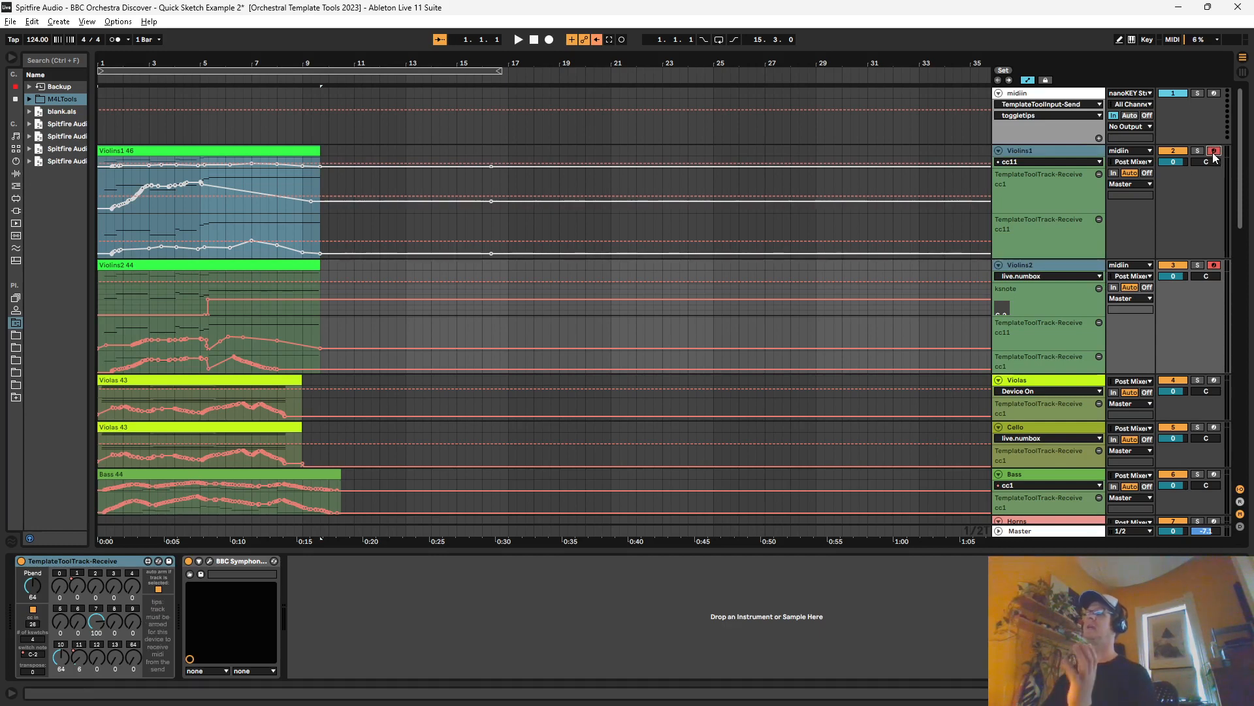
pyautogui.click(1049, 152)
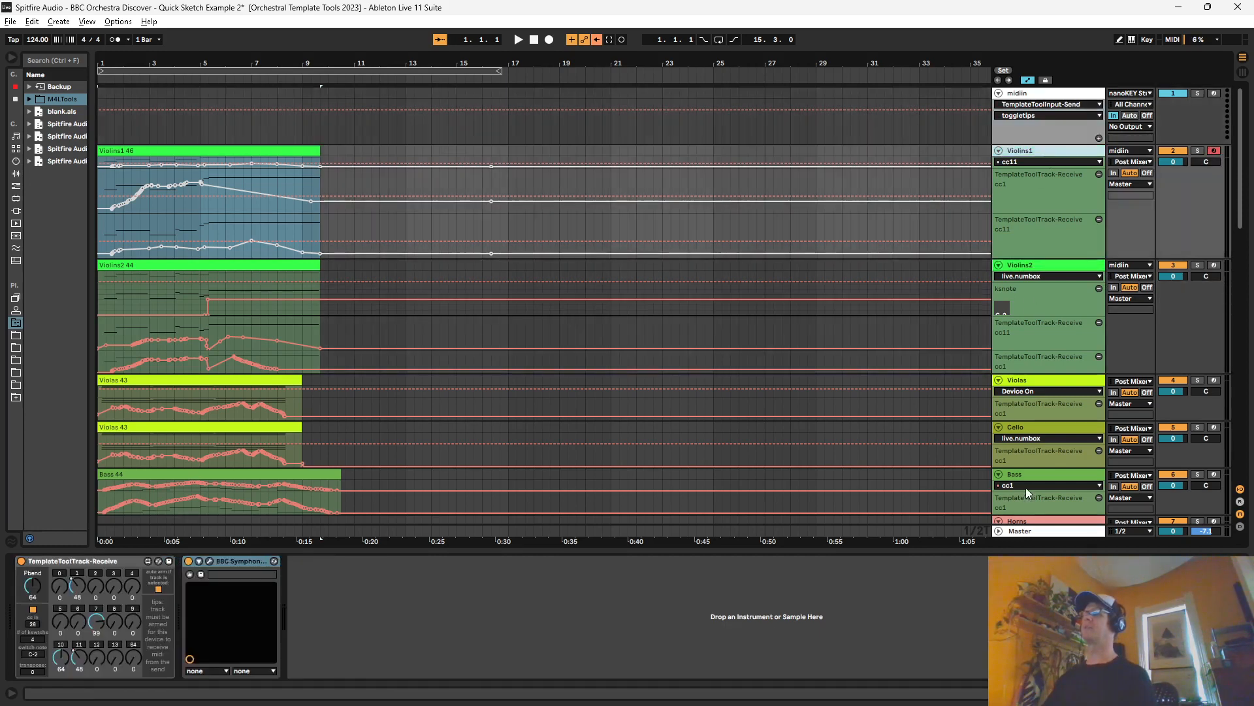
# Step: Select the tracks from Violins1 through Cello, arm them all together, repeat the range selection, and return to Violins1 alone
pyautogui.click(1048, 426)
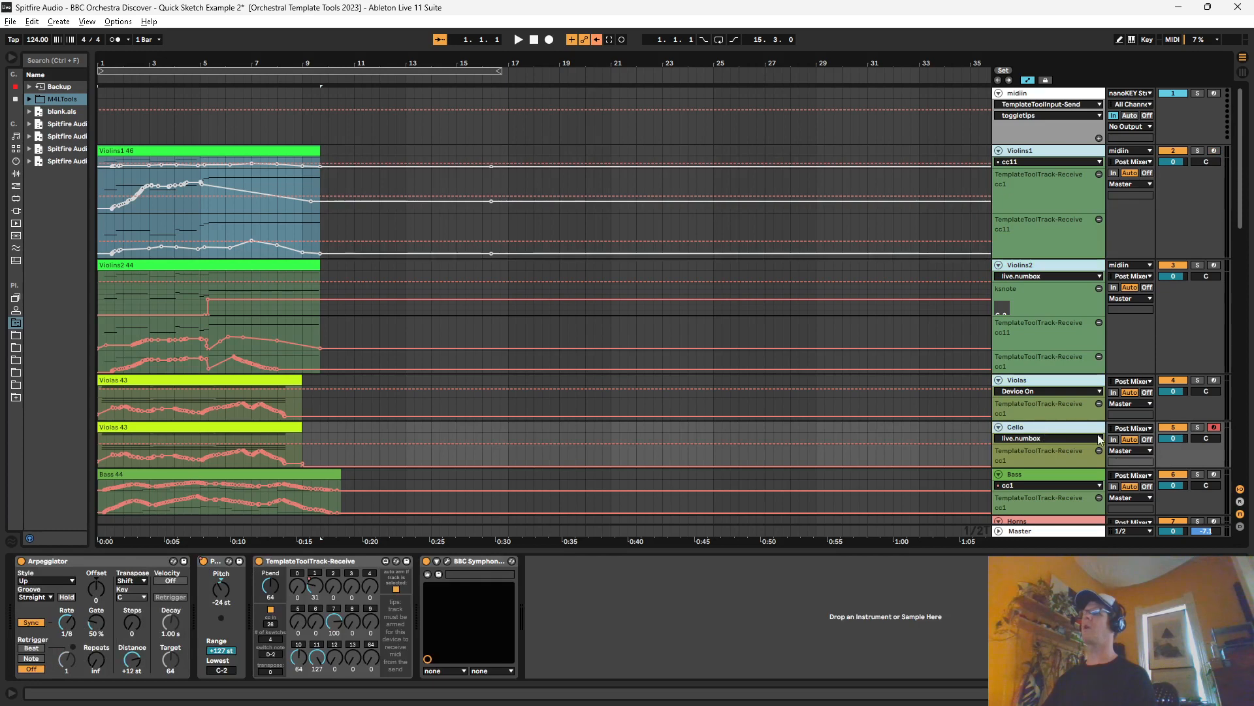
pyautogui.click(1213, 151)
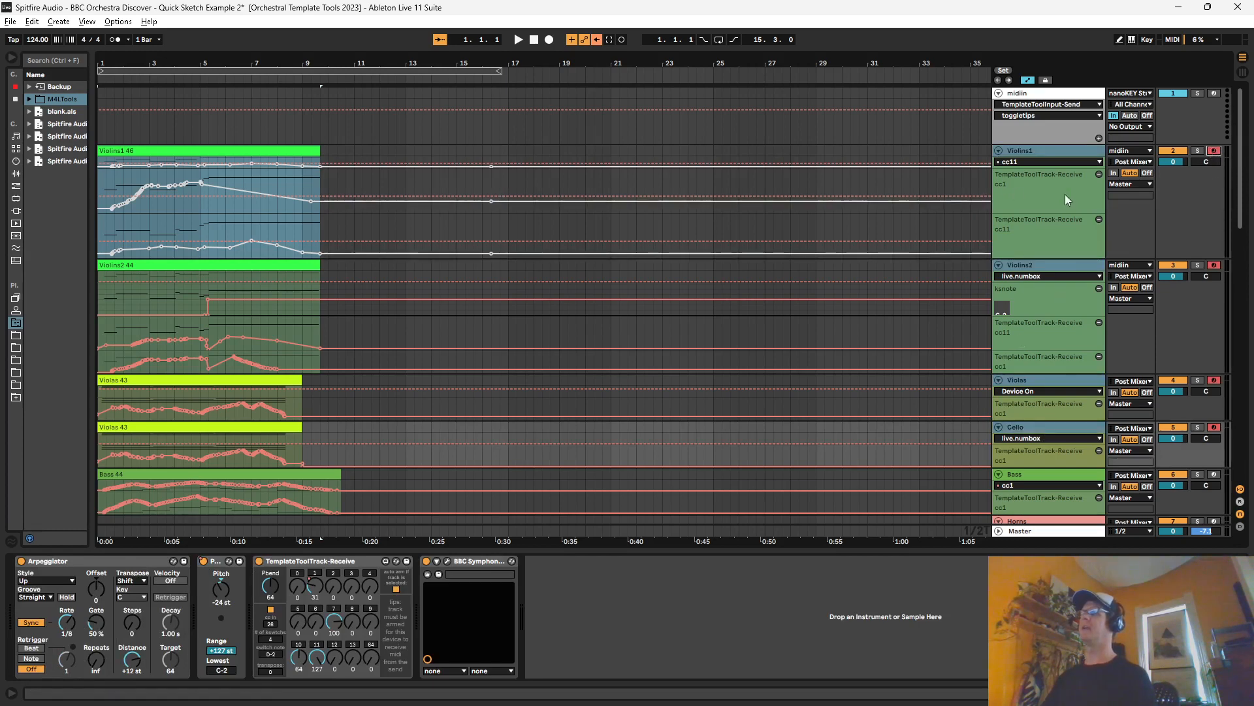
pyautogui.click(1050, 151)
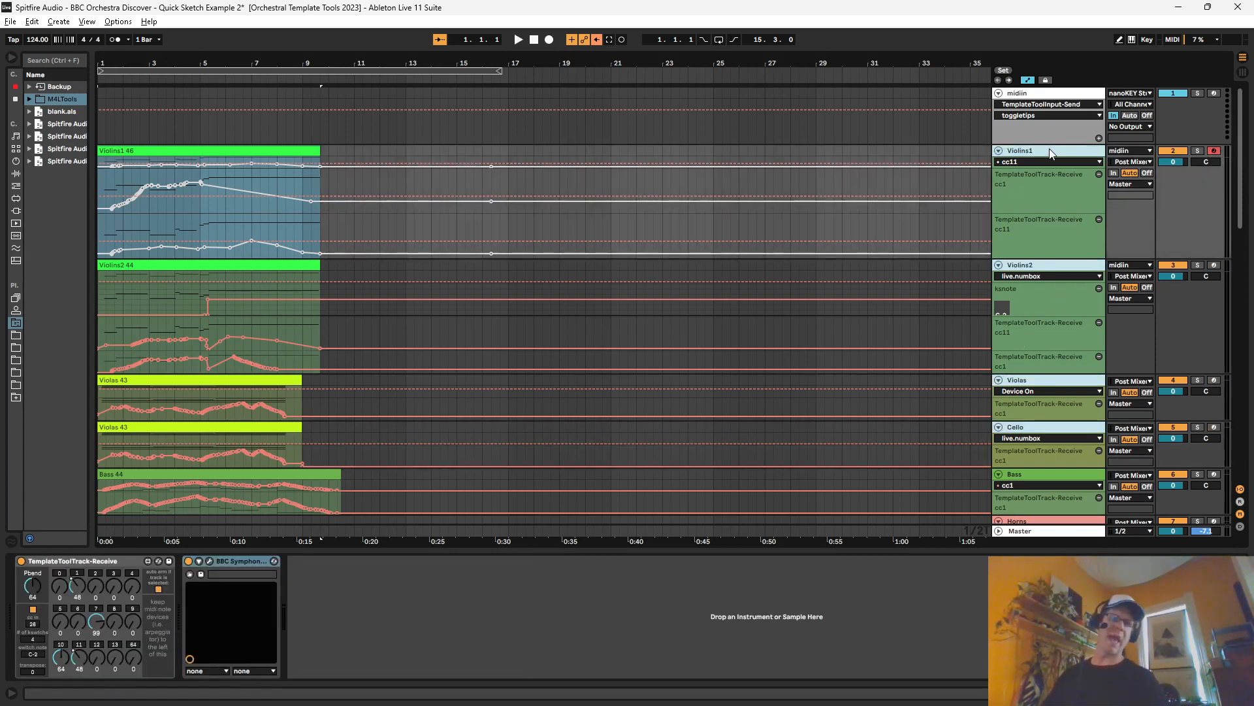
pyautogui.click(1047, 256)
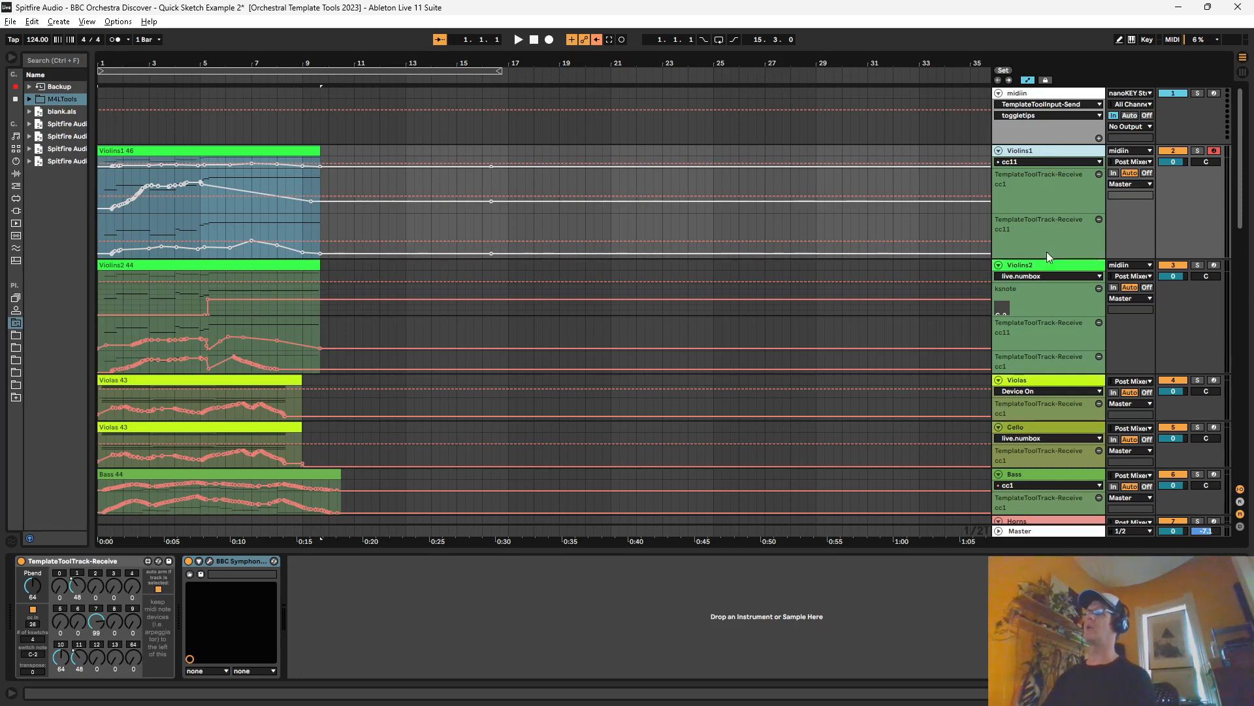
pyautogui.keyDown('shift'); pyautogui.click(1048, 425); pyautogui.keyUp('shift')
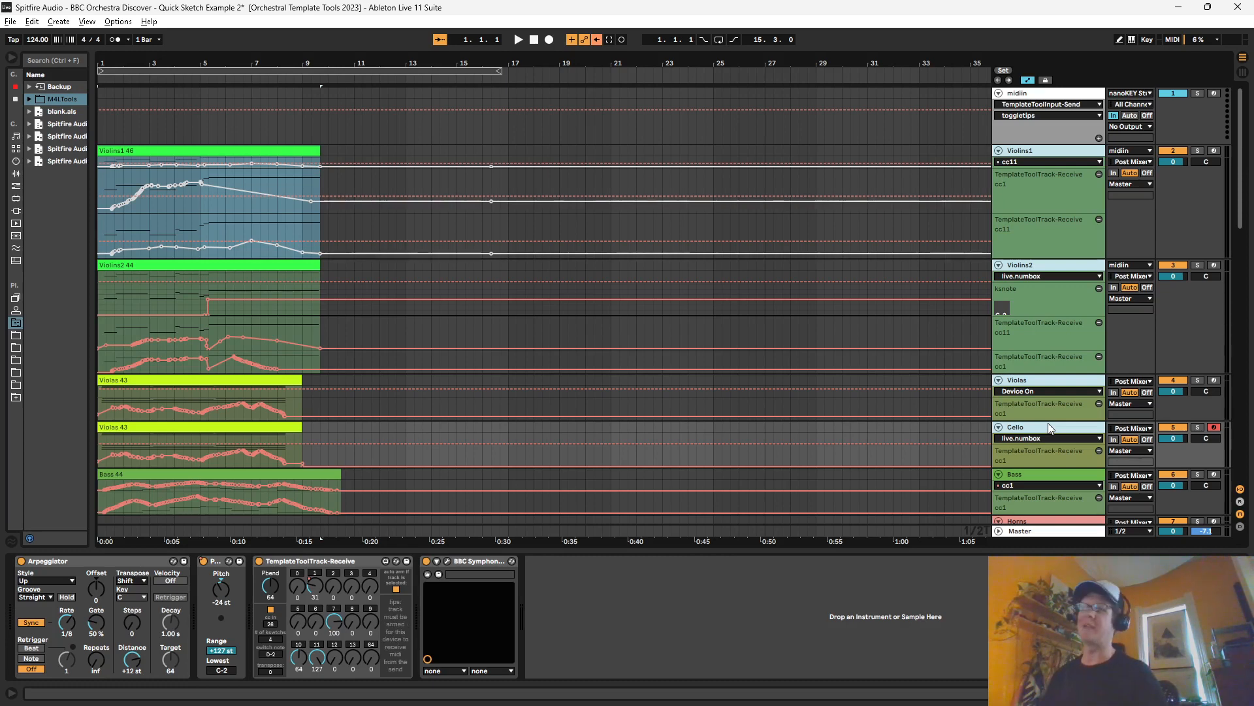
pyautogui.click(1044, 154)
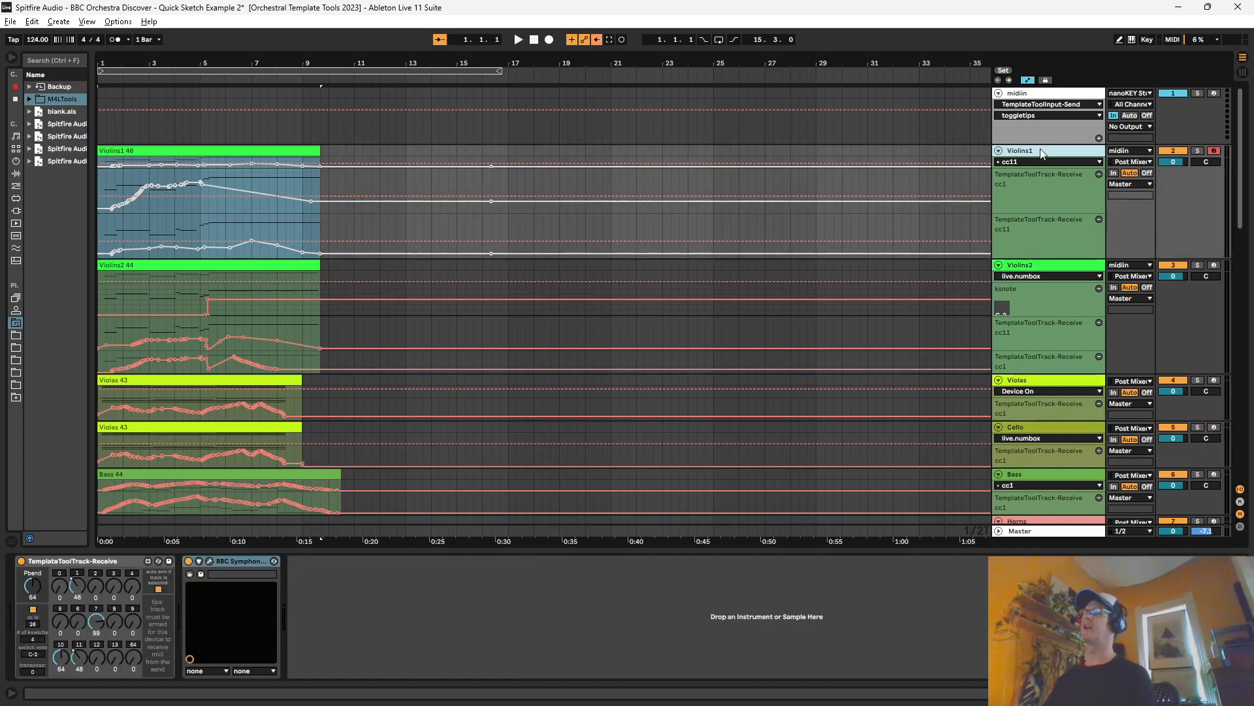
# Step: Test soloing with midiin by soloing Violins1 and switching to Violins2 and Violas, then clear the solos and return to Violins1
pyautogui.click(1031, 95)
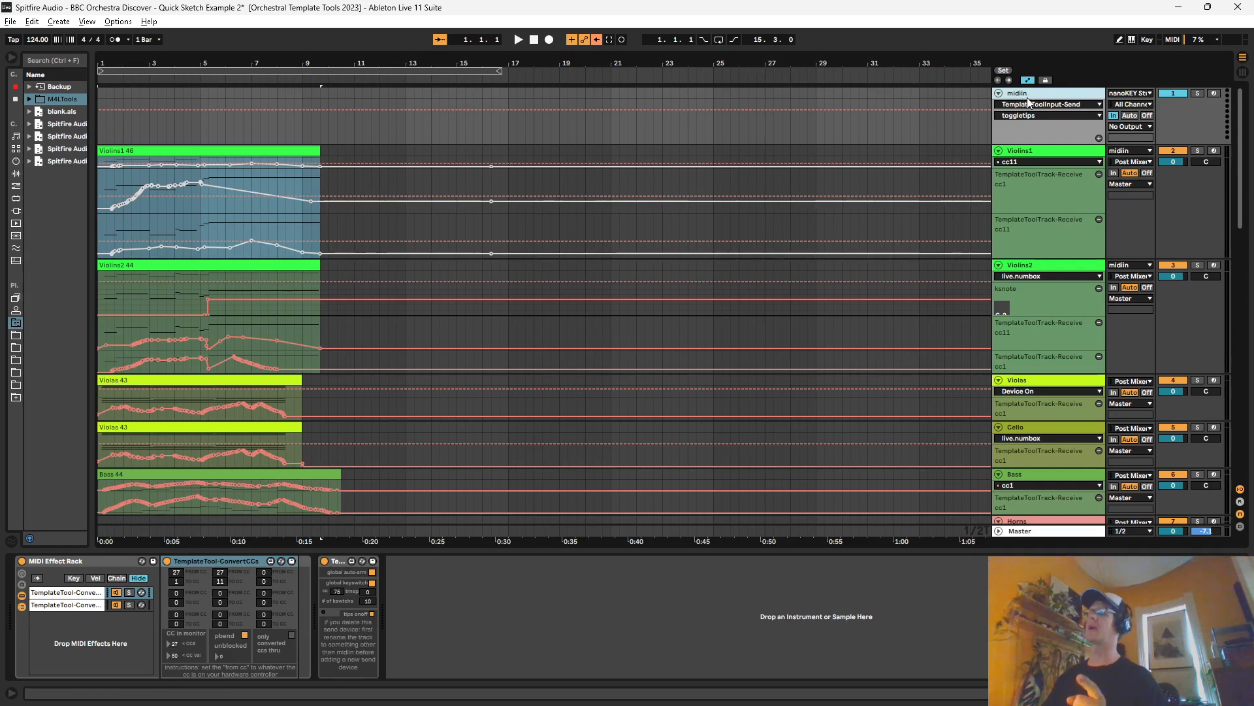
pyautogui.click(1020, 149)
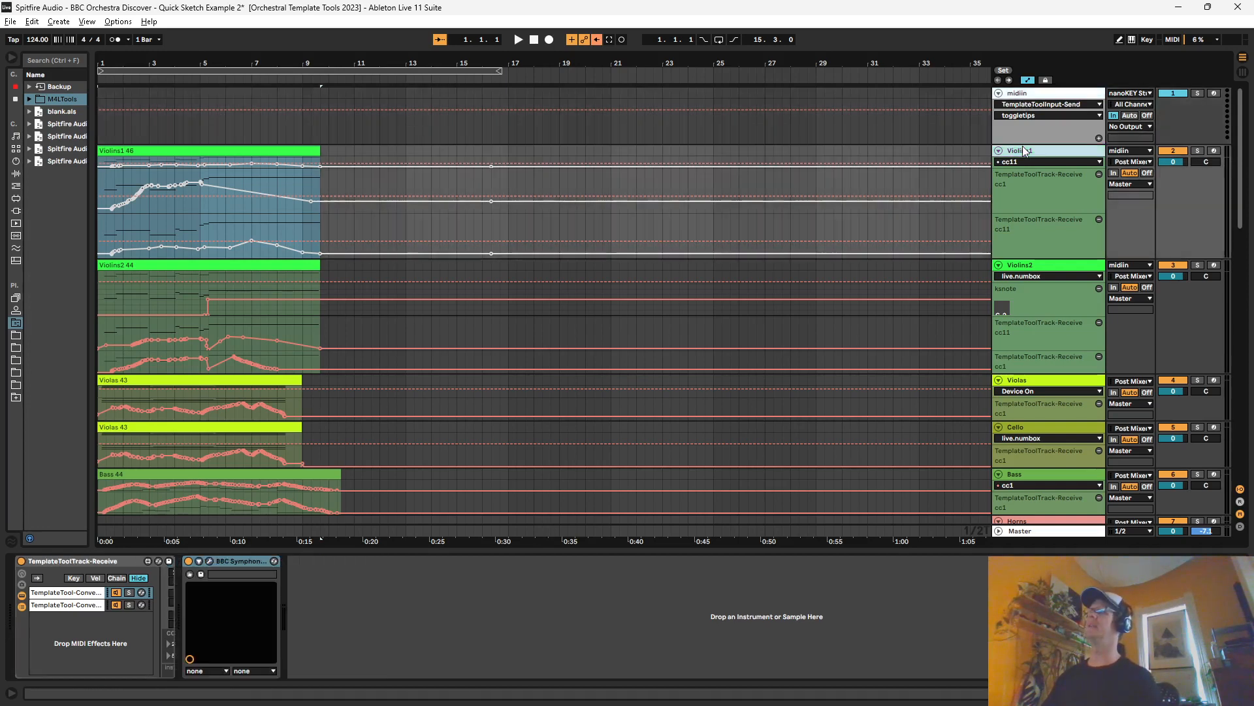
pyautogui.click(1199, 151)
pyautogui.click(1065, 268)
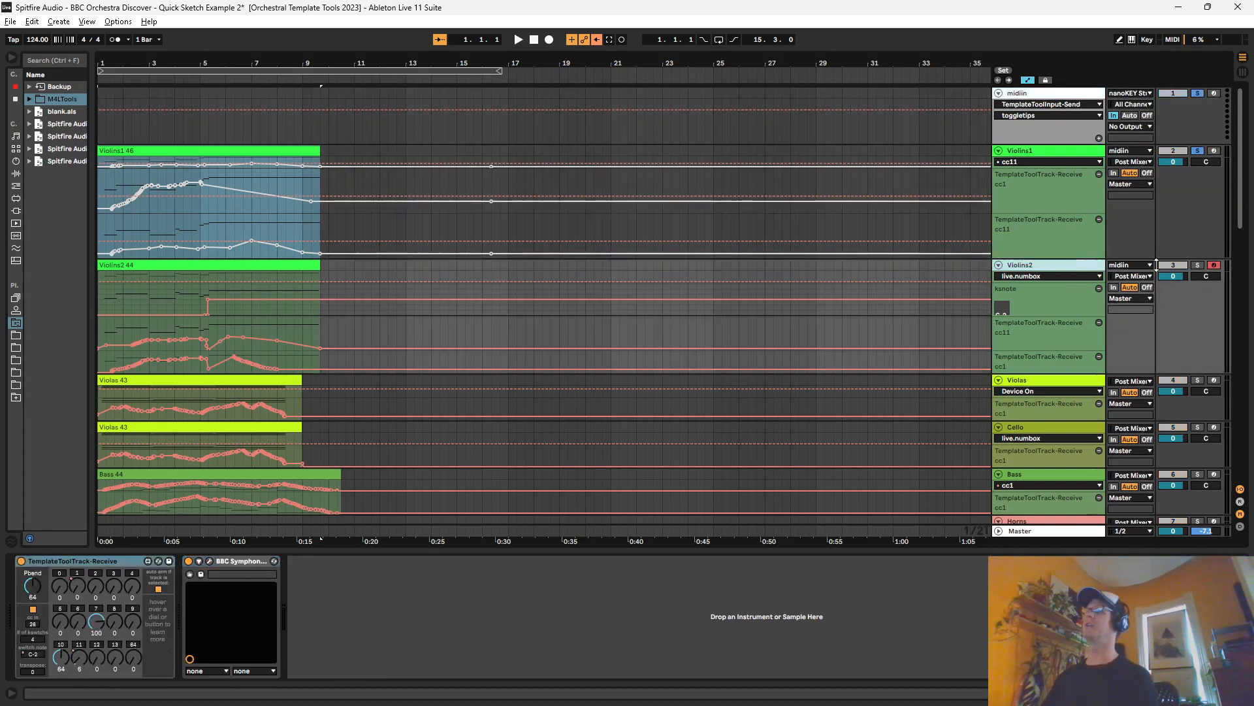
pyautogui.click(1066, 382)
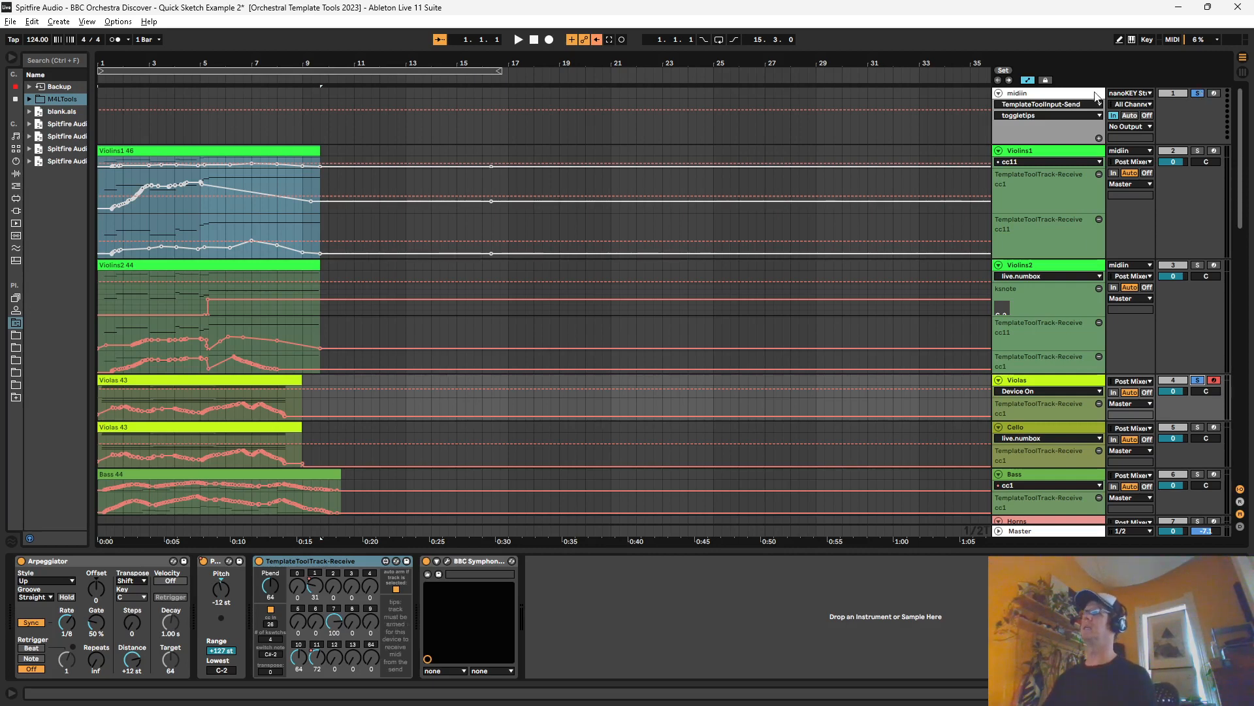
pyautogui.click(1199, 93)
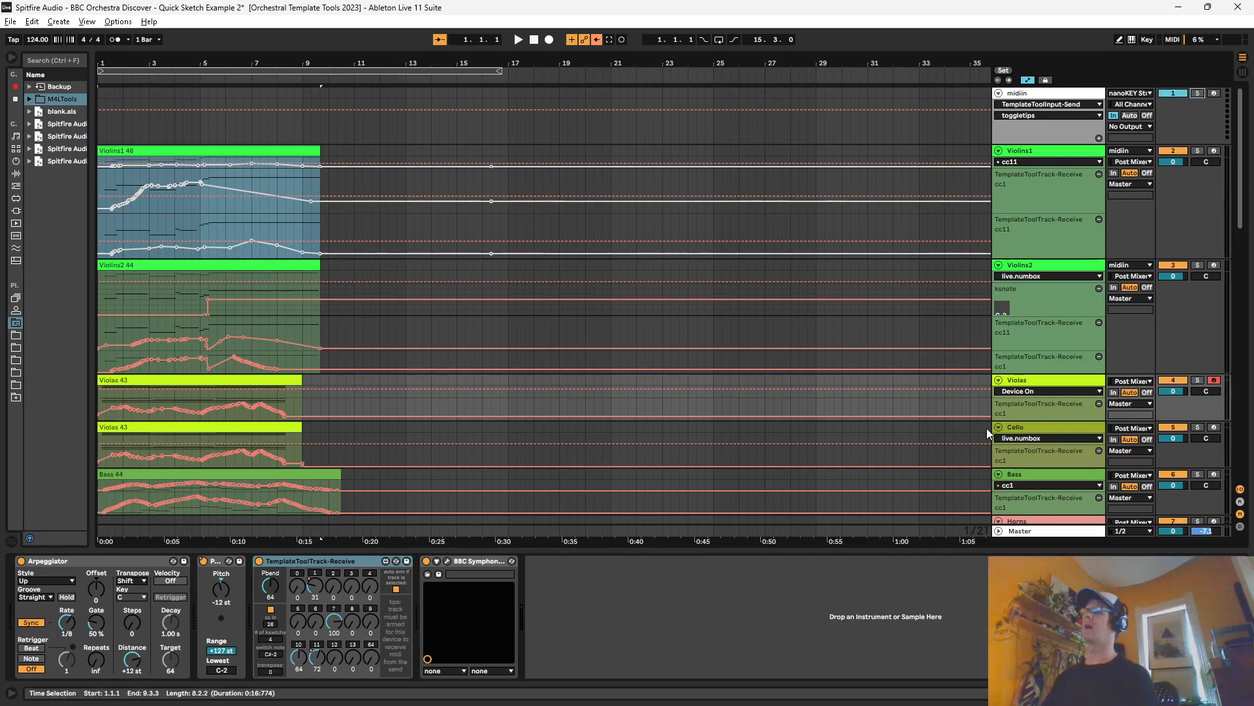
pyautogui.click(1027, 378)
pyautogui.click(1035, 153)
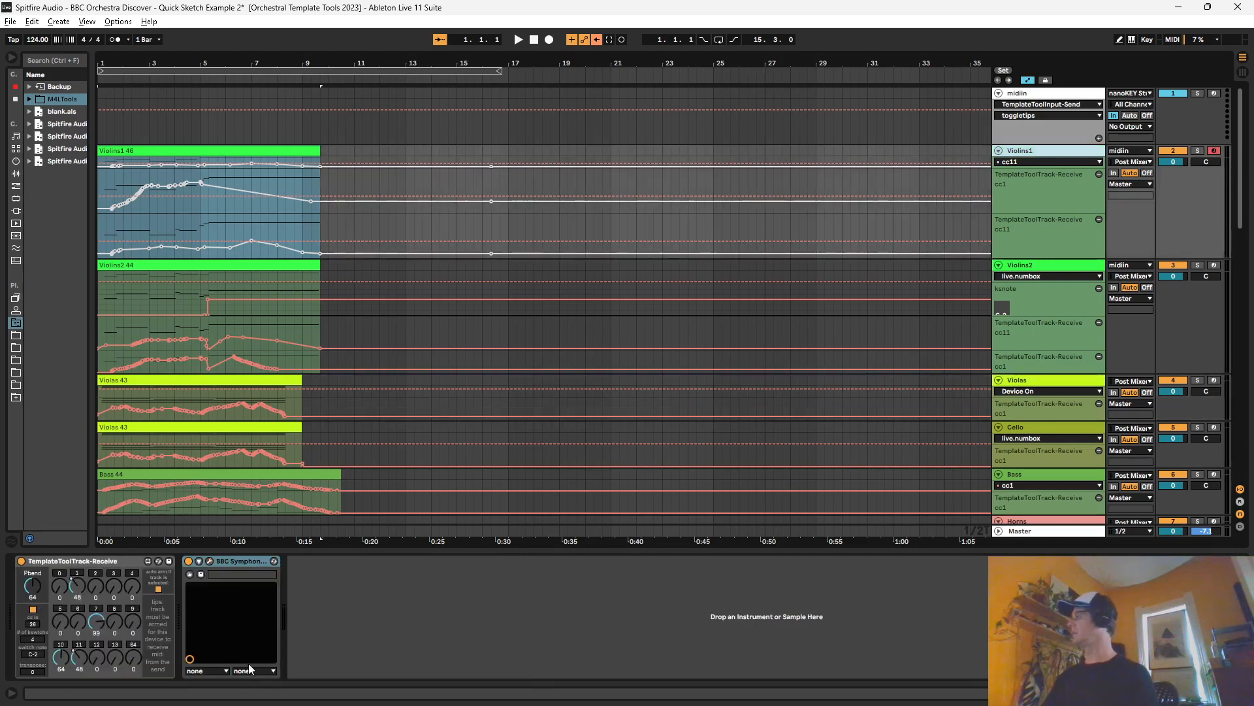
# Step: Set the third conversion slot of midiin's TemplateTool-ConvertCCs to convert from CC 26 to CC 26
pyautogui.click(20, 614)
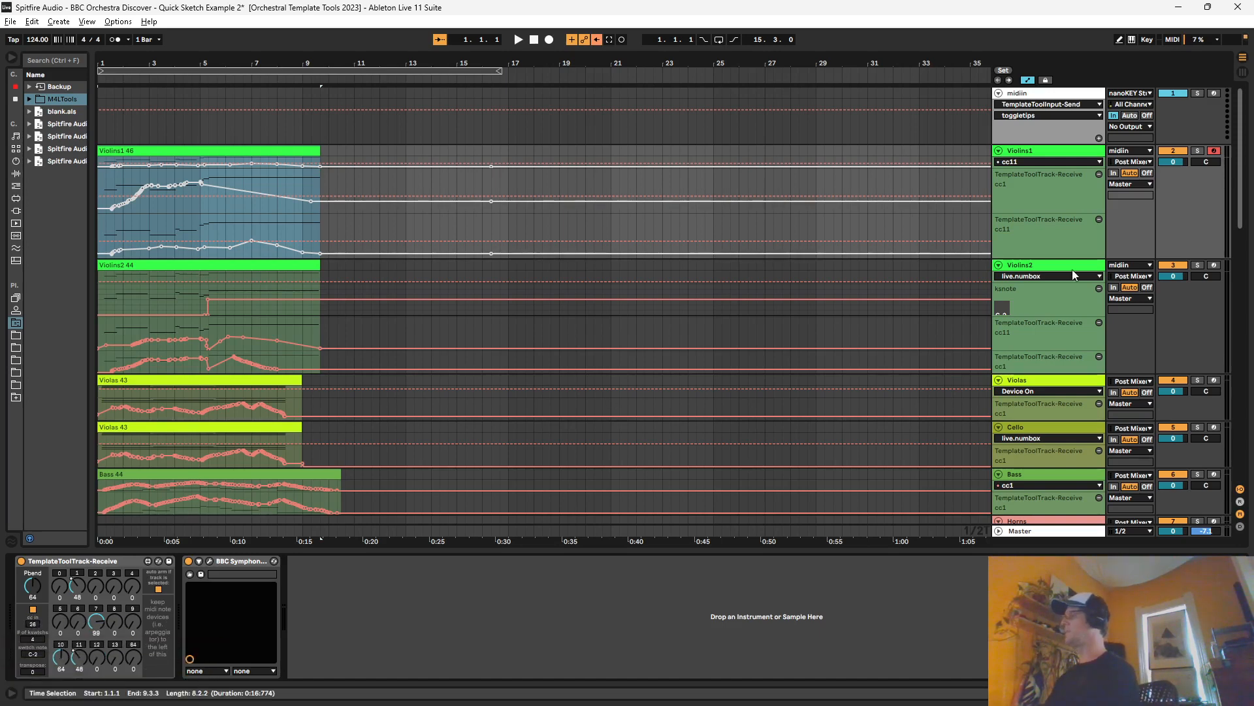
pyautogui.click(1075, 153)
pyautogui.click(1061, 132)
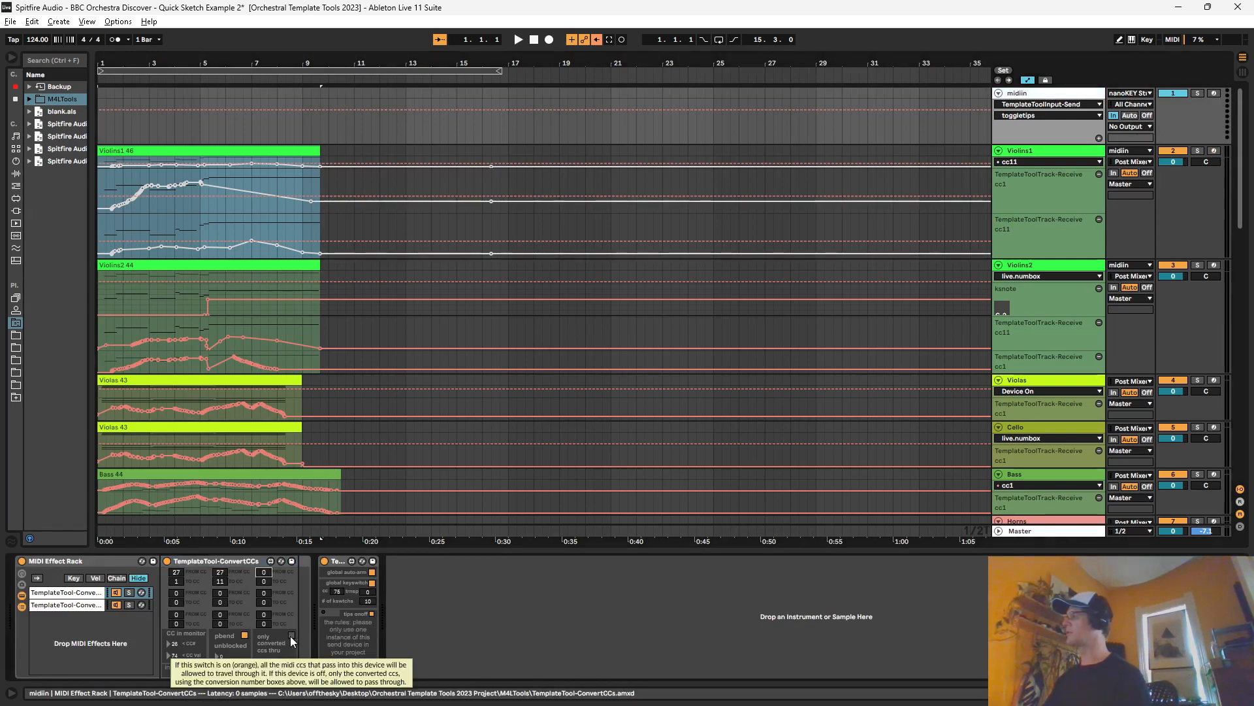
pyautogui.write('26')
pyautogui.click(263, 581)
pyautogui.write('26')
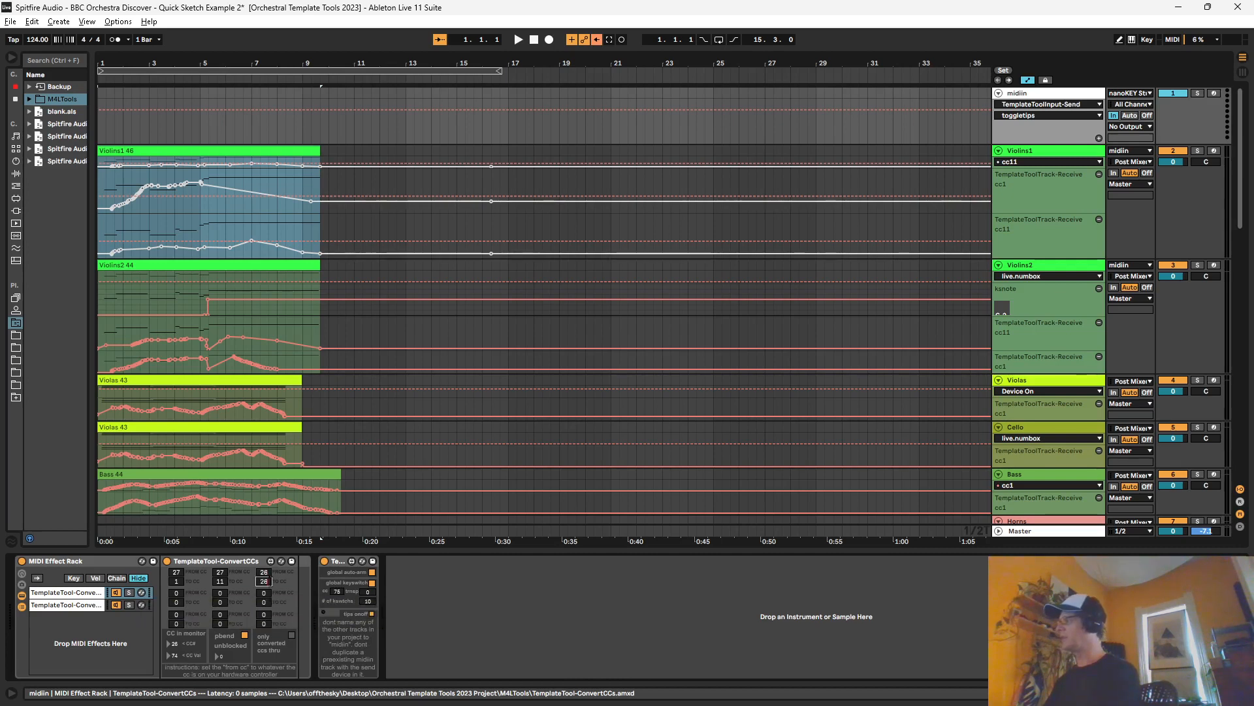
# Step: Reset both CC numbers of the third conversion slot to 0 and allow all CCs through the ConvertCCs device
pyautogui.click(264, 573)
pyautogui.write('0')
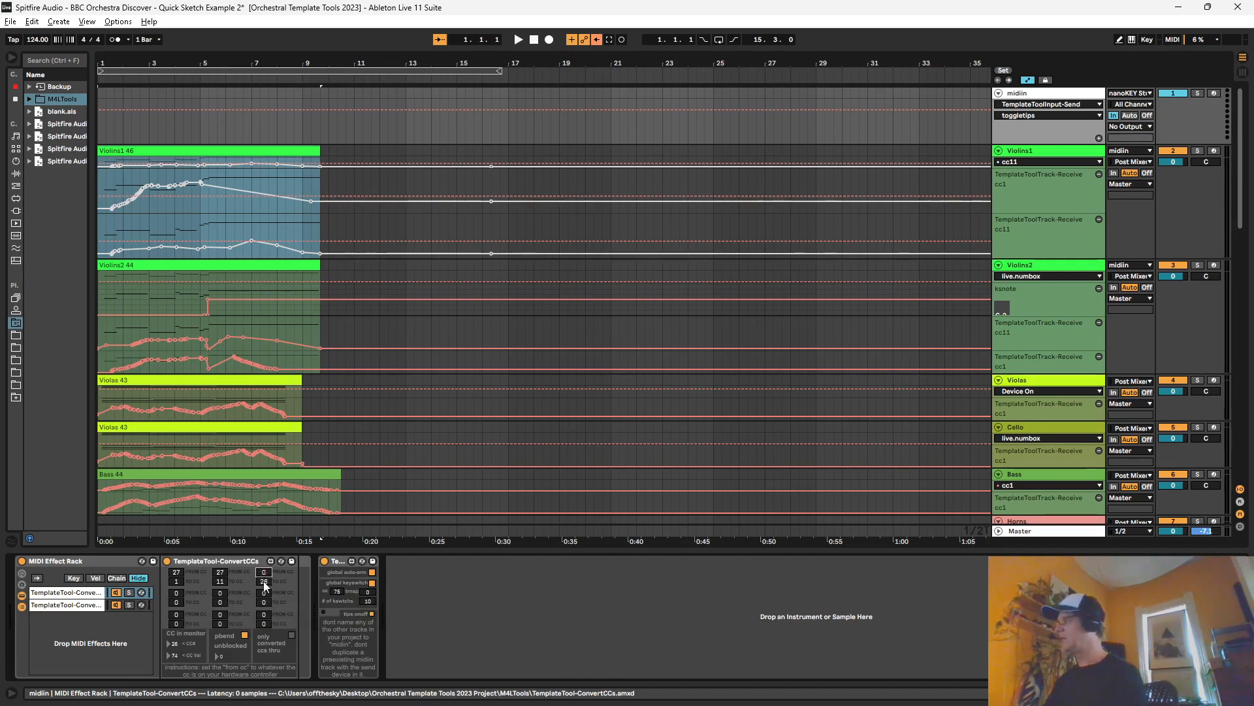
pyautogui.click(264, 582)
pyautogui.write('0')
pyautogui.click(290, 635)
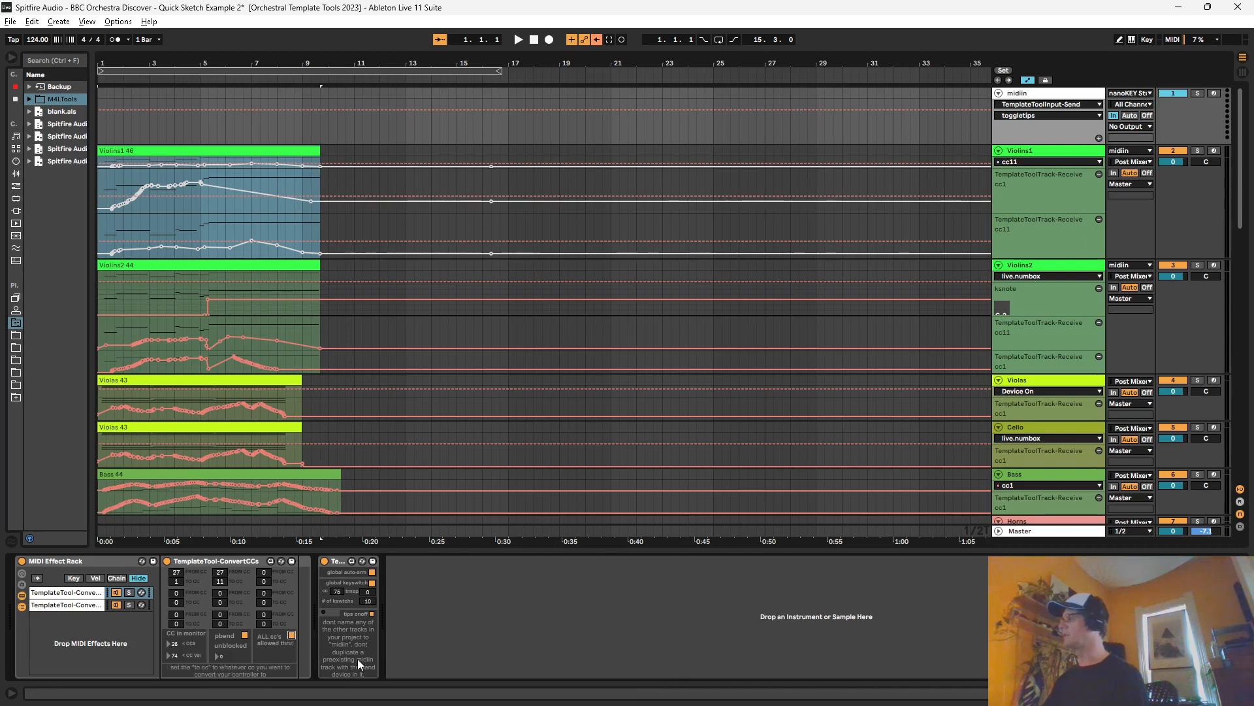
# Step: Examine the Violins1 keyswitch response in the BBC Symphony Orchestra window, close it, and inspect the ksnote automation
pyautogui.click(1032, 153)
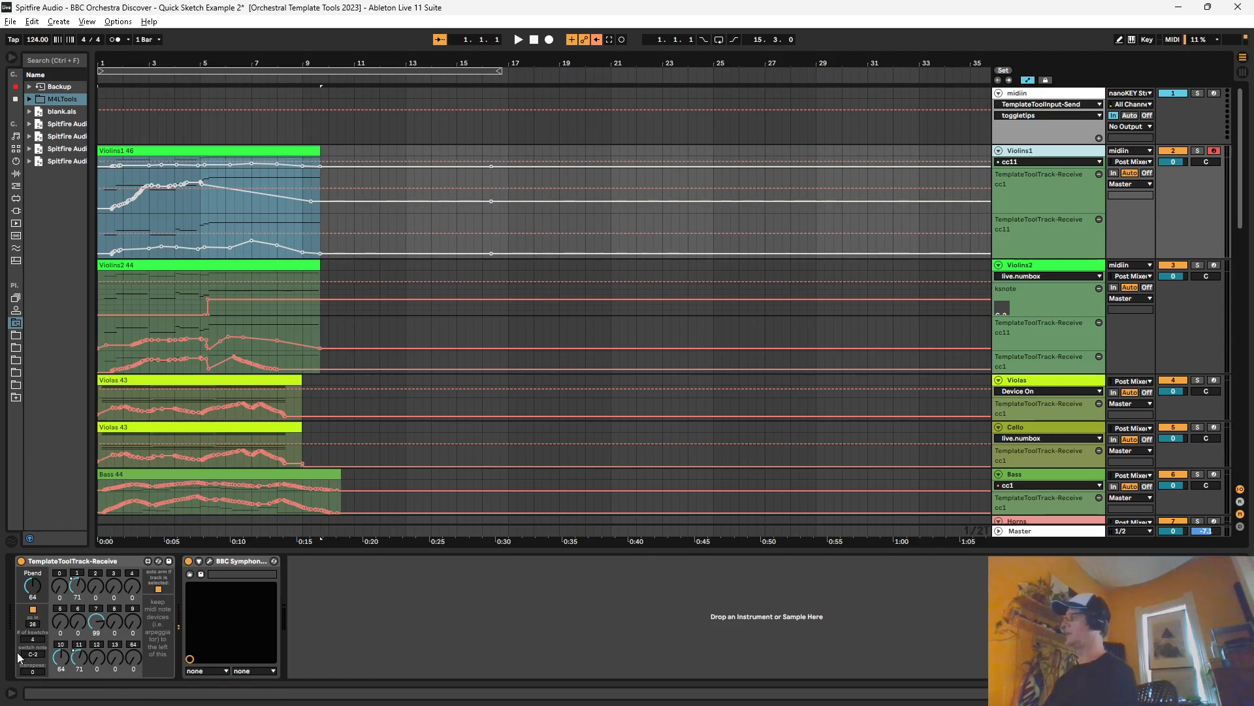
pyautogui.click(210, 562)
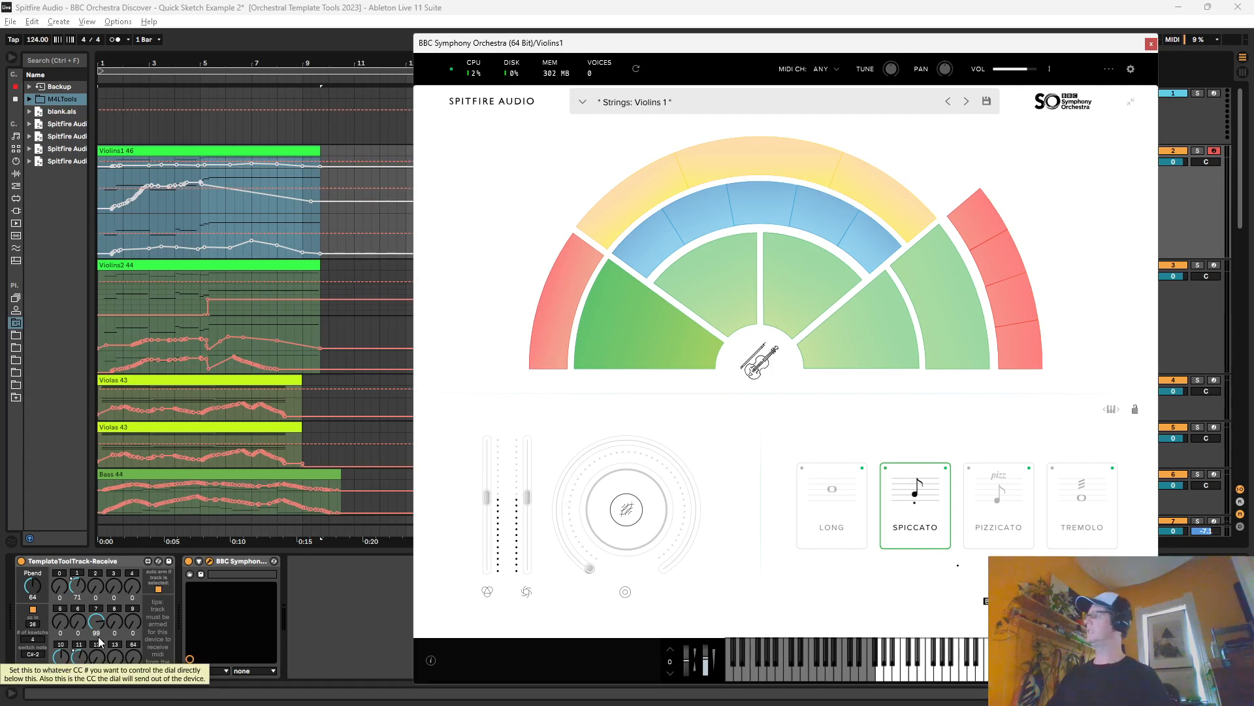
pyautogui.click(1150, 44)
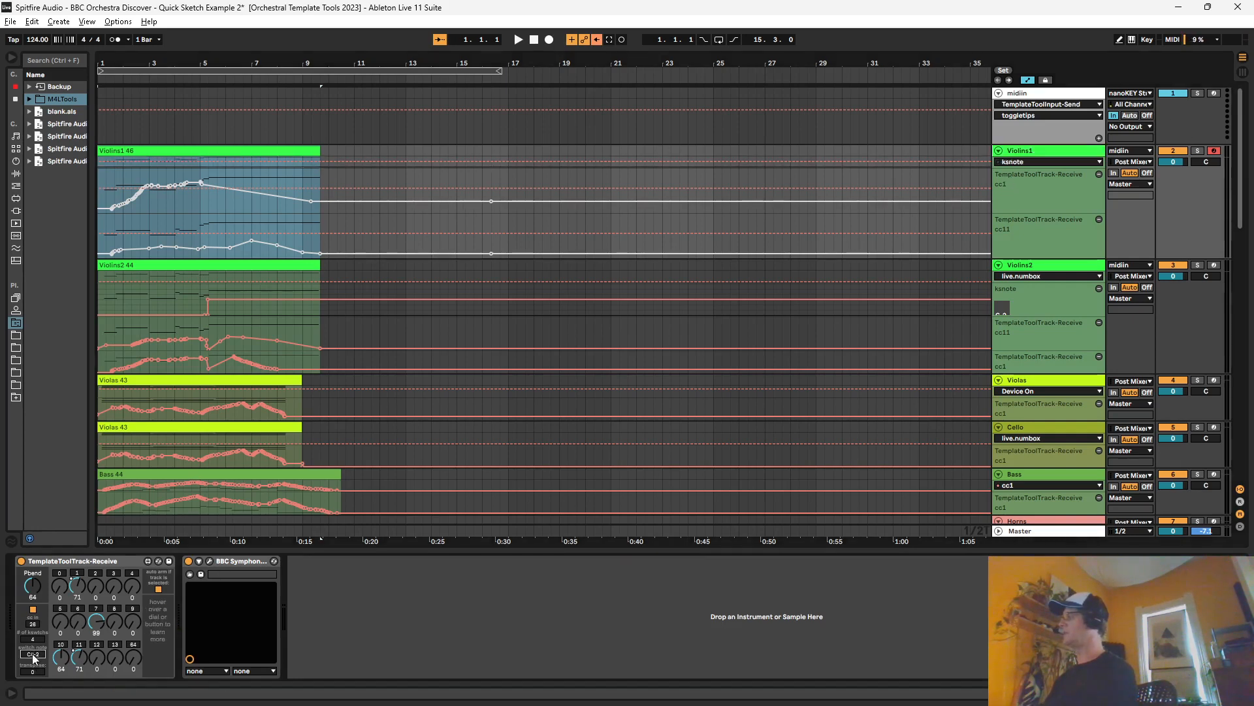
pyautogui.scroll(-1, 348, 264)
pyautogui.scroll(1, 273, 292)
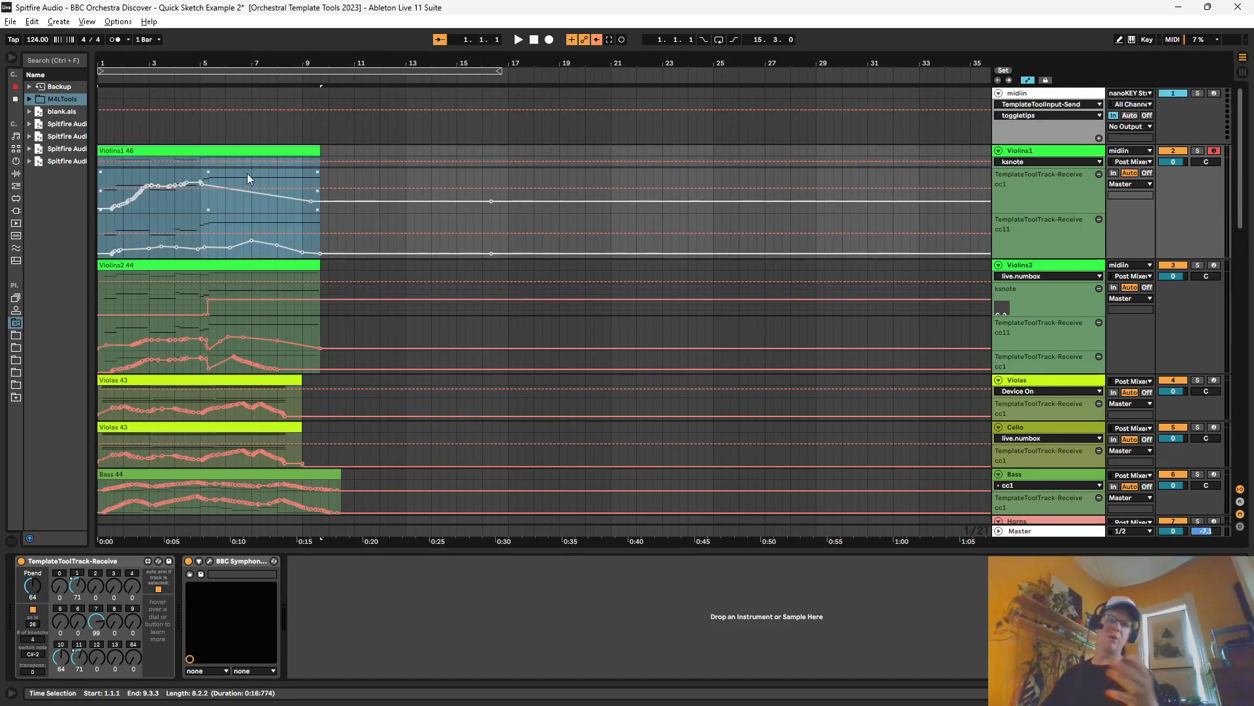
# Step: Open the Violins1 46 clip in the note editor and enlarge the editor to inspect the low keyswitch octaves
pyautogui.doubleClick(175, 164)
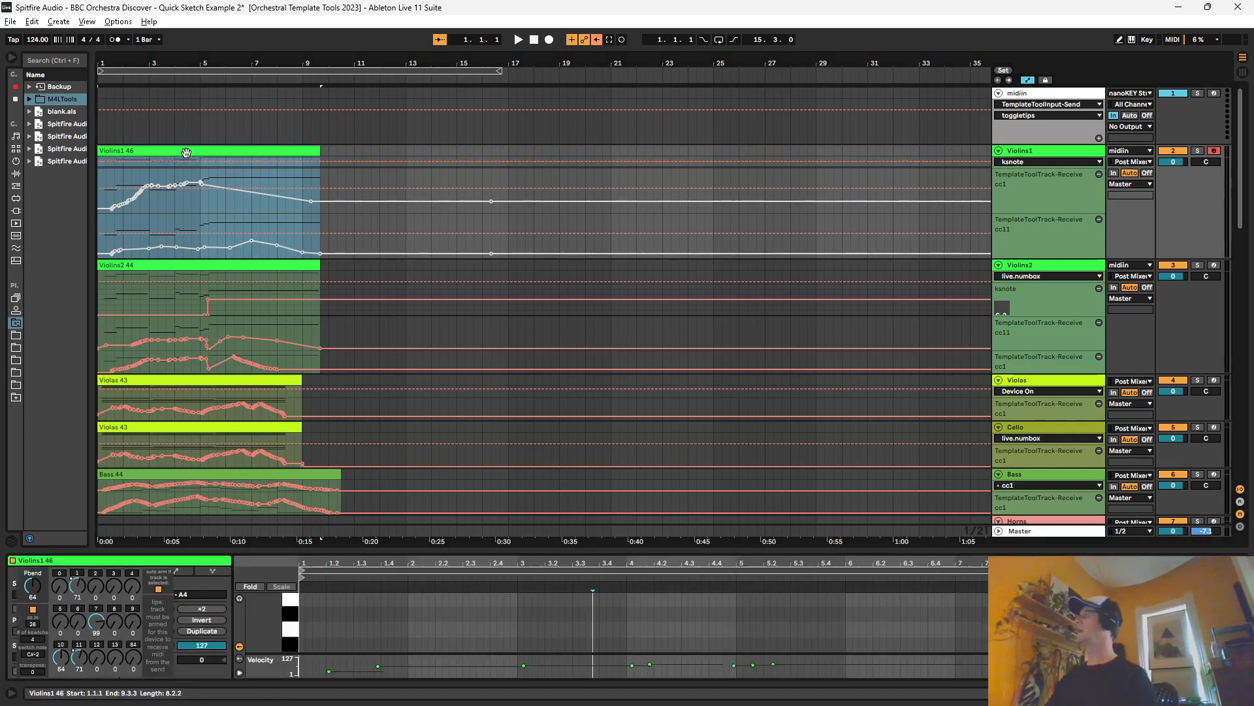
pyautogui.scroll(-6, 473, 633)
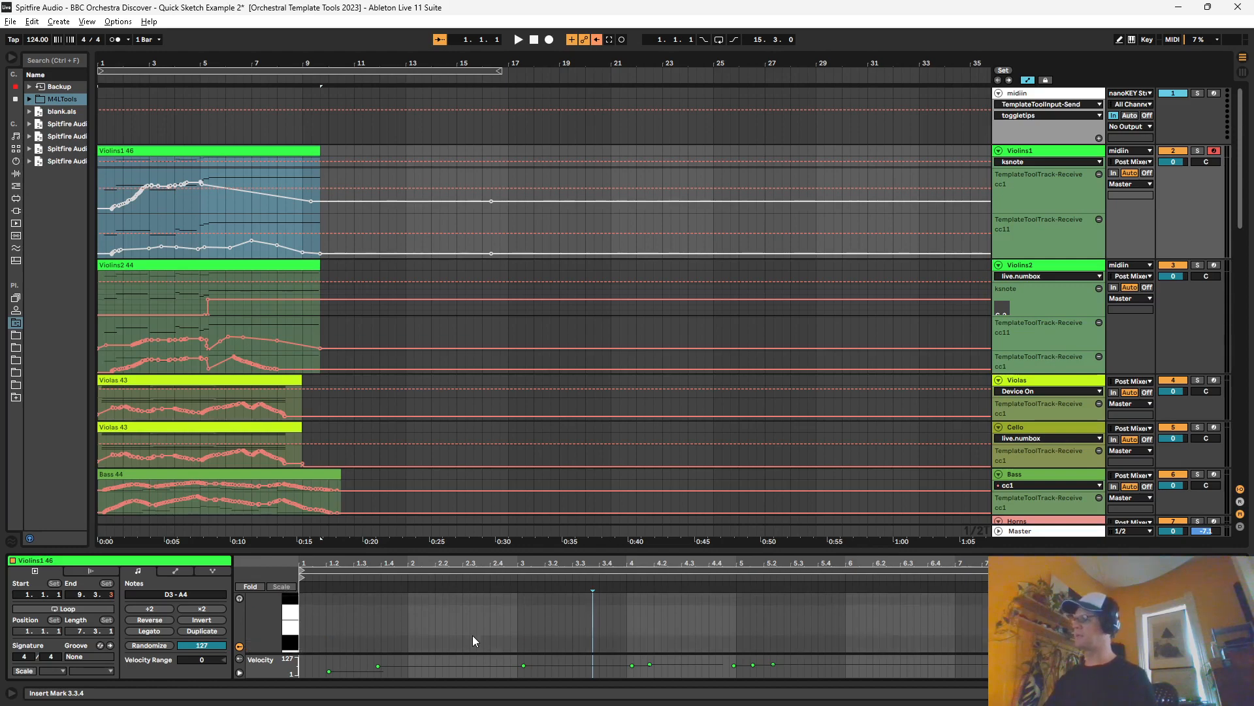
pyautogui.moveTo(414, 554); pyautogui.dragTo(414, 168)
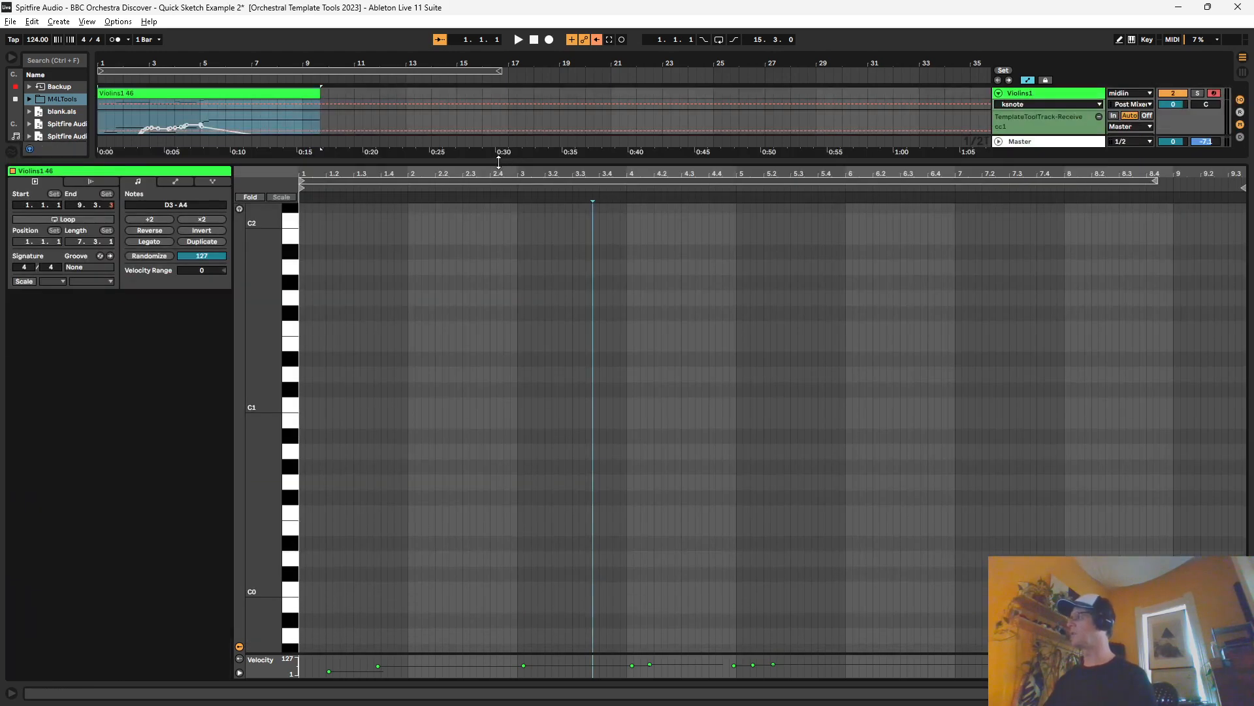
pyautogui.scroll(-2, 414, 554)
pyautogui.scroll(-2, 392, 575)
# Step: Draw short keyswitch notes around C0 in the Violins1 46 clip, then remove them again
pyautogui.doubleClick(377, 476)
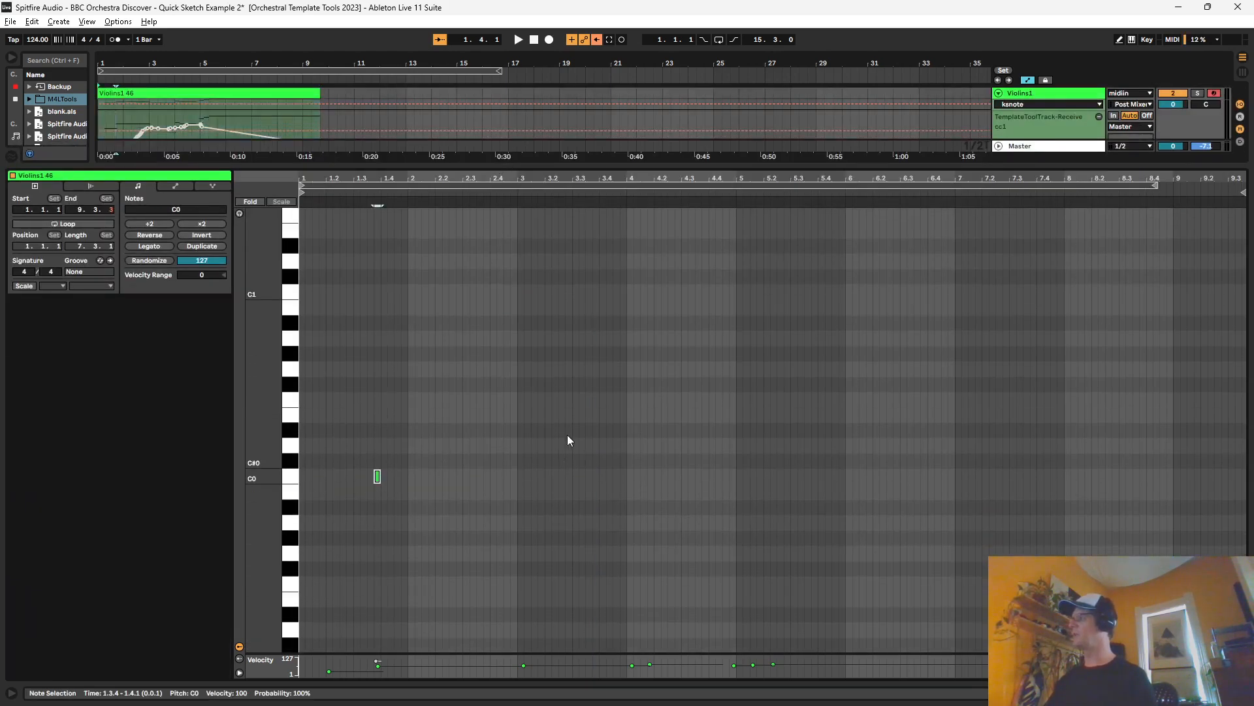
pyautogui.click(777, 461)
pyautogui.doubleClick(848, 461)
pyautogui.moveTo(874, 446); pyautogui.dragTo(300, 504)
pyautogui.click(438, 481)
# Step: Shrink the clip editor back to a small strip and re-enable the overridden automation in the arrangement
pyautogui.moveTo(318, 169); pyautogui.dragTo(319, 563)
pyautogui.moveTo(104, 61); pyautogui.dragTo(103, 99)
pyautogui.scroll(1, 242, 167)
pyautogui.scroll(-2, 269, 435)
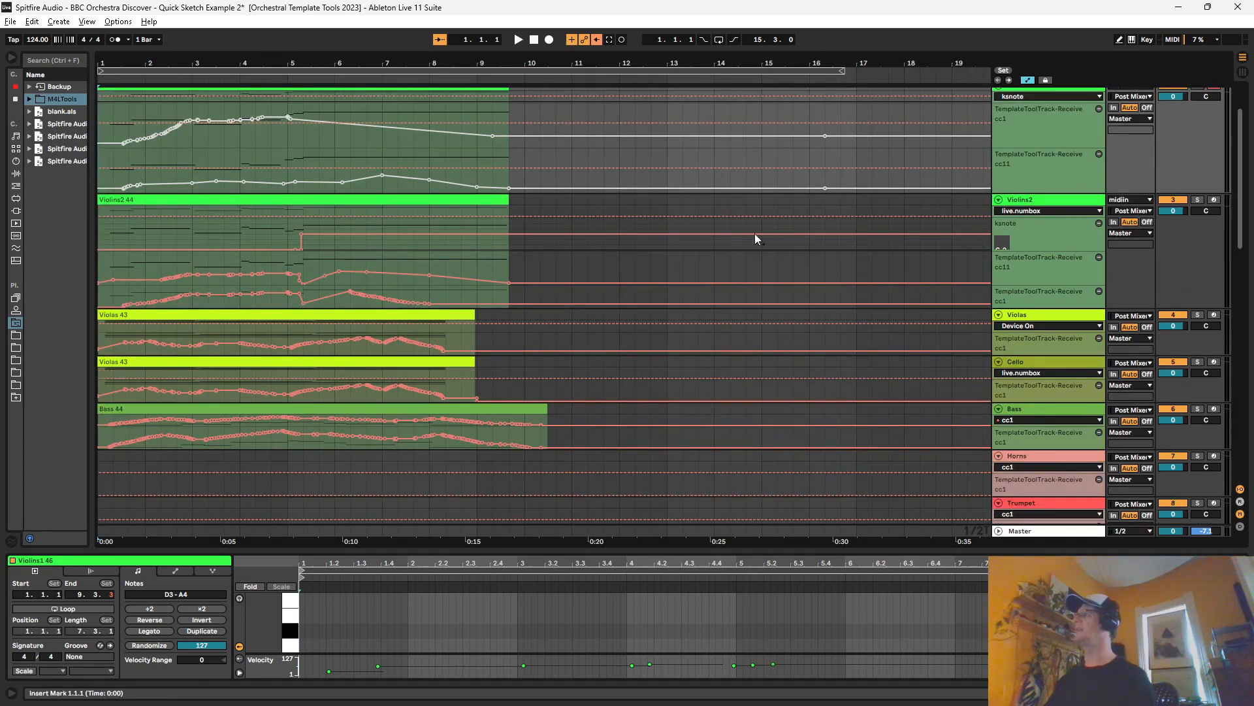
pyautogui.click(586, 40)
pyautogui.scroll(2, 621, 112)
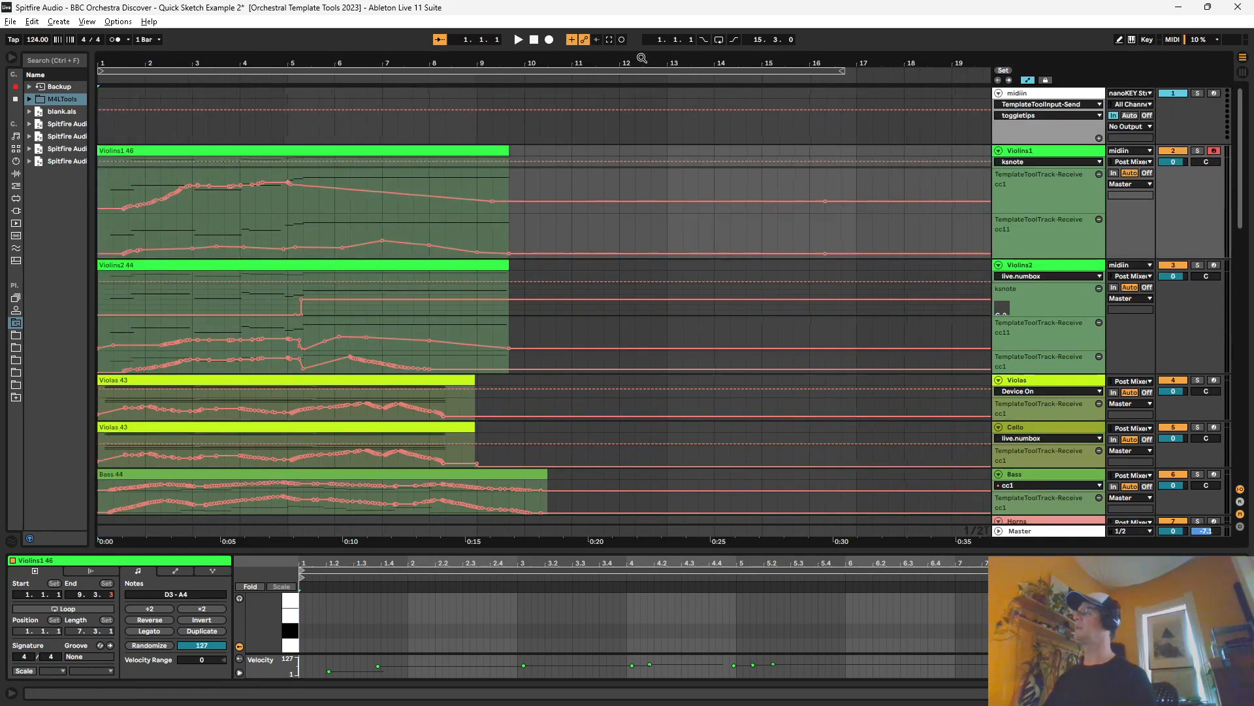
# Step: Record a clip of D3 notes with rising CC automation on Violins1 from 17.1.1, about three bars long, and select the track
pyautogui.moveTo(642, 58); pyautogui.dragTo(643, 33)
pyautogui.click(548, 148)
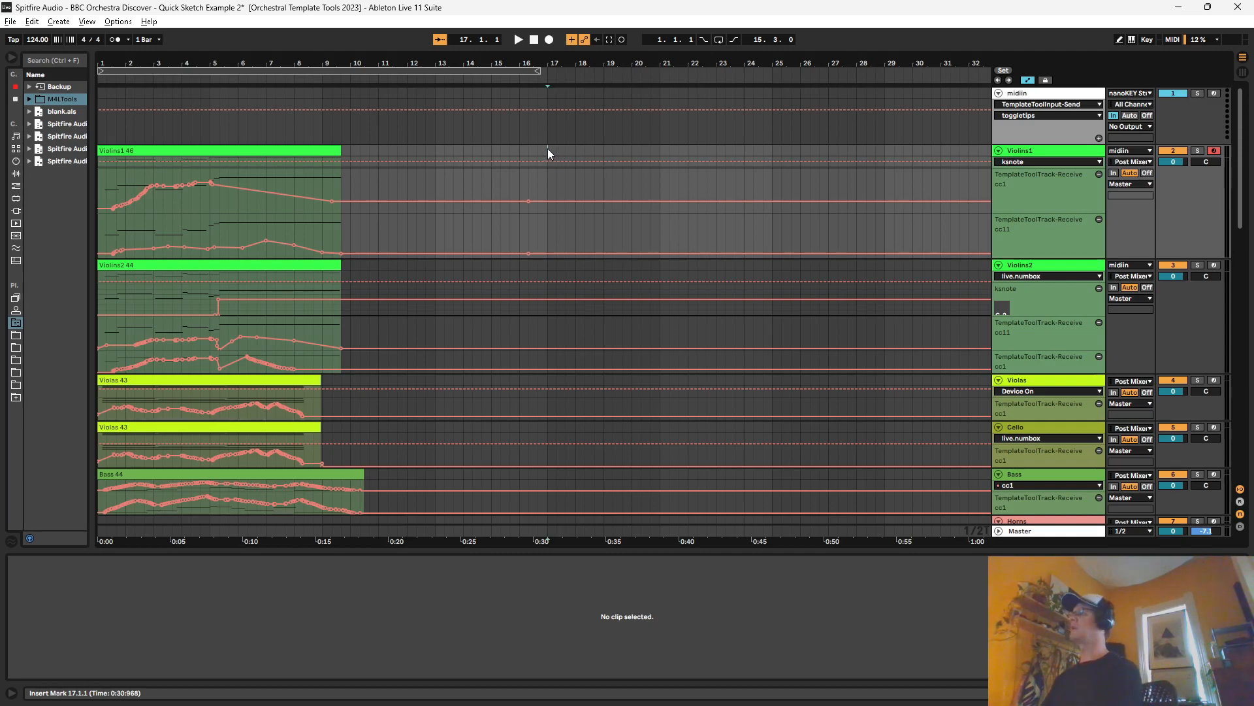
pyautogui.click(520, 41)
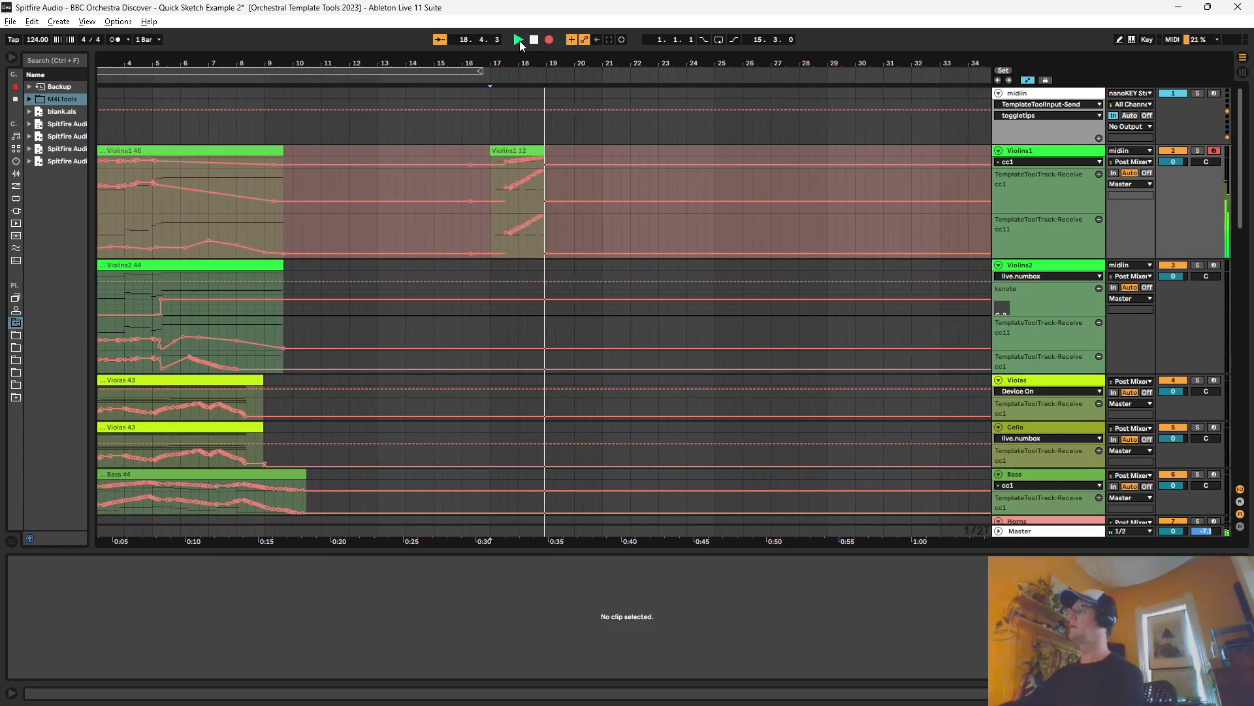
pyautogui.click(548, 40)
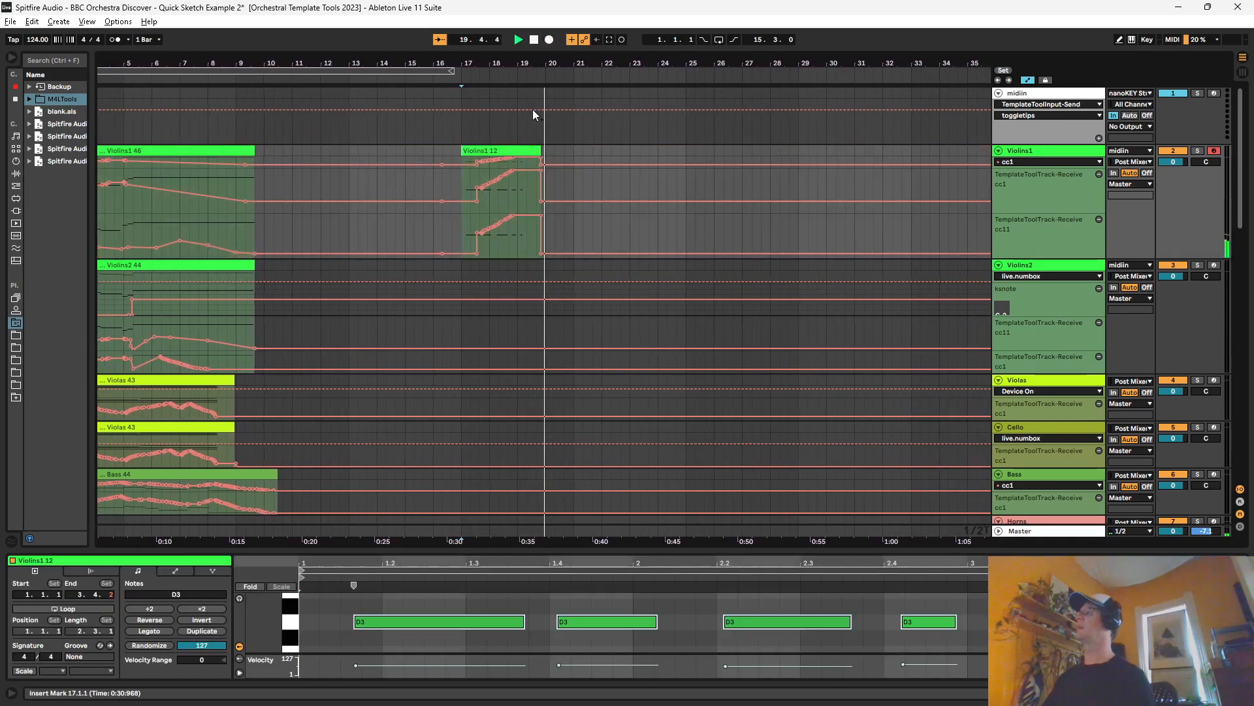
pyautogui.press('space')
pyautogui.press('+')
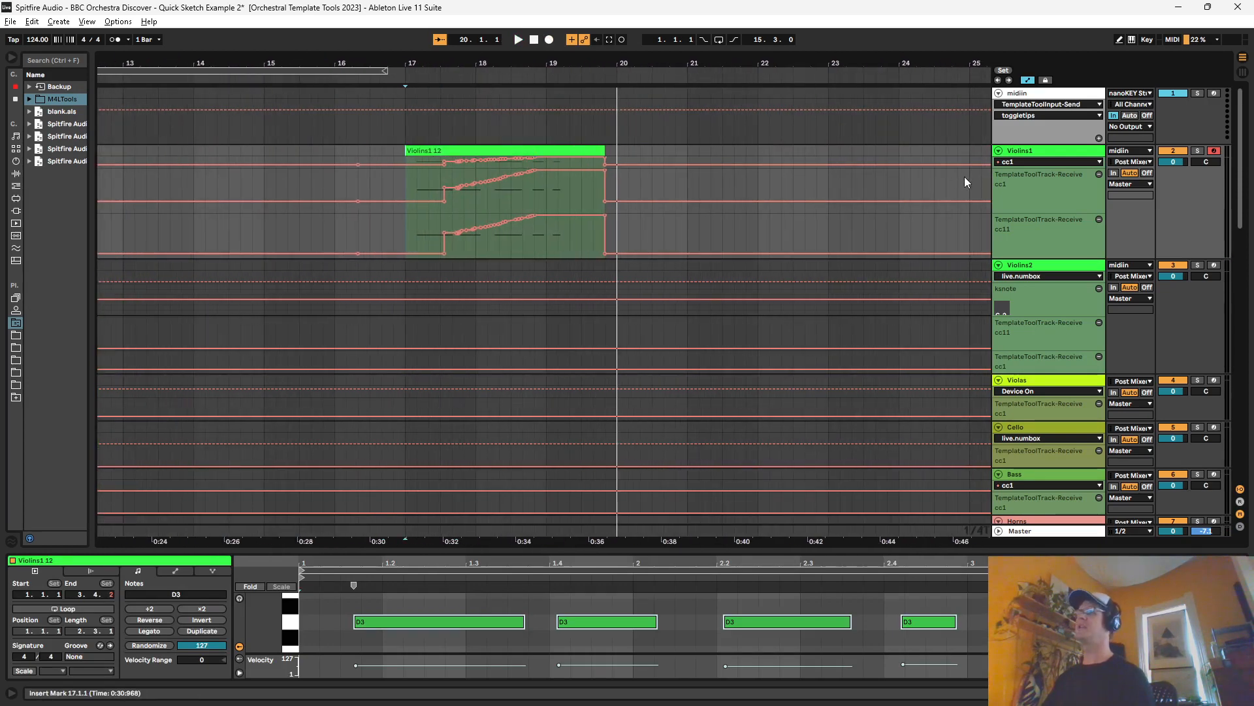
pyautogui.click(1020, 156)
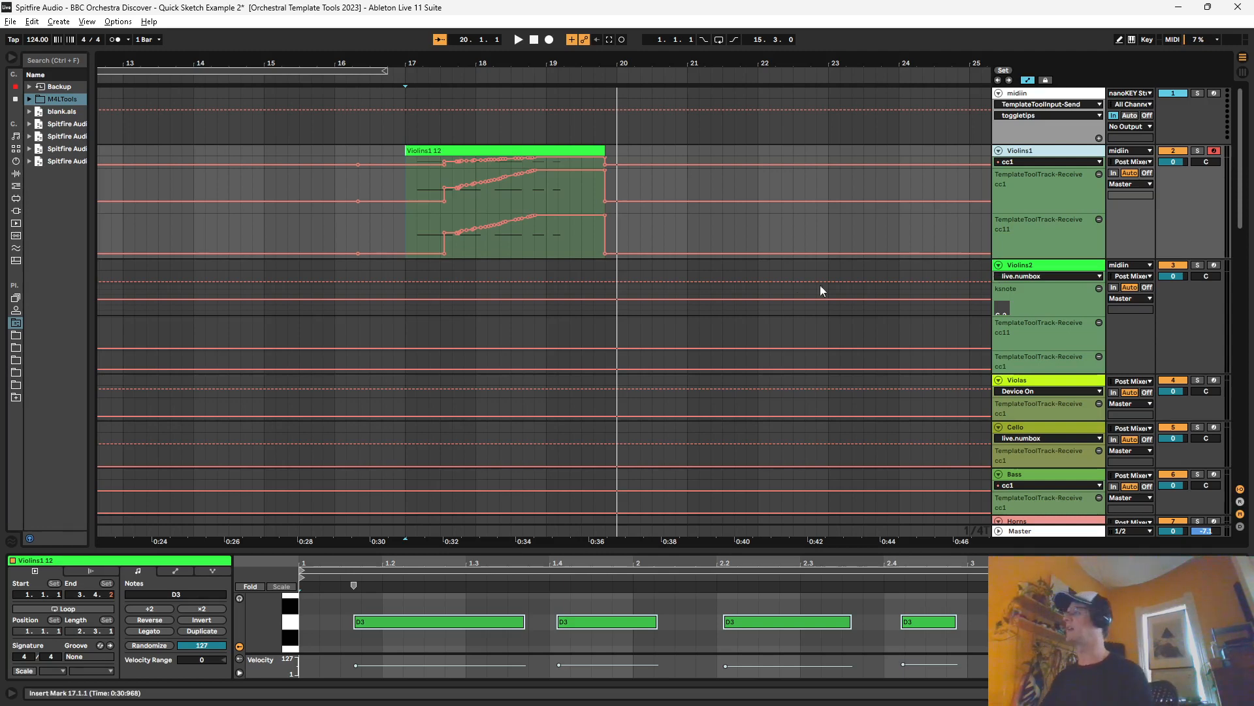
# Step: Enlarge the cc11 lane of Violins1 and remove the cc1 automation point at the start of the ramp
pyautogui.moveTo(1021, 256); pyautogui.dragTo(1021, 290)
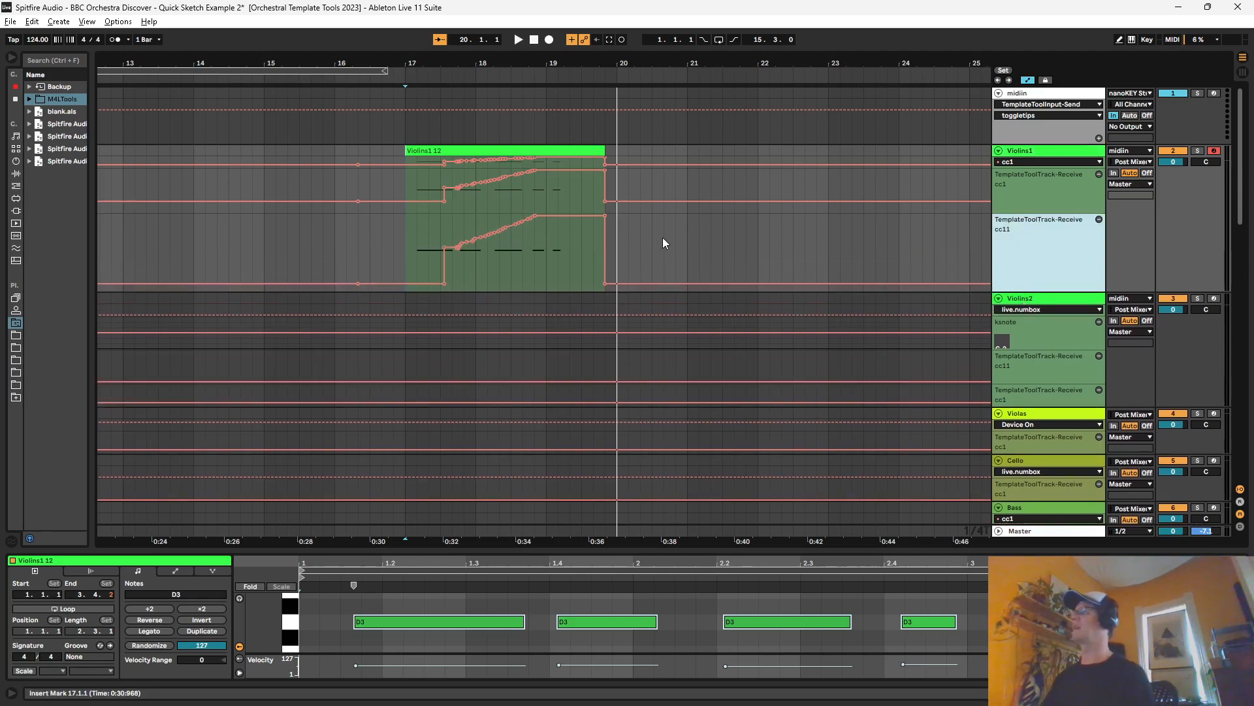
pyautogui.click(448, 162)
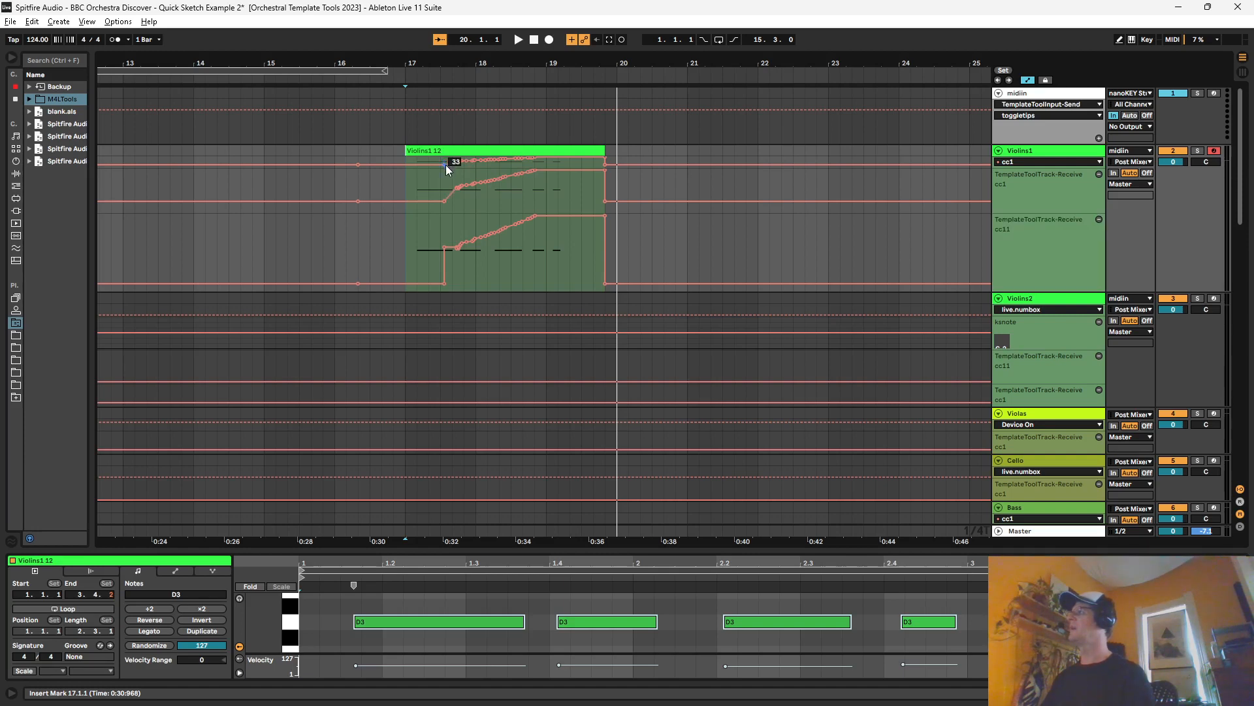
# Step: Record new CC automation over the Violins1 12 clip from 17.3.1 to about bar 19 with MIDI overdub on
pyautogui.click(437, 178)
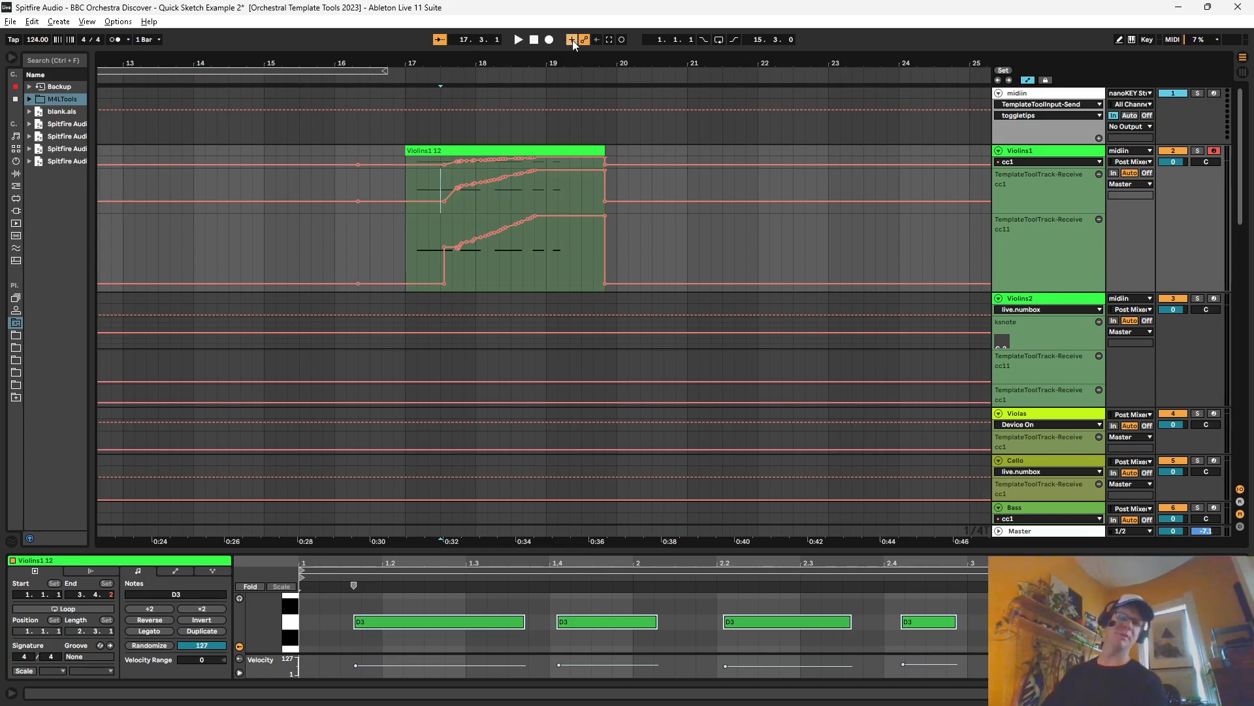
pyautogui.click(516, 40)
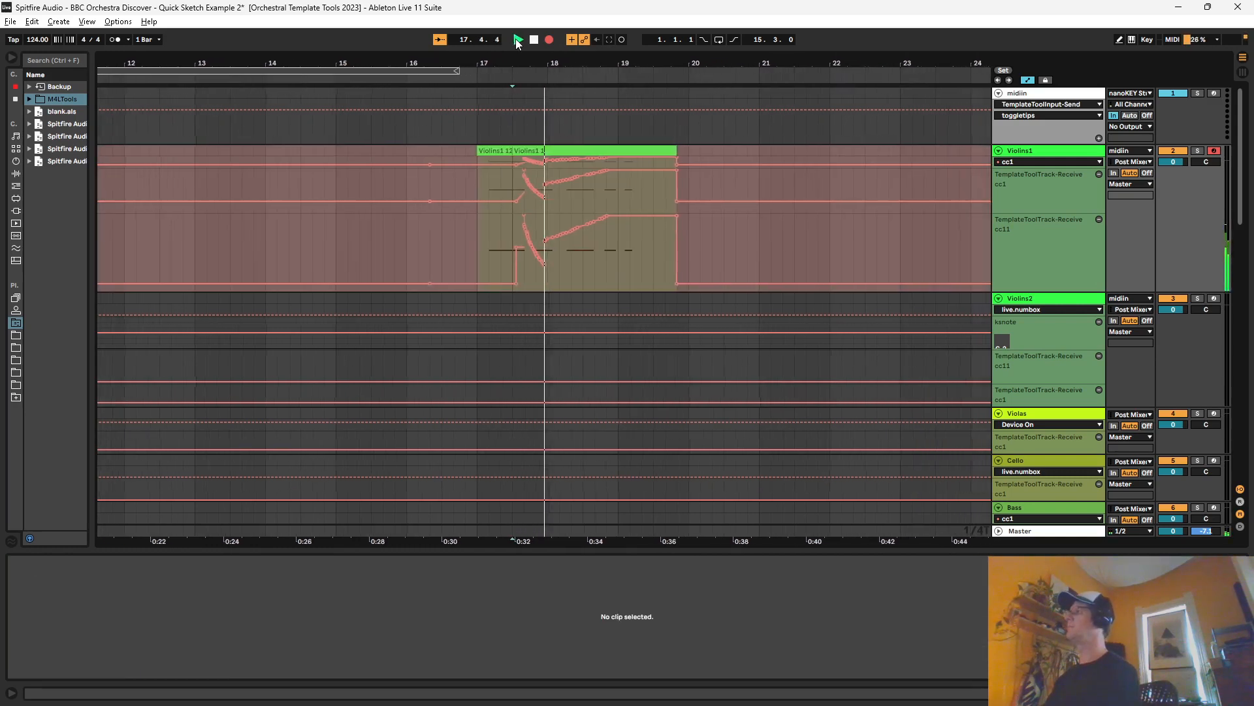
pyautogui.click(550, 43)
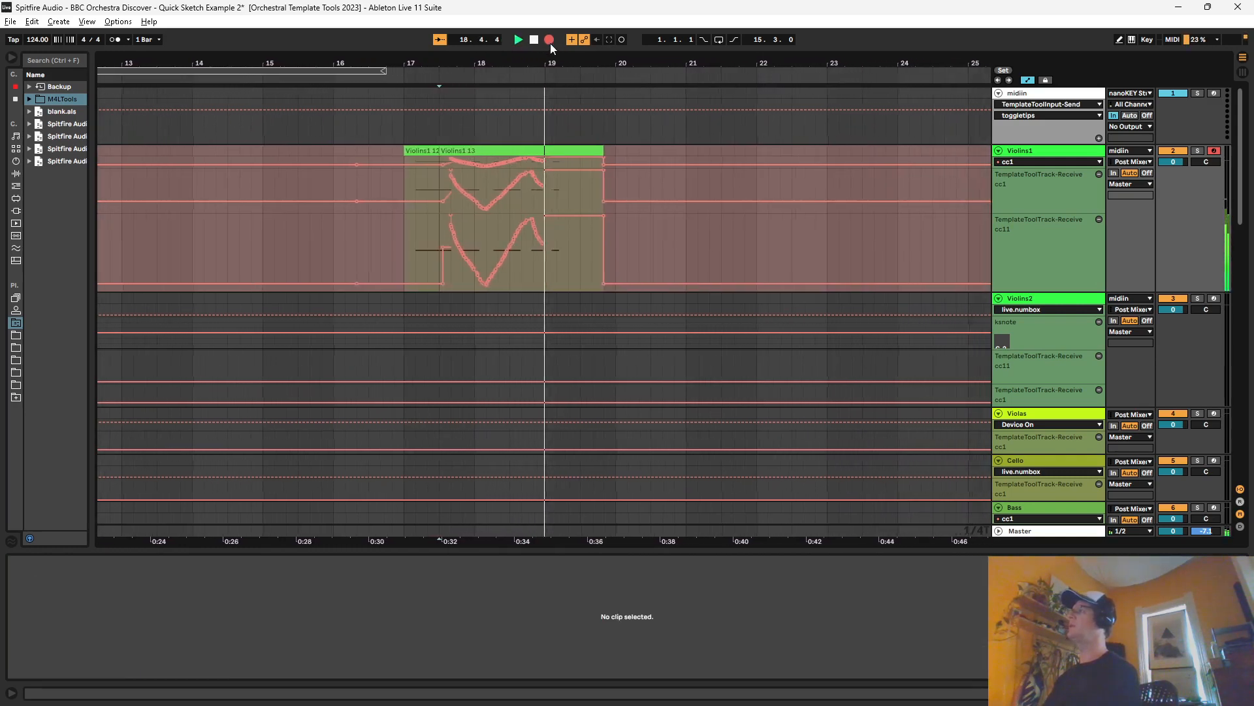
# Step: Turn off MIDI overdub, record over the Violins1 clip again from 17.3.1, and play the result back
pyautogui.click(406, 149)
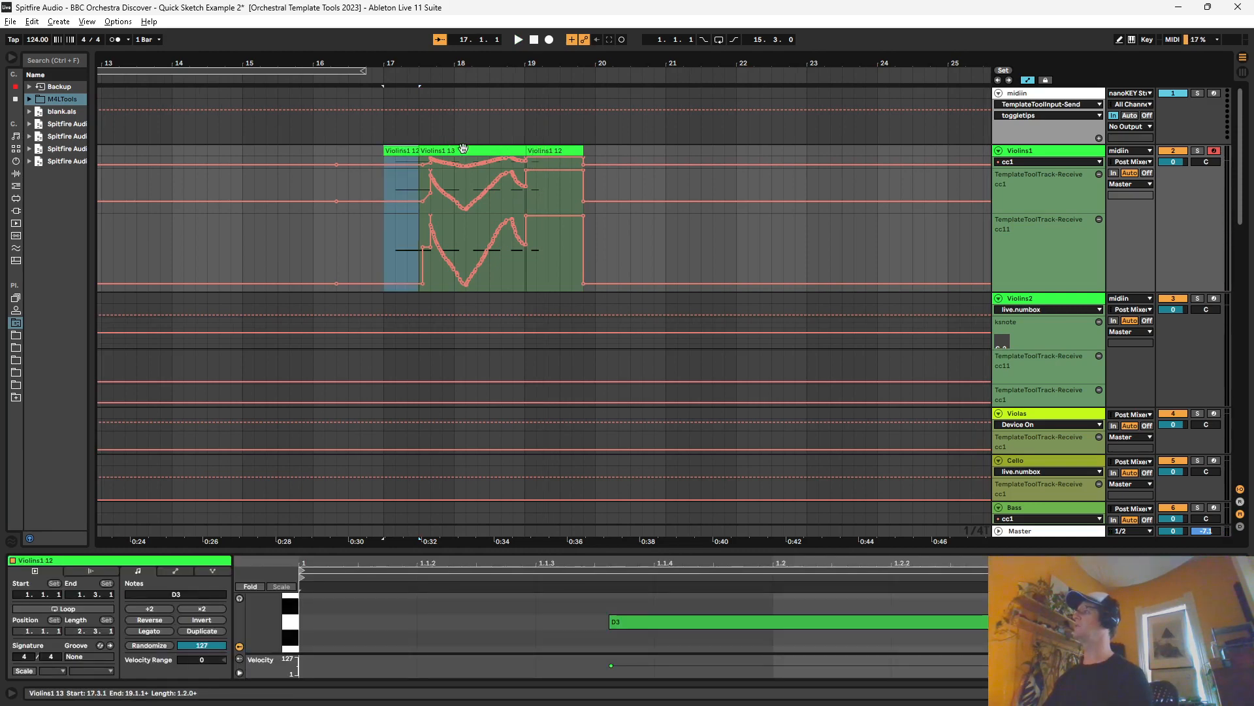
pyautogui.click(419, 180)
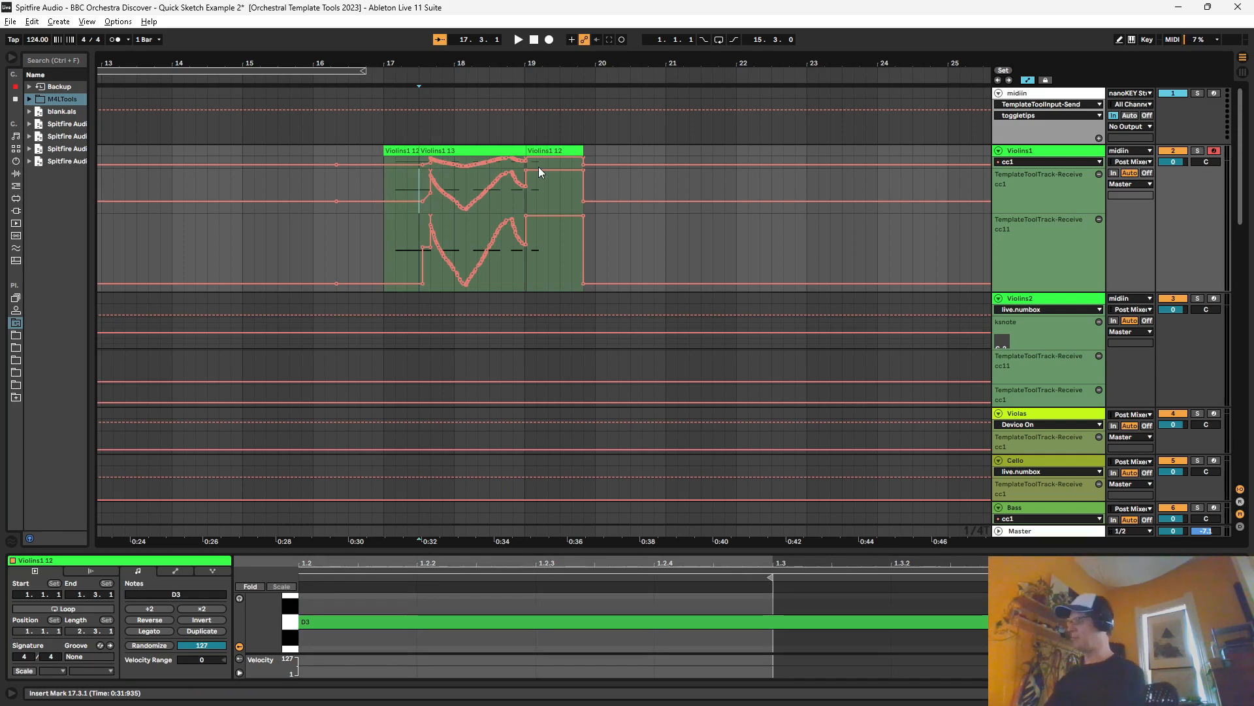
pyautogui.click(522, 41)
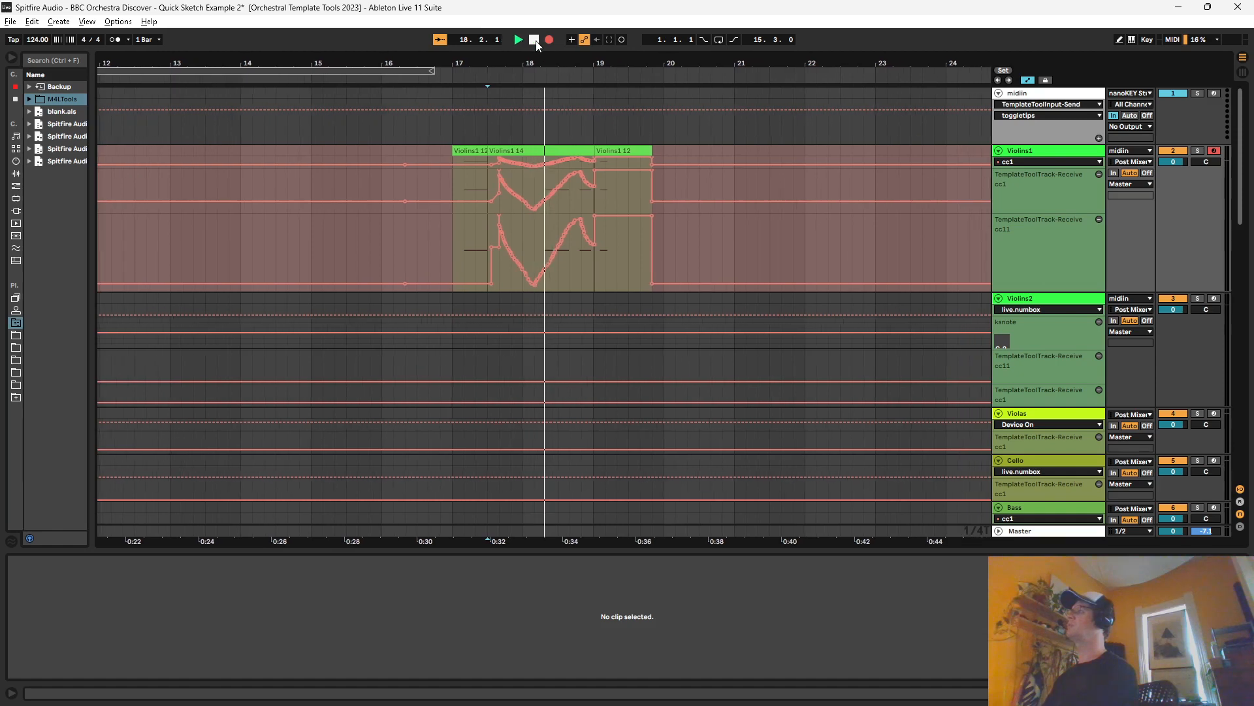
pyautogui.click(536, 43)
pyautogui.press('space')
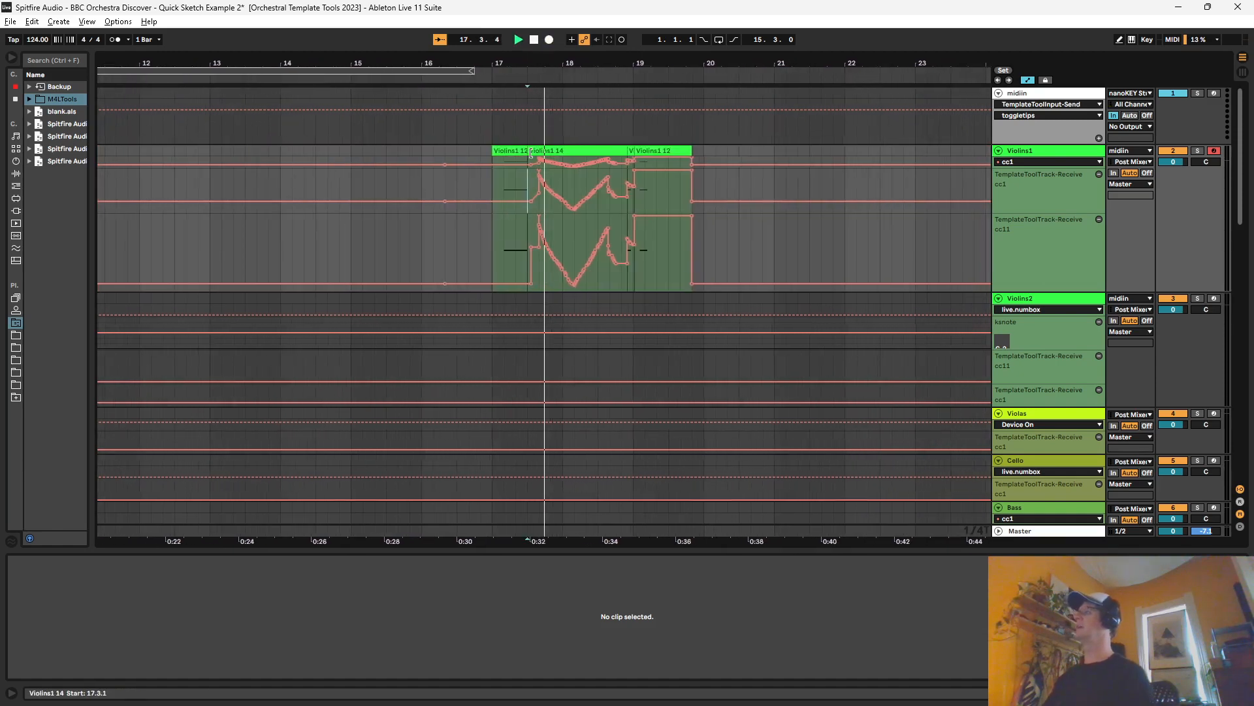
# Step: Extend the start of the last Violins1 12 clip back to 17.1.1 and turn MIDI overdub on again
pyautogui.click(536, 154)
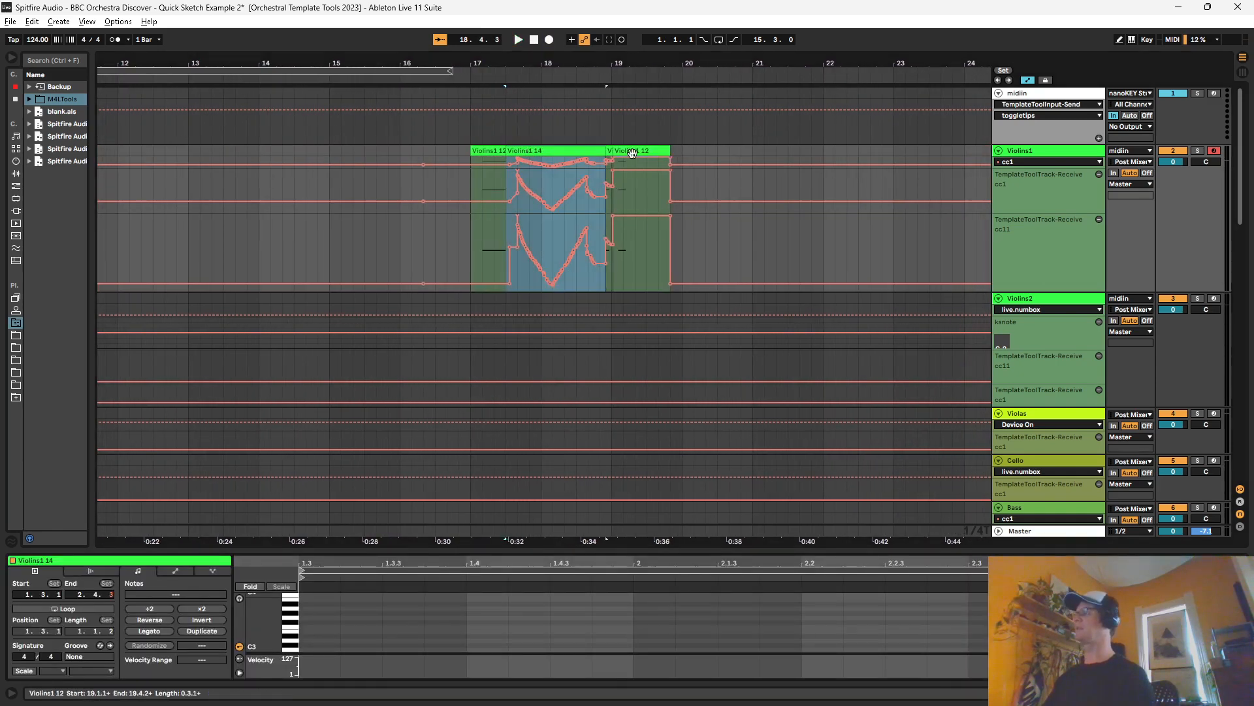
pyautogui.moveTo(615, 150); pyautogui.dragTo(471, 147)
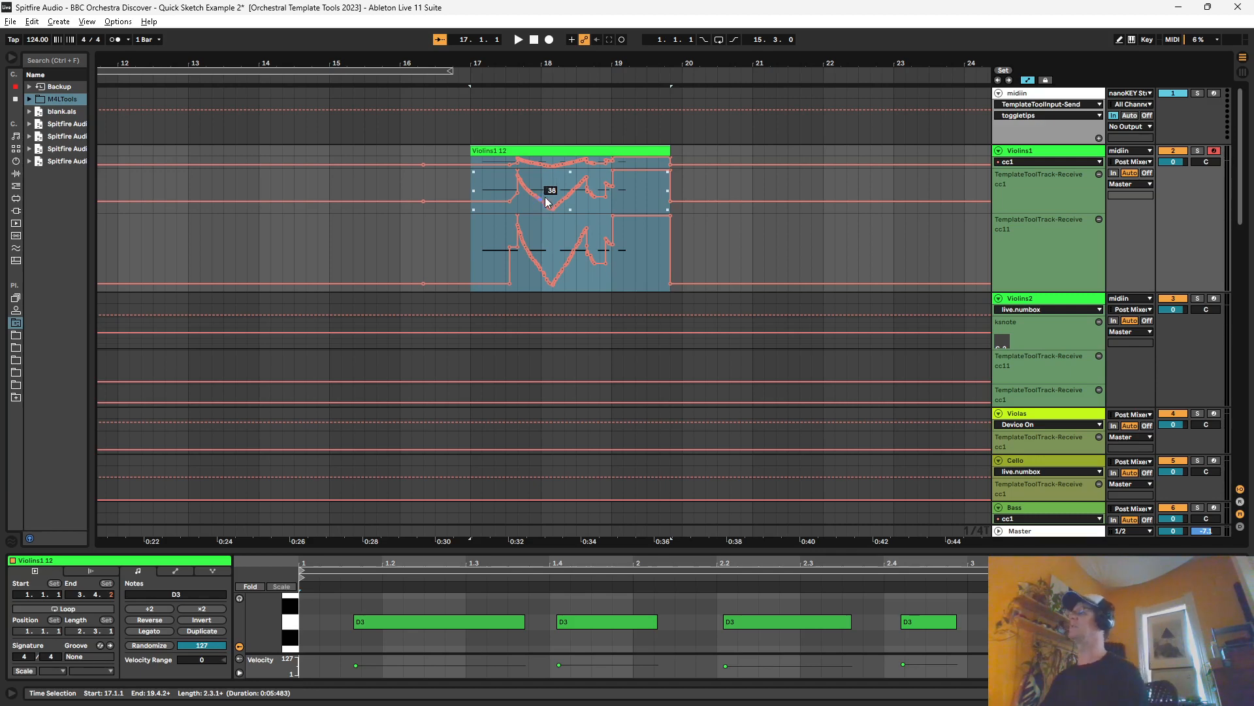
pyautogui.click(505, 182)
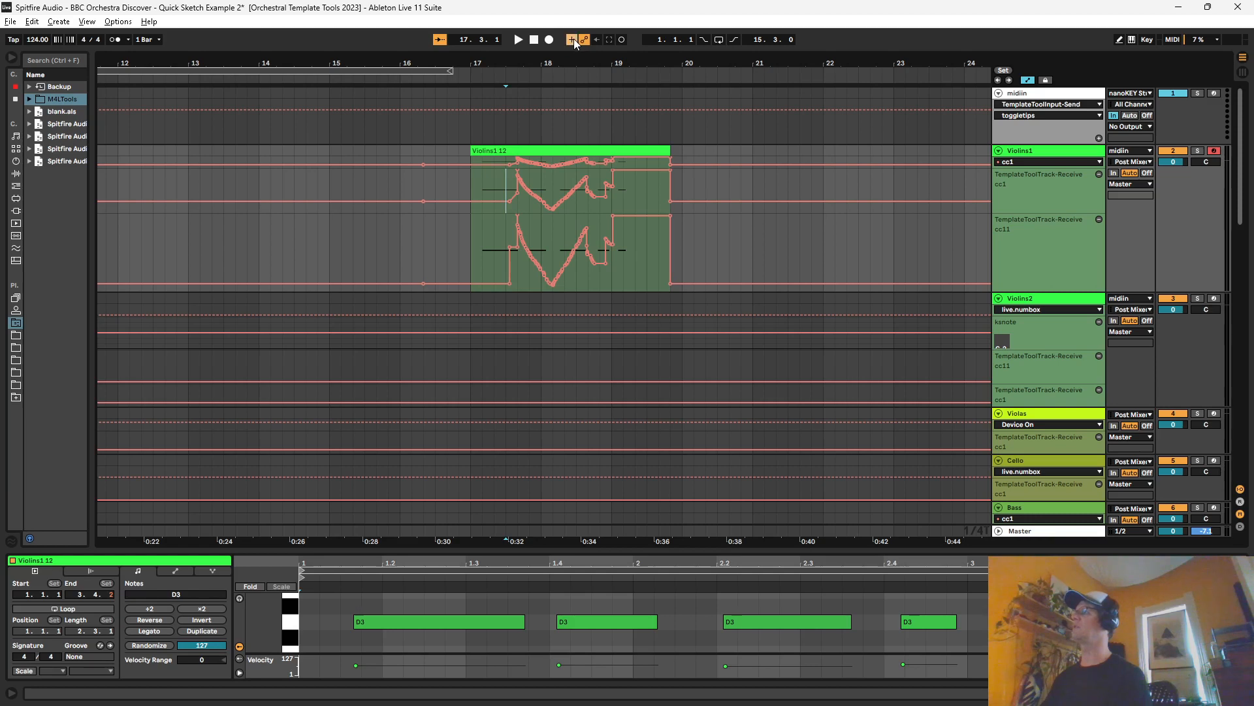
# Step: Delete the Violins1 12 clip from 17.1.1 together with its automation
pyautogui.click(524, 151)
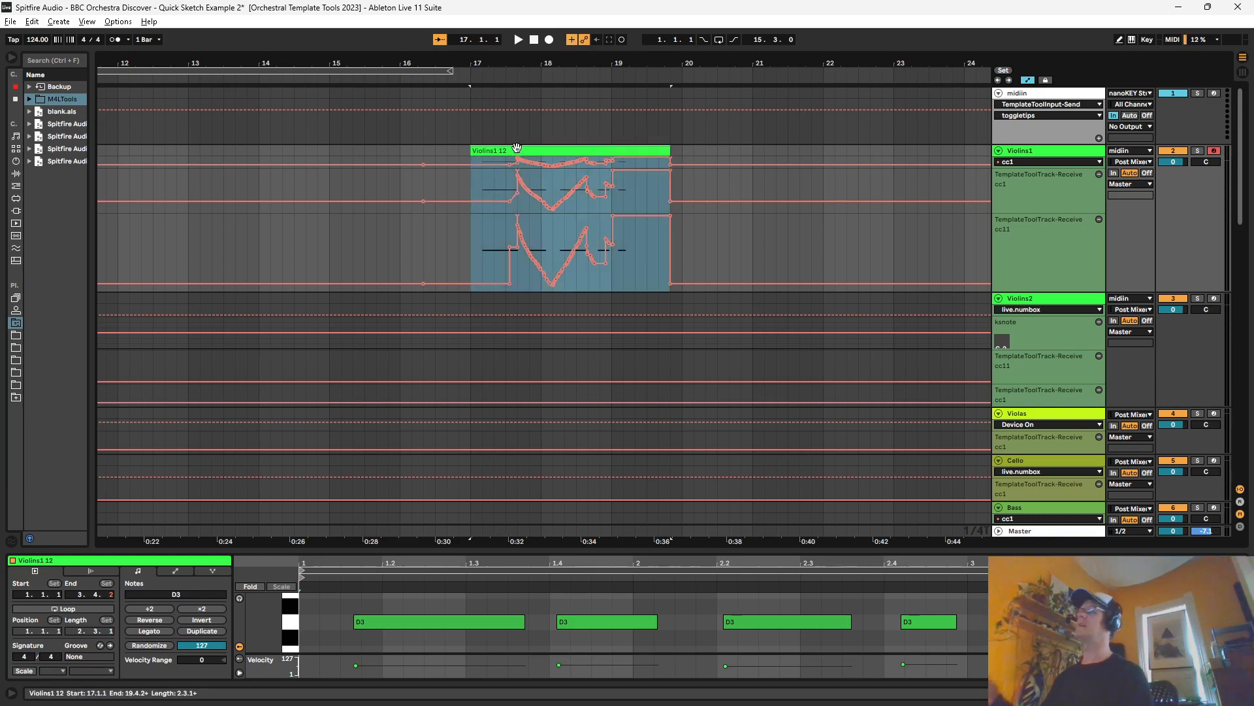
pyautogui.press('Delete')
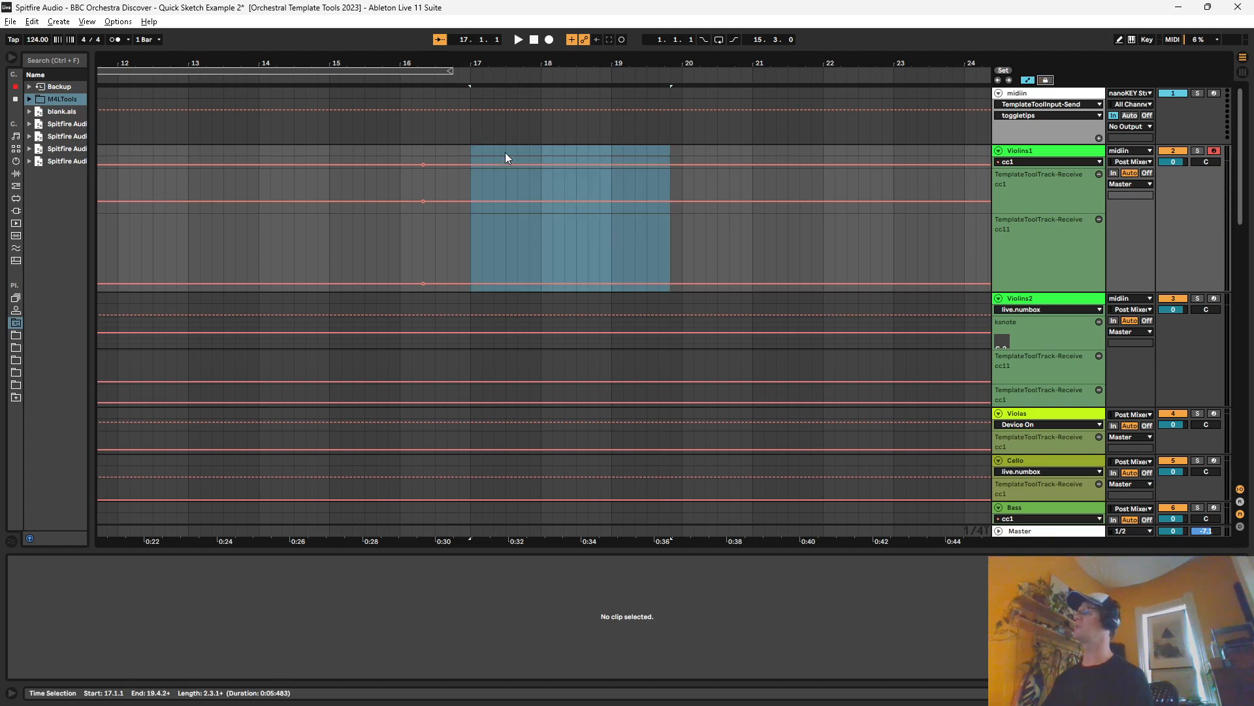
# Step: Arm Violins1 and Violins2 together and record notes with CC automation on both from 17.1.1, nearly five bars long
pyautogui.moveTo(596, 81); pyautogui.dragTo(836, 68)
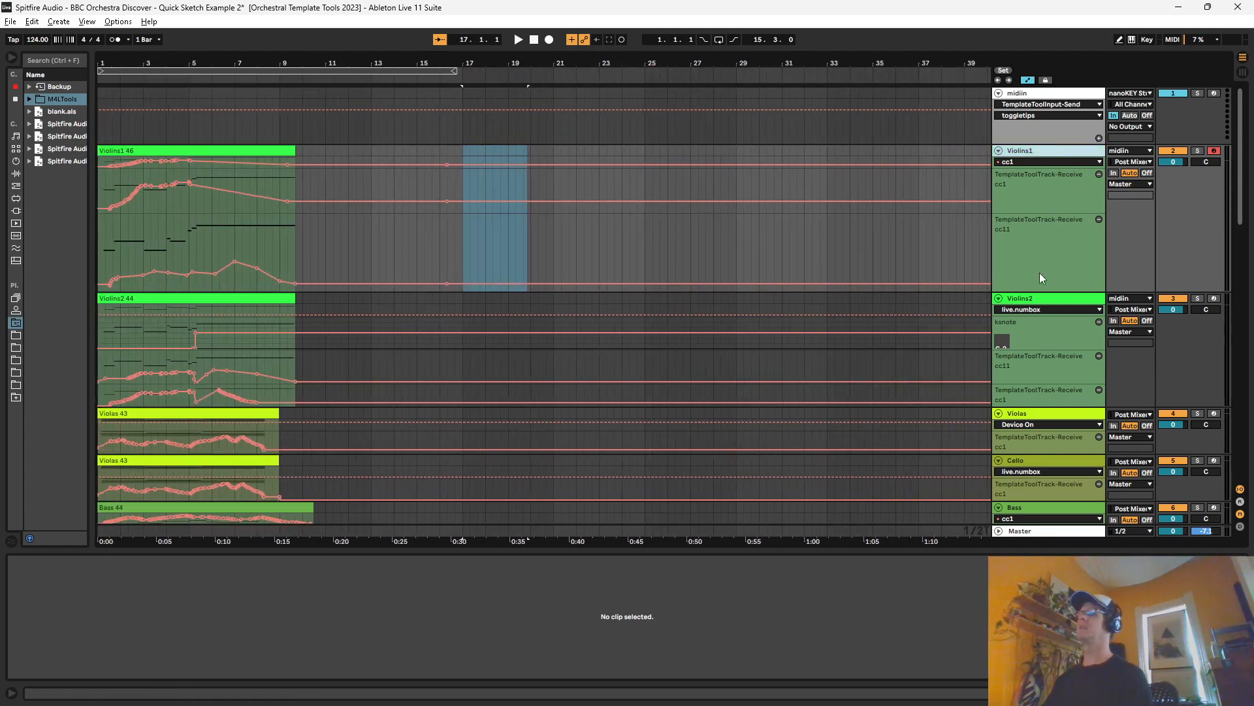
pyautogui.click(1046, 300)
pyautogui.click(1213, 151)
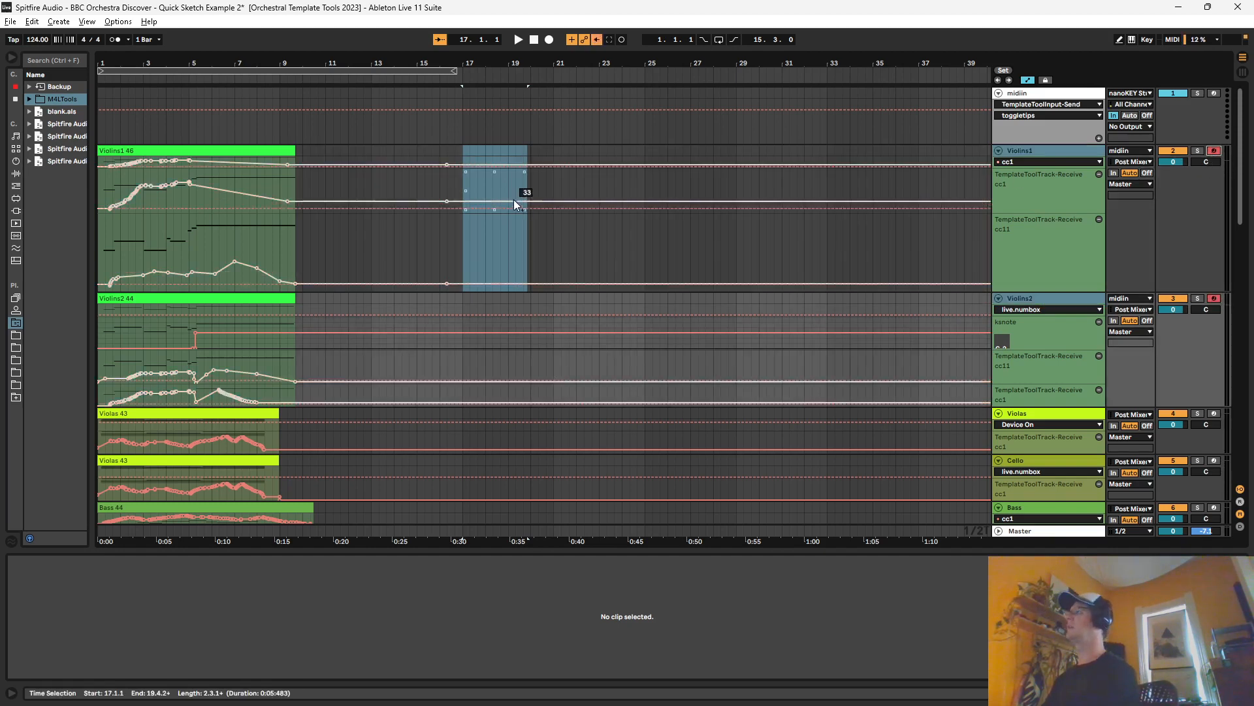
pyautogui.click(520, 40)
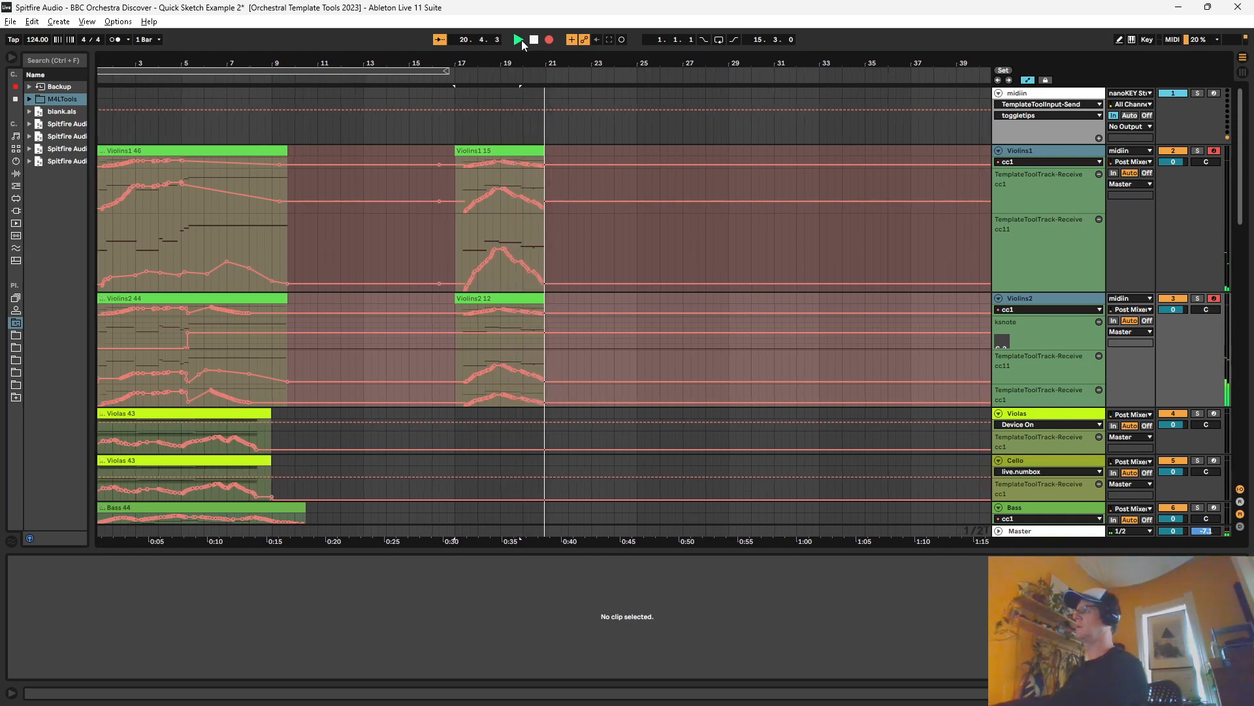
pyautogui.click(532, 40)
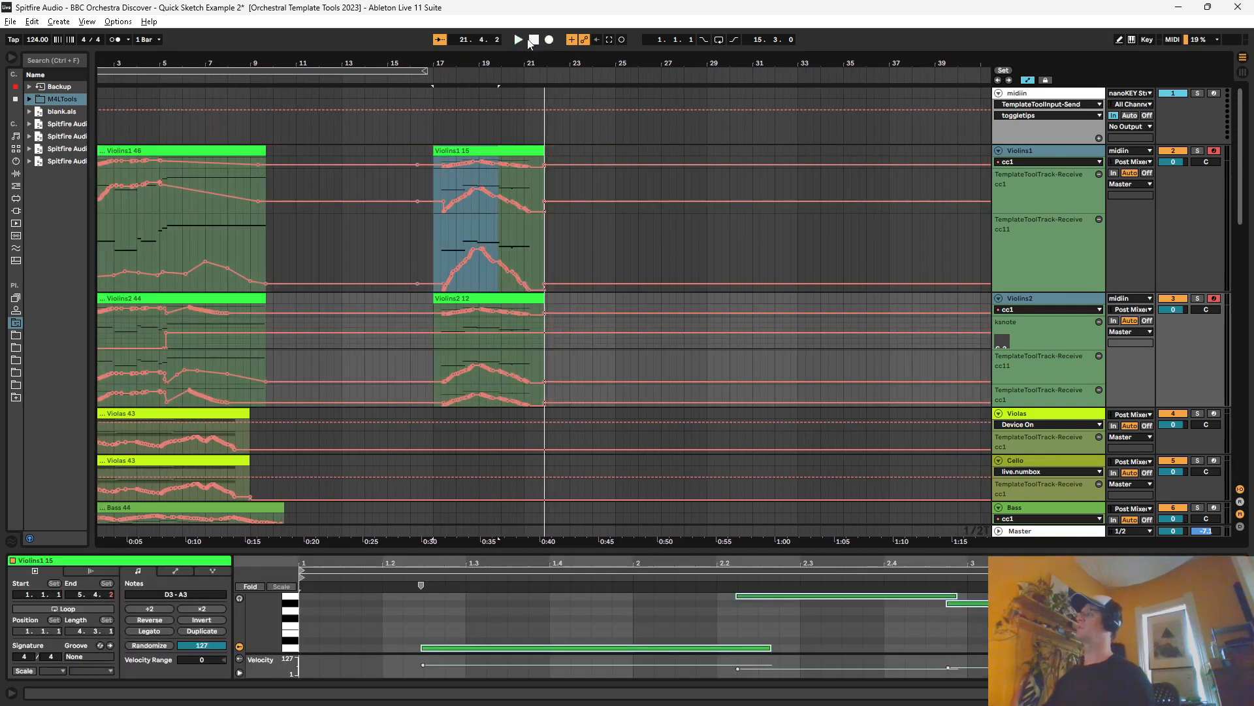
# Step: Split the new Violins1 and Violins2 clips at 17.2.2 and delete the empty leading pieces
pyautogui.scroll(2, 432, 181)
pyautogui.click(384, 181)
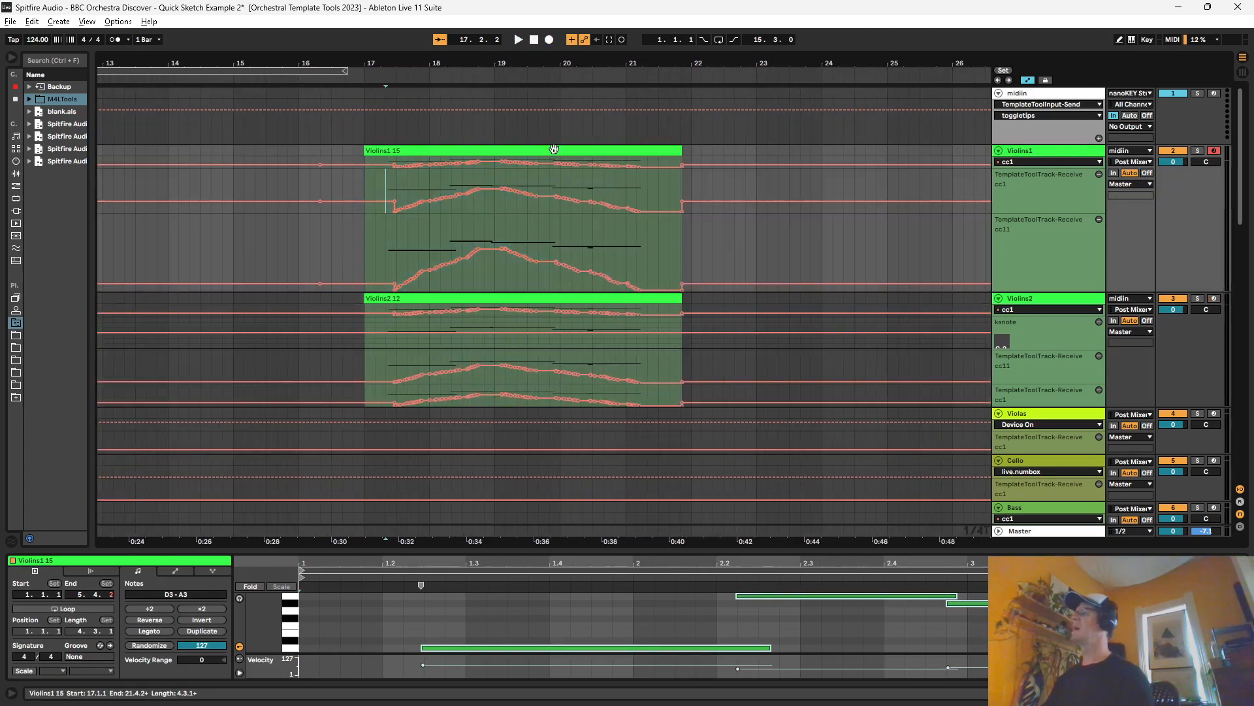
pyautogui.click(554, 151)
pyautogui.click(386, 159)
pyautogui.keyDown('shift'); pyautogui.click(381, 315); pyautogui.keyUp('shift')
pyautogui.hotkey('ctrl', 'e')
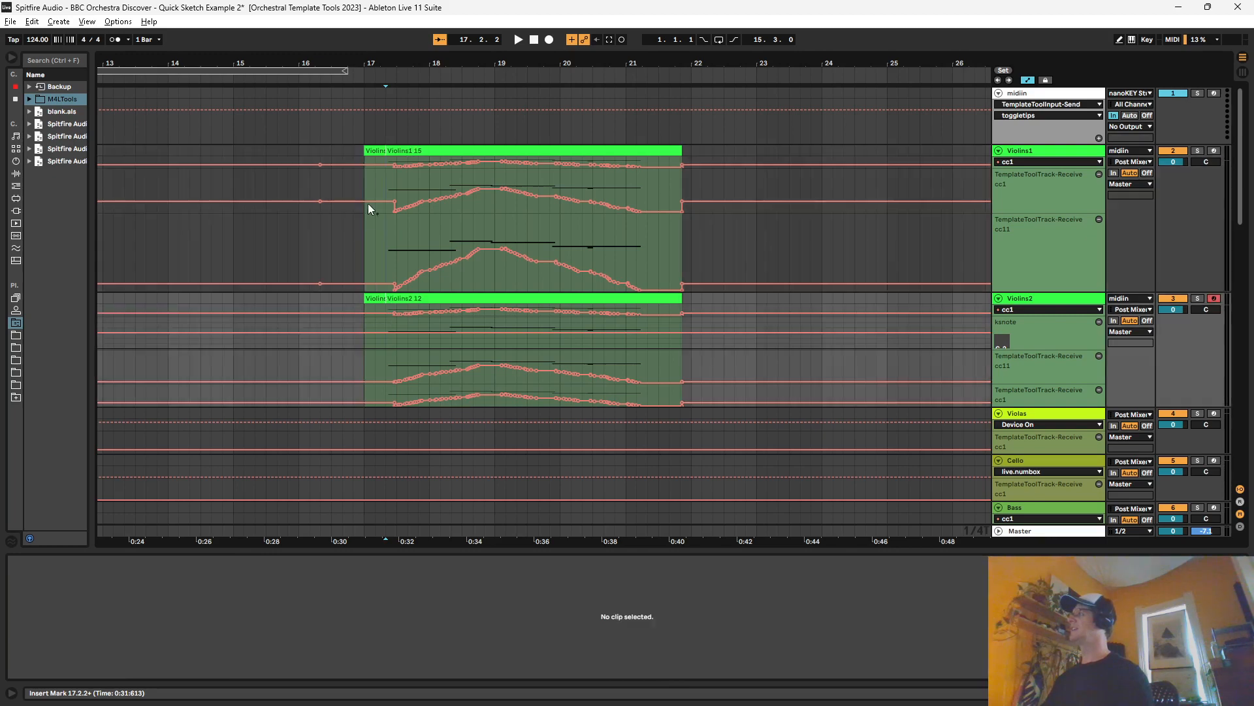
pyautogui.click(373, 150)
pyautogui.keyDown('shift'); pyautogui.click(379, 299); pyautogui.keyUp('shift')
pyautogui.press('Delete')
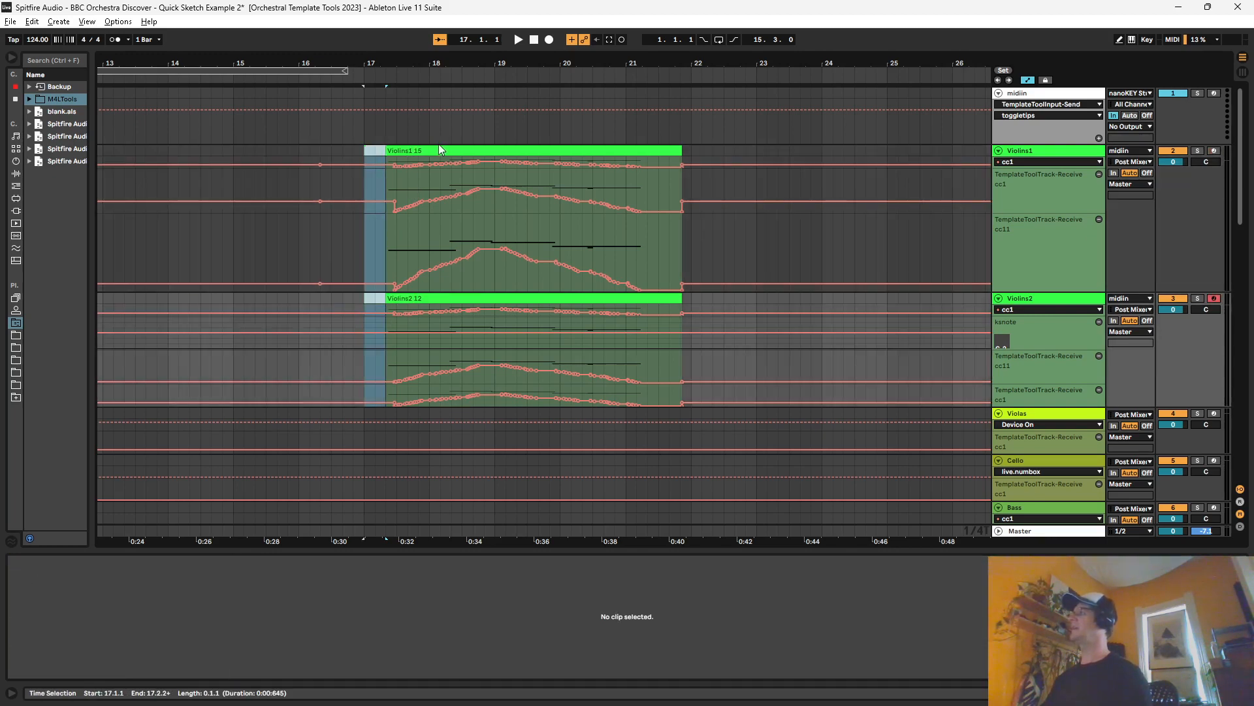
# Step: Show the Violas track's device chain and examine its Arpeggiator and TemplateToolTrack-Receive devices
pyautogui.click(440, 150)
pyautogui.moveTo(455, 62); pyautogui.dragTo(518, 26)
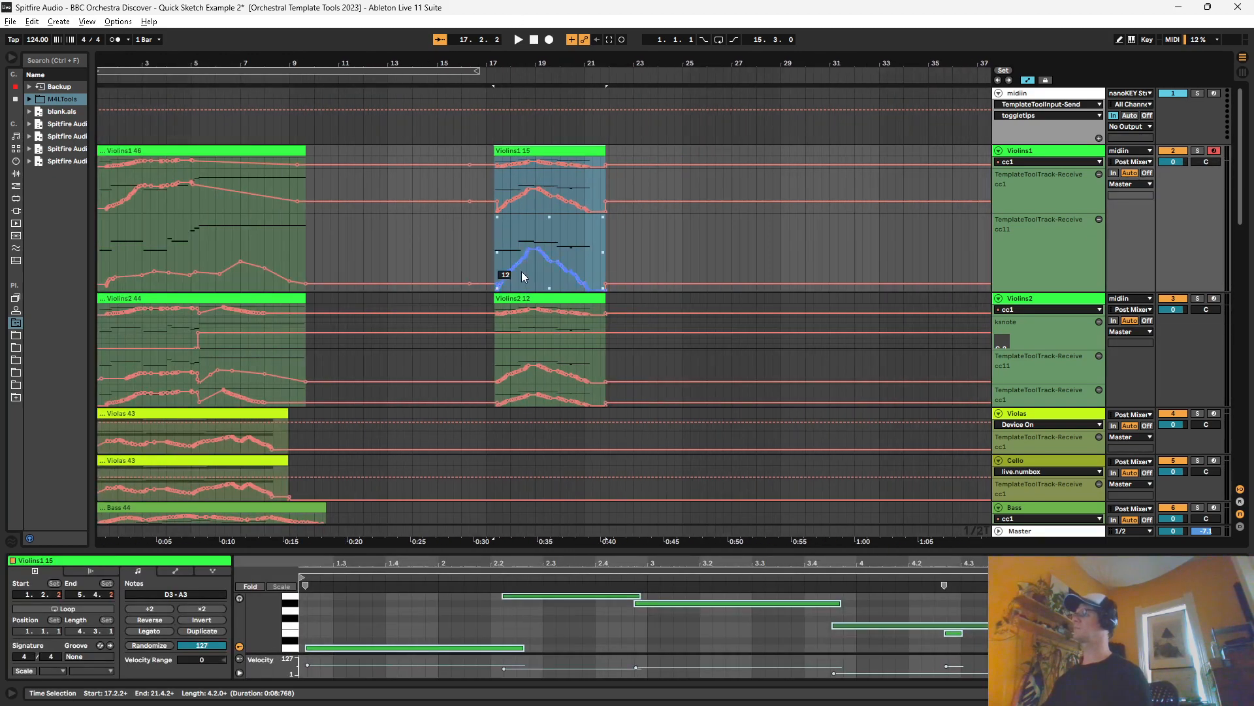
pyautogui.scroll(-1, 533, 291)
pyautogui.scroll(1, 923, 319)
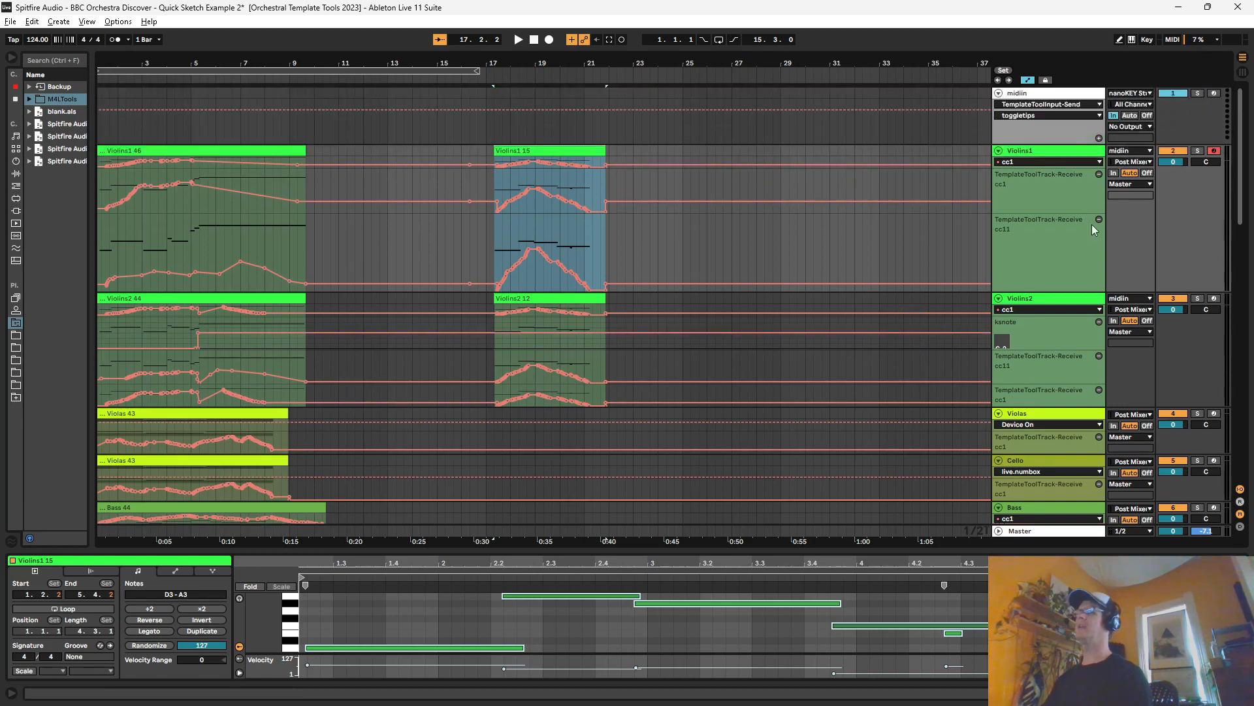
pyautogui.click(1069, 441)
pyautogui.scroll(-1, 1052, 424)
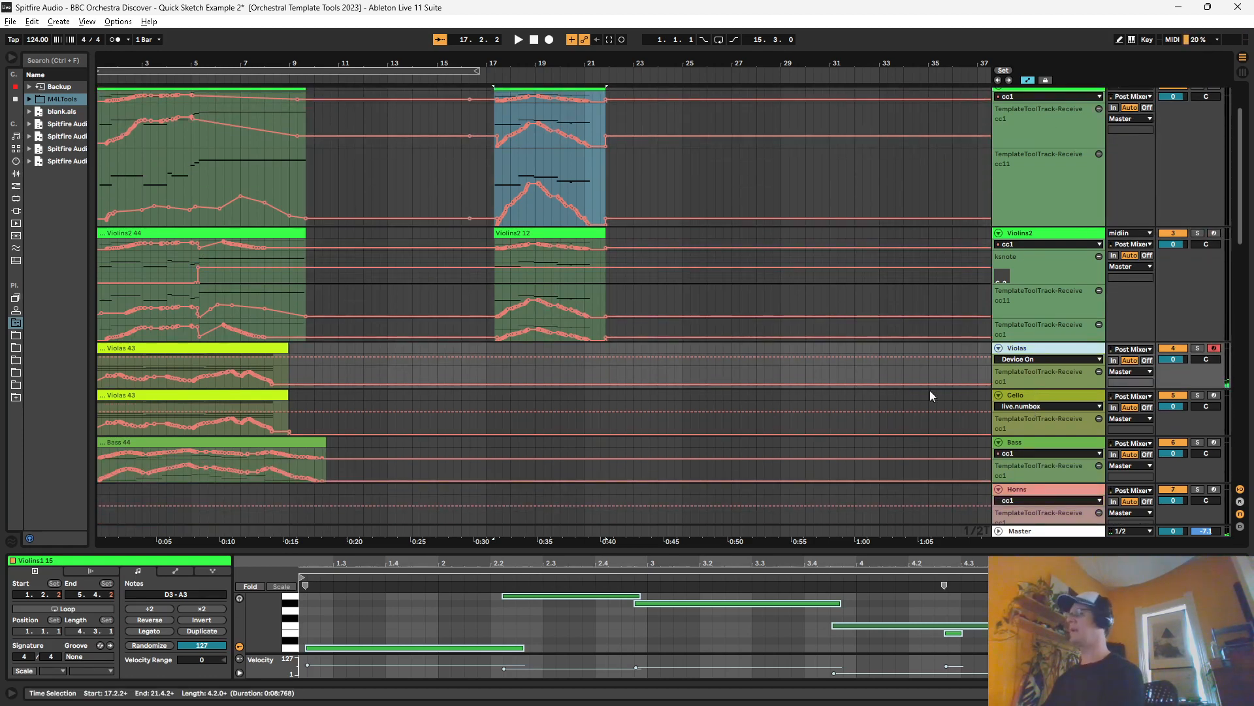
pyautogui.hotkey('shift', 'Tab')
pyautogui.click(103, 562)
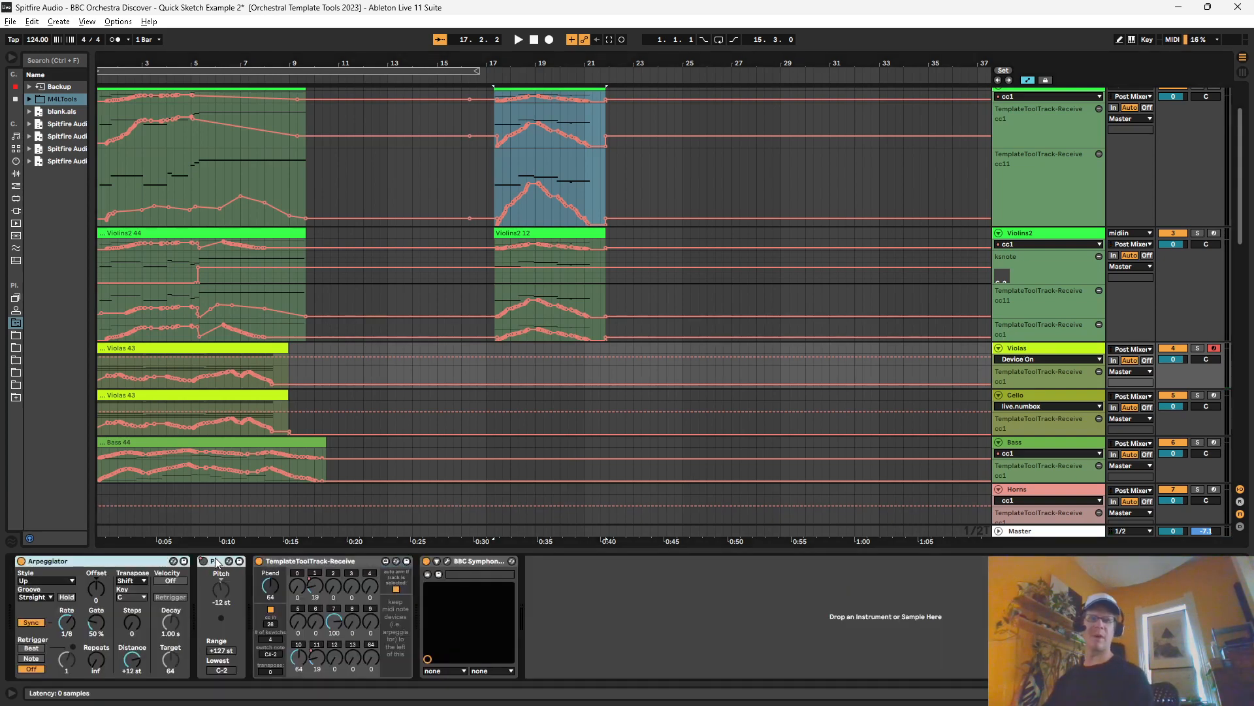
pyautogui.click(311, 561)
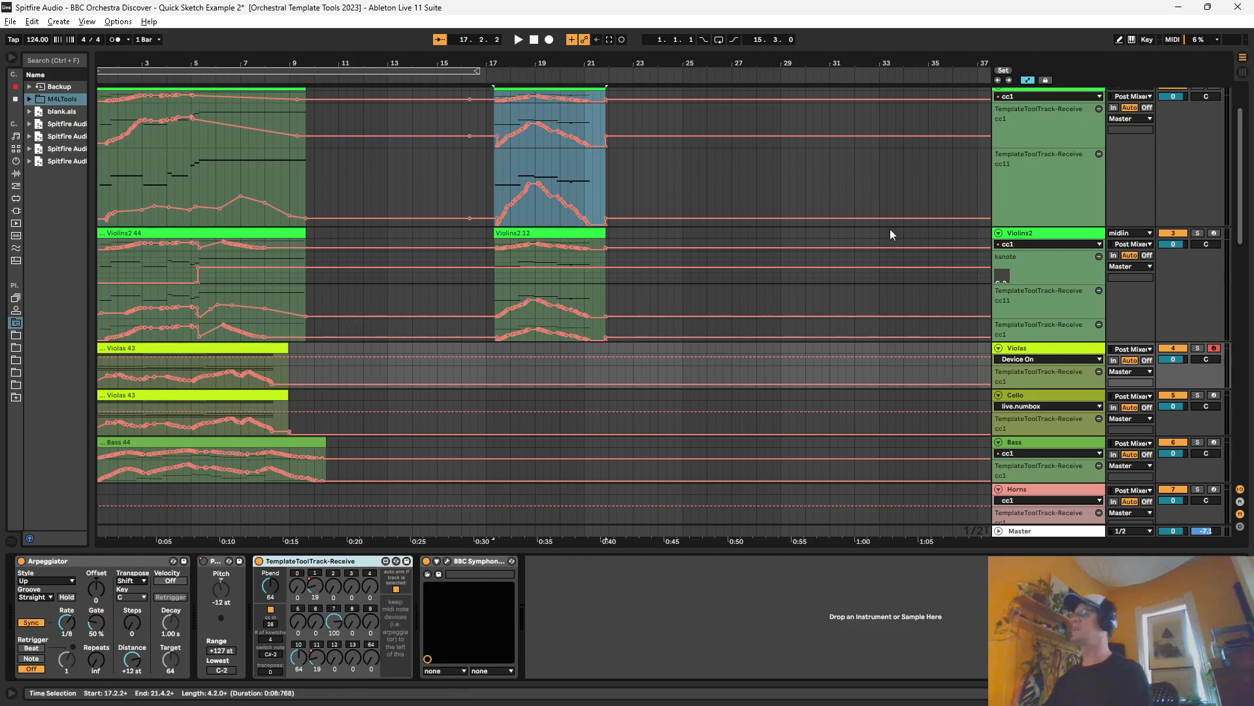
# Step: Review the device chains of midiin and Violins2, and return to the Violas track's devices
pyautogui.scroll(3, 993, 240)
pyautogui.click(1029, 92)
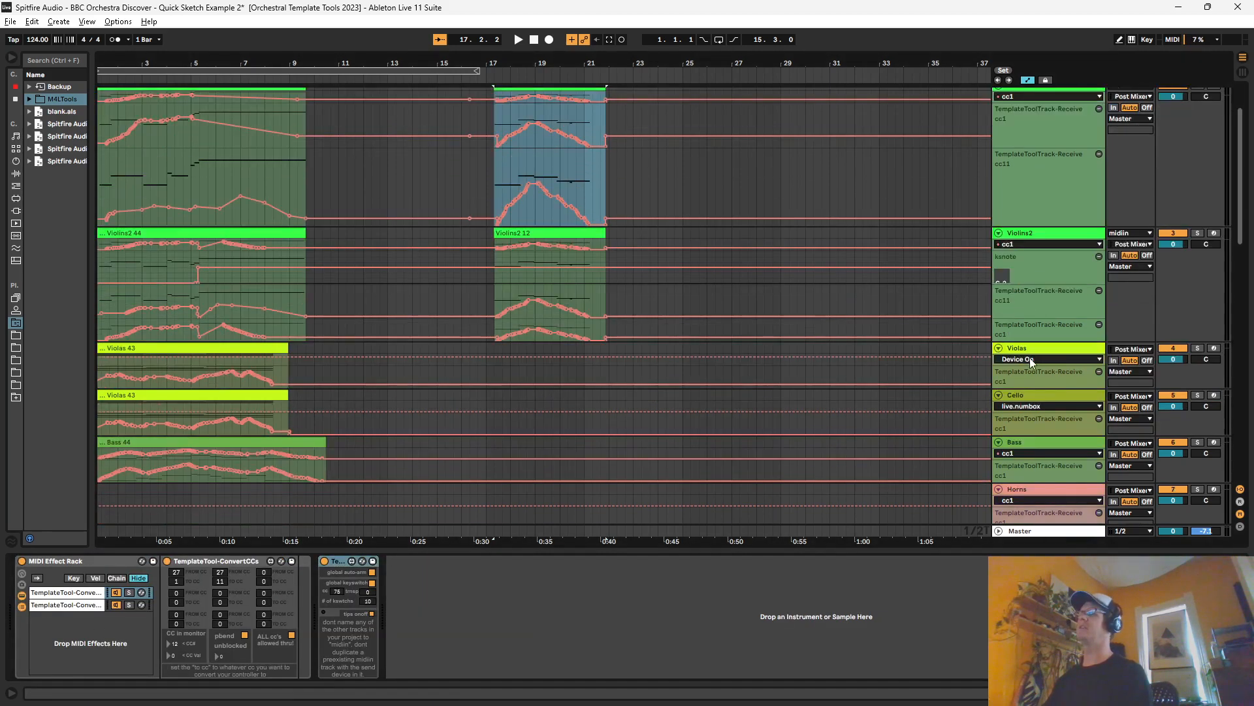
pyautogui.scroll(-5, 1029, 358)
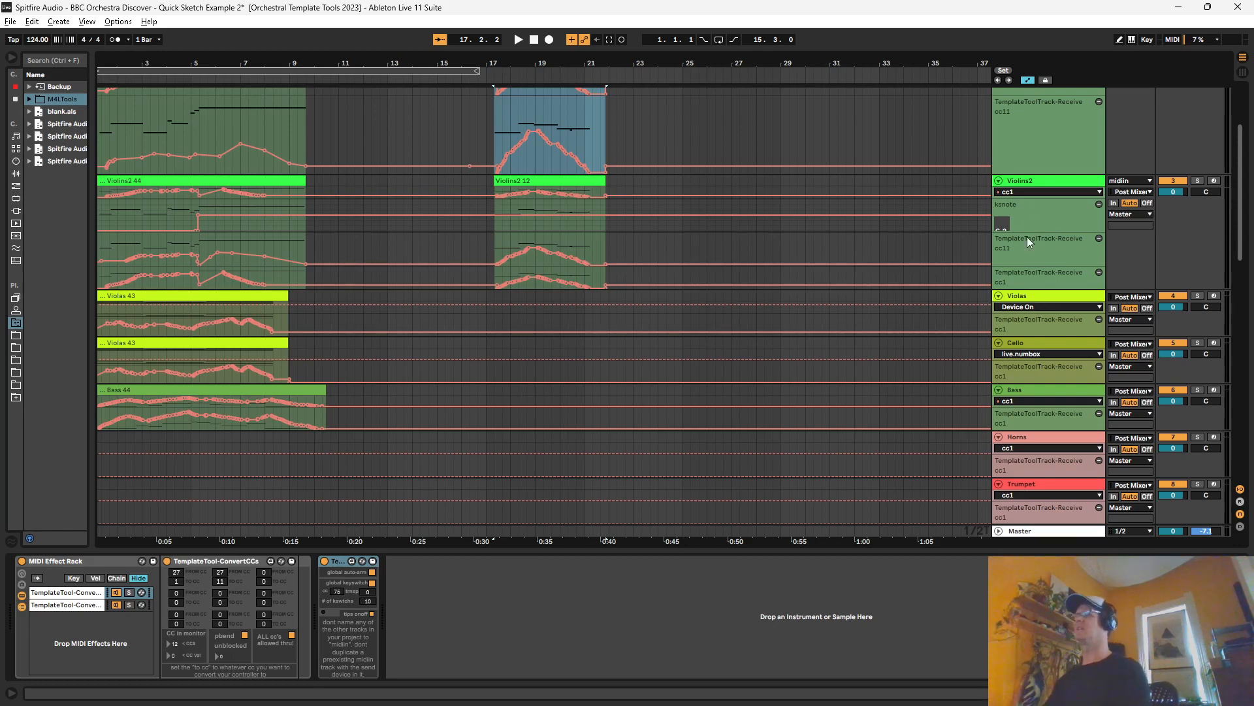
pyautogui.click(1033, 183)
pyautogui.click(1022, 293)
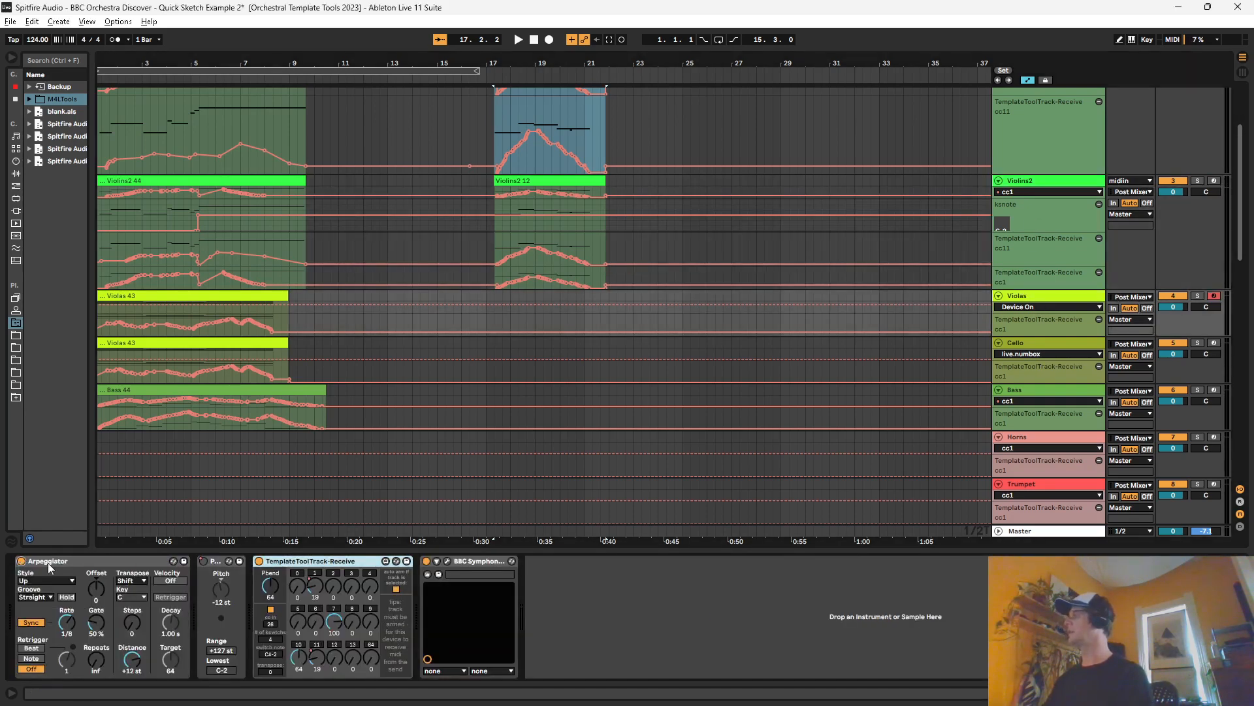
# Step: Automate the Violas Arpeggiator's Device On parameter to switch off just before bar 17
pyautogui.click(465, 304)
pyautogui.moveTo(470, 305); pyautogui.dragTo(472, 316)
pyautogui.click(495, 297)
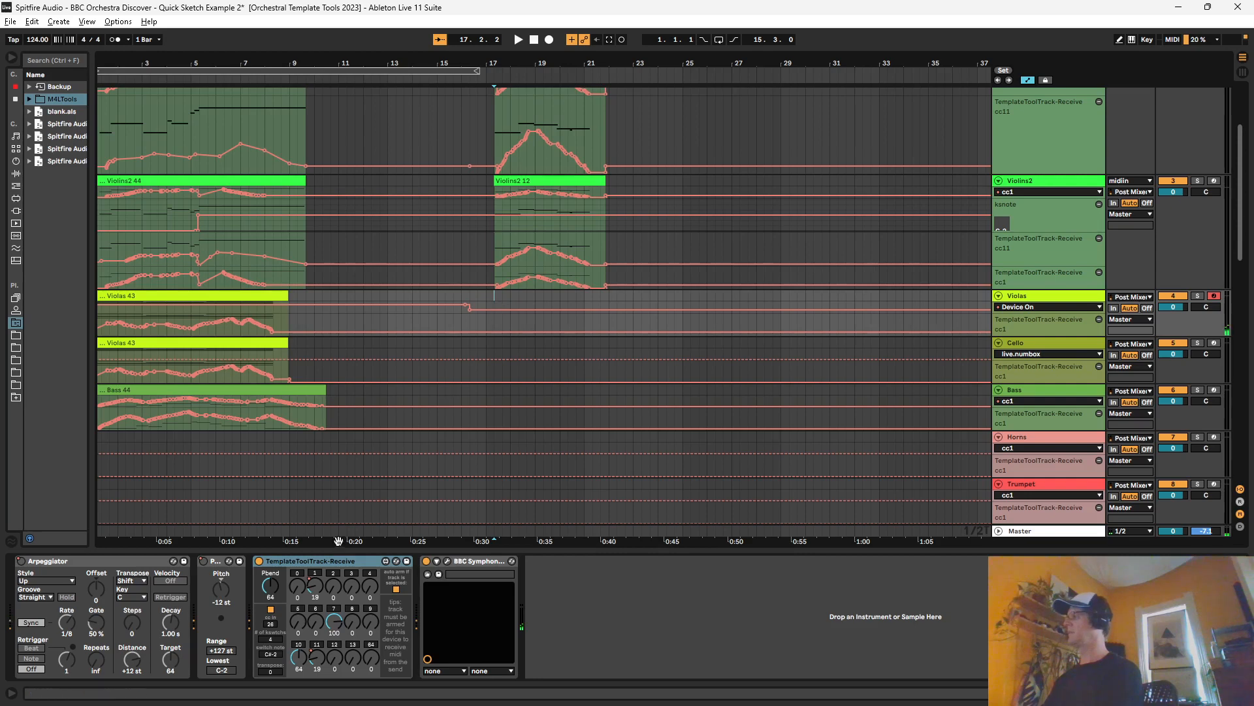
# Step: Show the Violas ksnote automation in an enlarged lane and lower it to C-2 from just before bar 17
pyautogui.rightClick(272, 655)
pyautogui.click(290, 603)
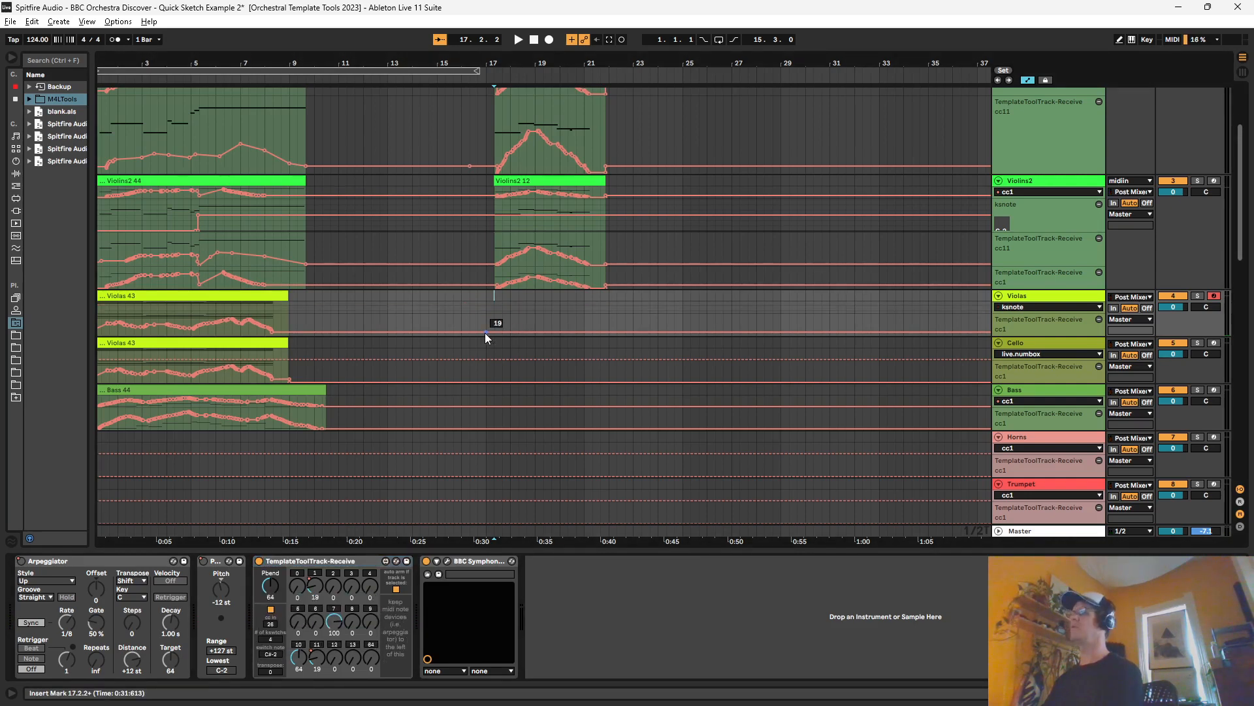
pyautogui.click(488, 307)
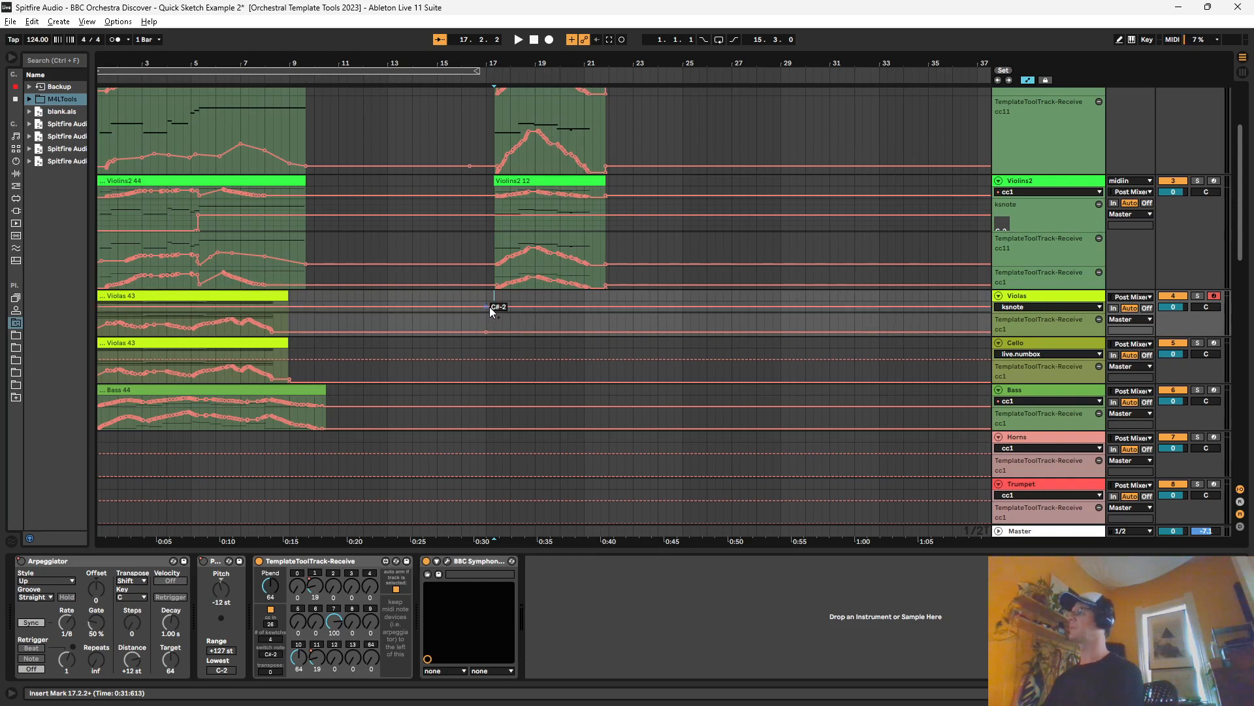
pyautogui.moveTo(1007, 313); pyautogui.dragTo(1013, 339)
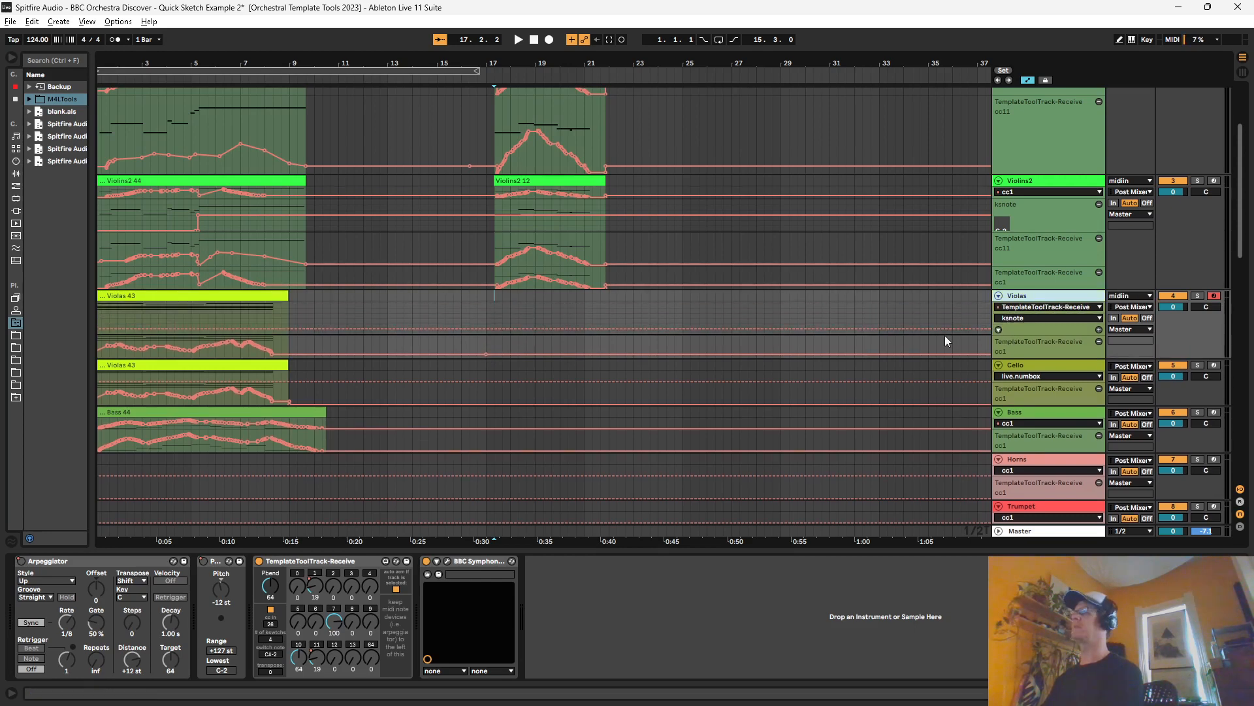
pyautogui.click(478, 328)
pyautogui.moveTo(494, 328); pyautogui.dragTo(483, 334)
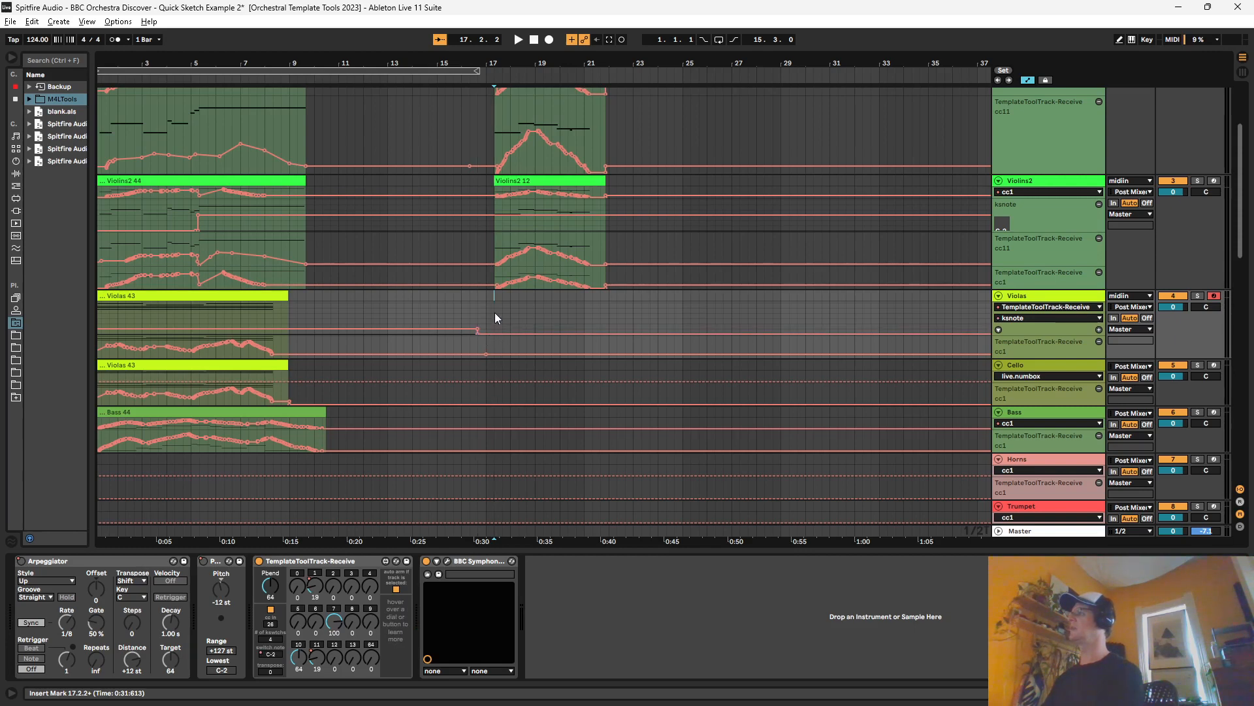
# Step: Record a Violas clip with CC automation from just after bar 17 and play it back with the violins
pyautogui.click(495, 312)
pyautogui.press('space')
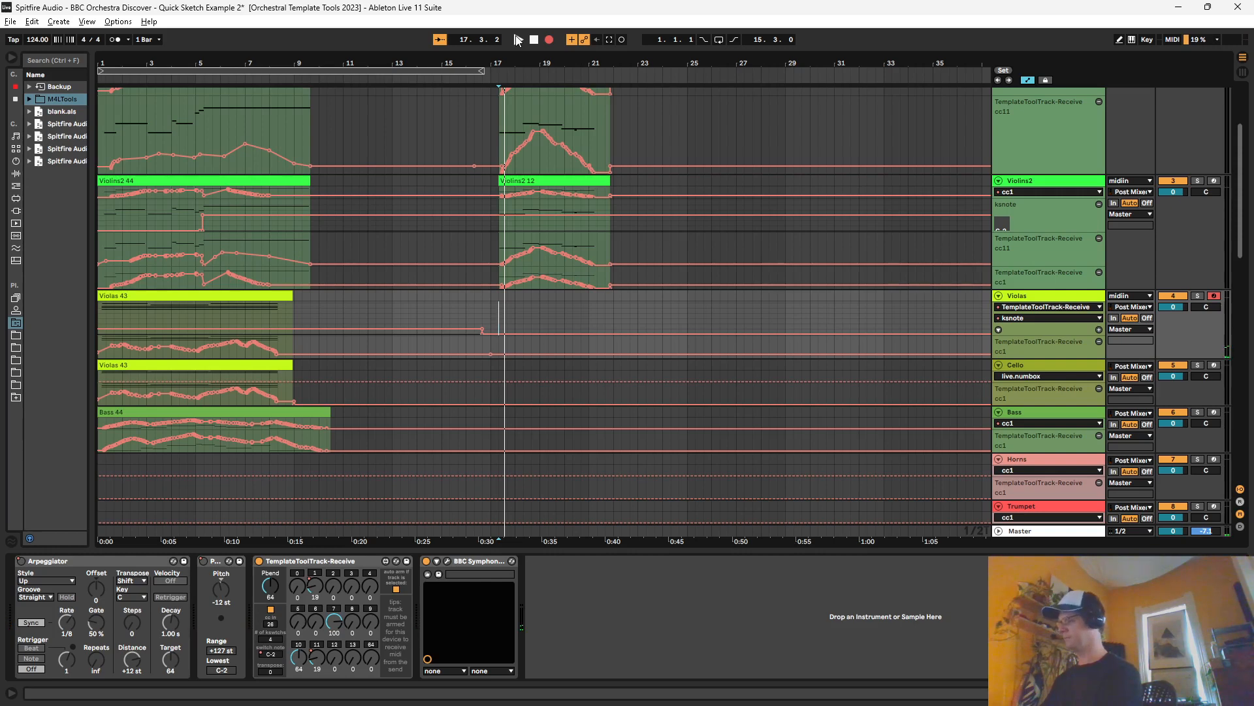
pyautogui.click(517, 40)
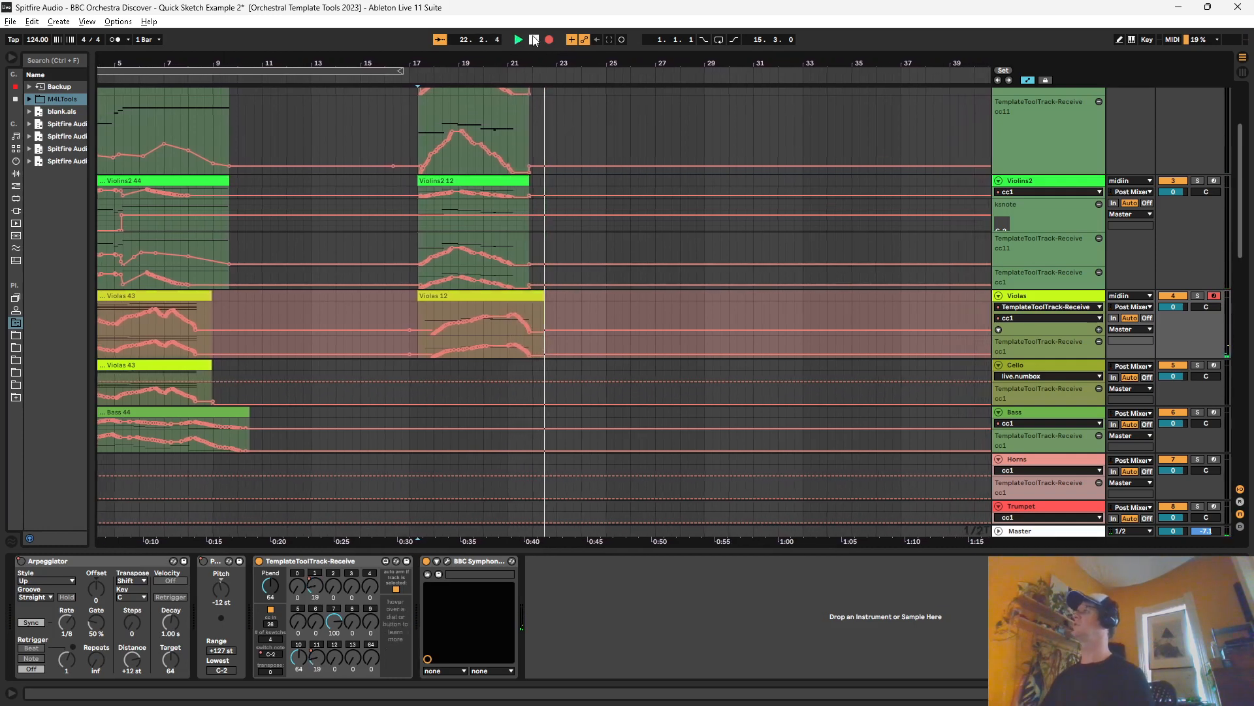
pyautogui.press('space')
pyautogui.moveTo(444, 59); pyautogui.dragTo(445, 79)
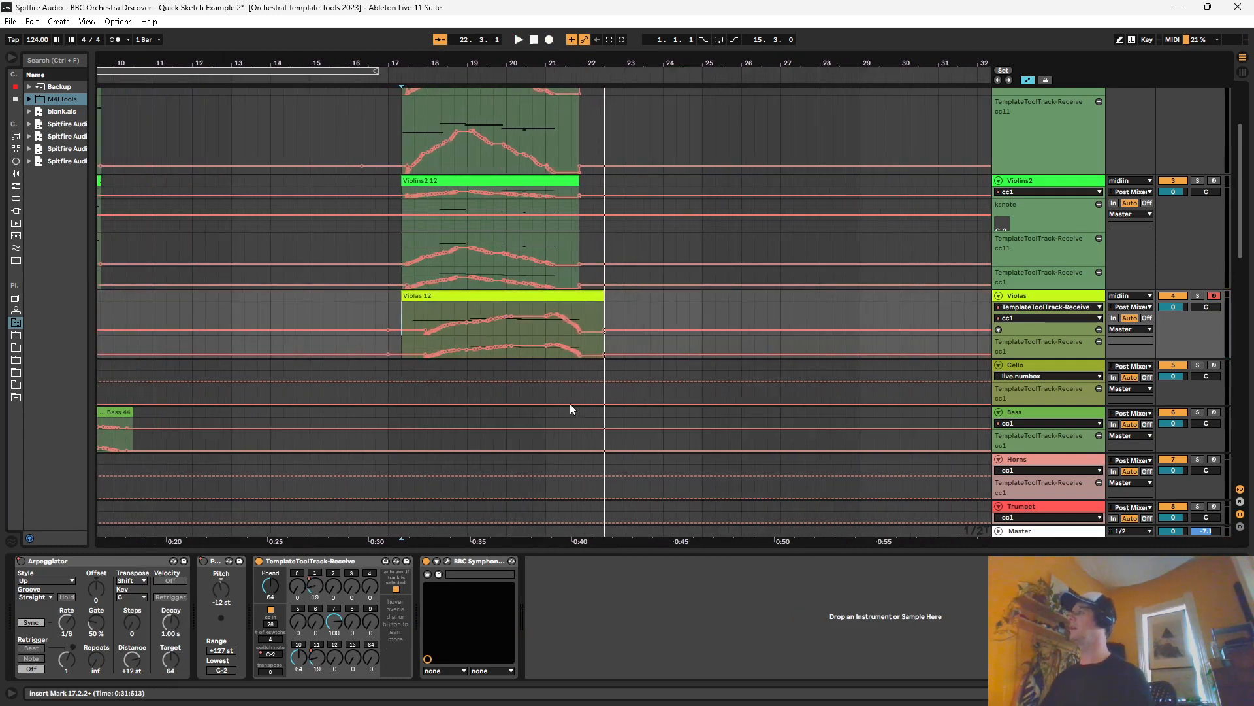
pyautogui.press('space')
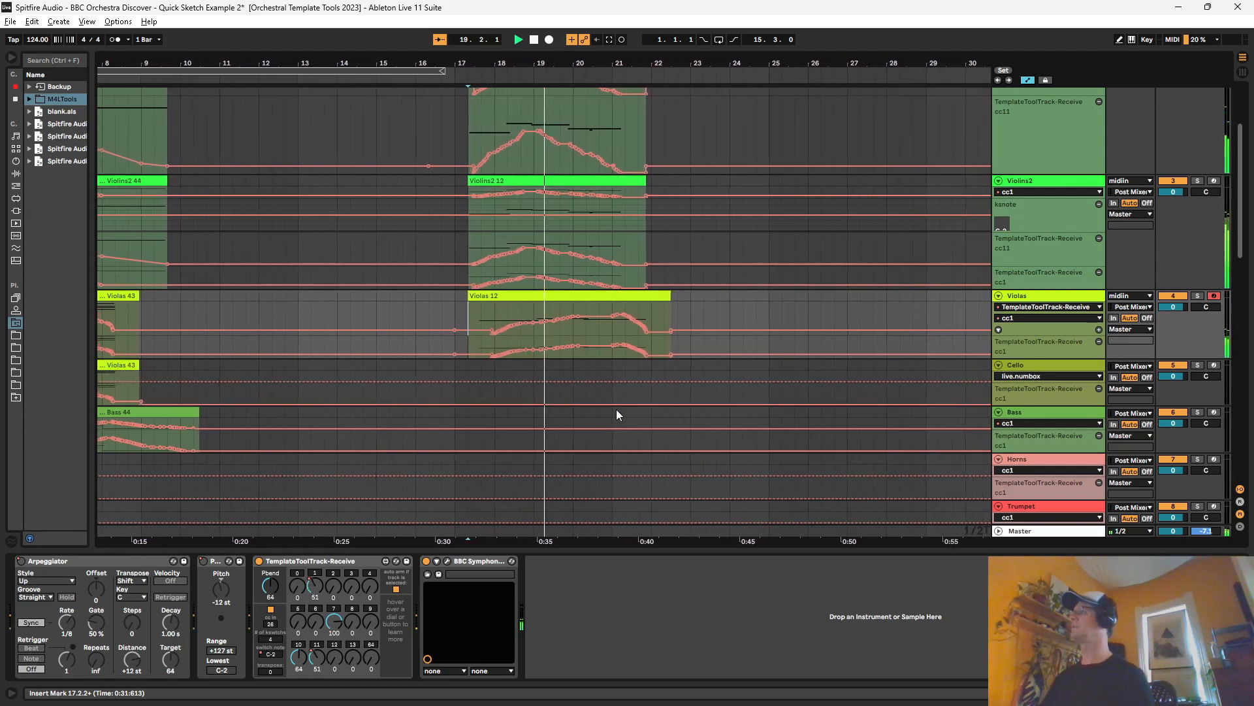
pyautogui.press('space')
# Step: Duplicate the Violins1, Violins2 and Violas clips starting near bar 17, together with their automation, to begin at bar 22
pyautogui.scroll(3, 616, 409)
pyautogui.click(546, 100)
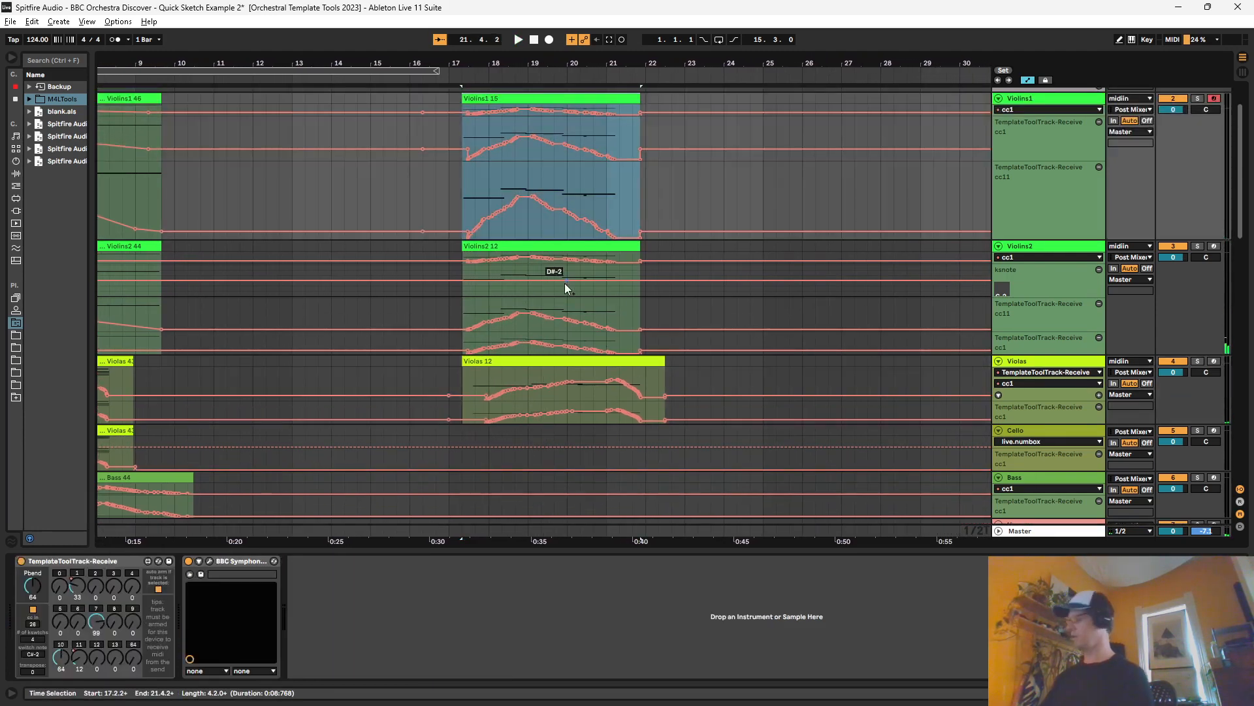
pyautogui.hotkey('alt', 'u')
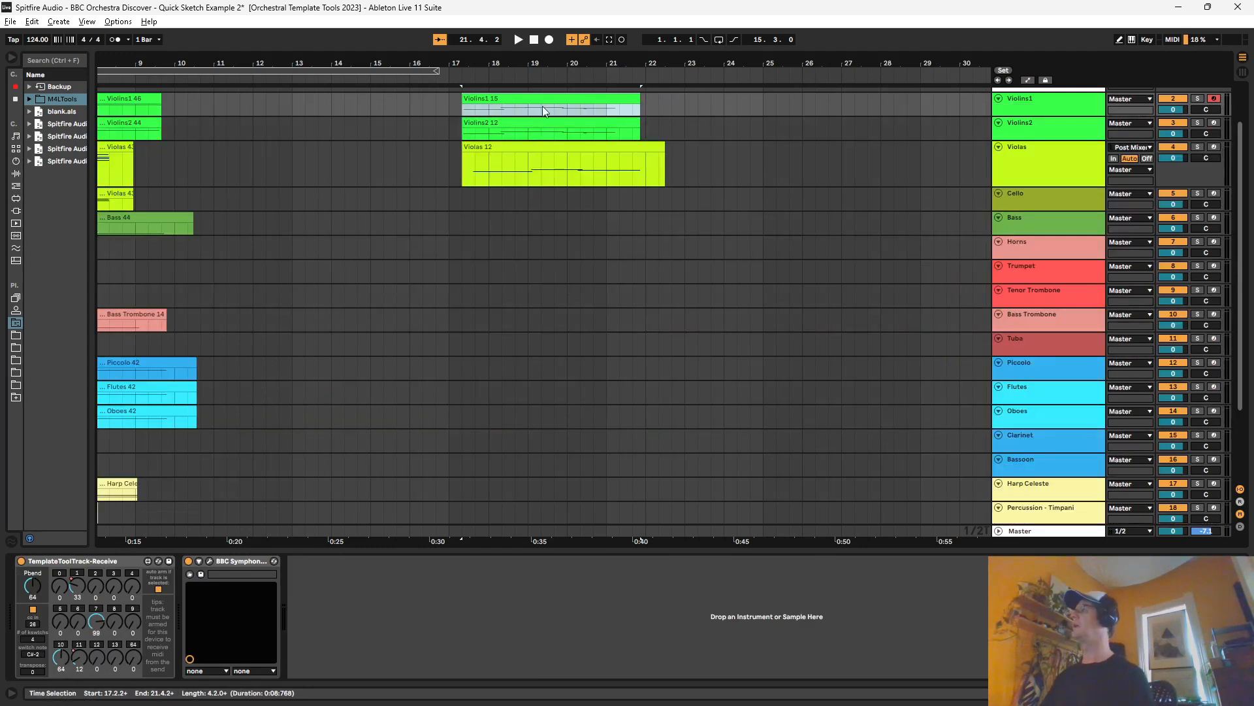
pyautogui.click(551, 146)
pyautogui.moveTo(641, 163); pyautogui.dragTo(462, 101)
pyautogui.hotkey('ctrl', 'd')
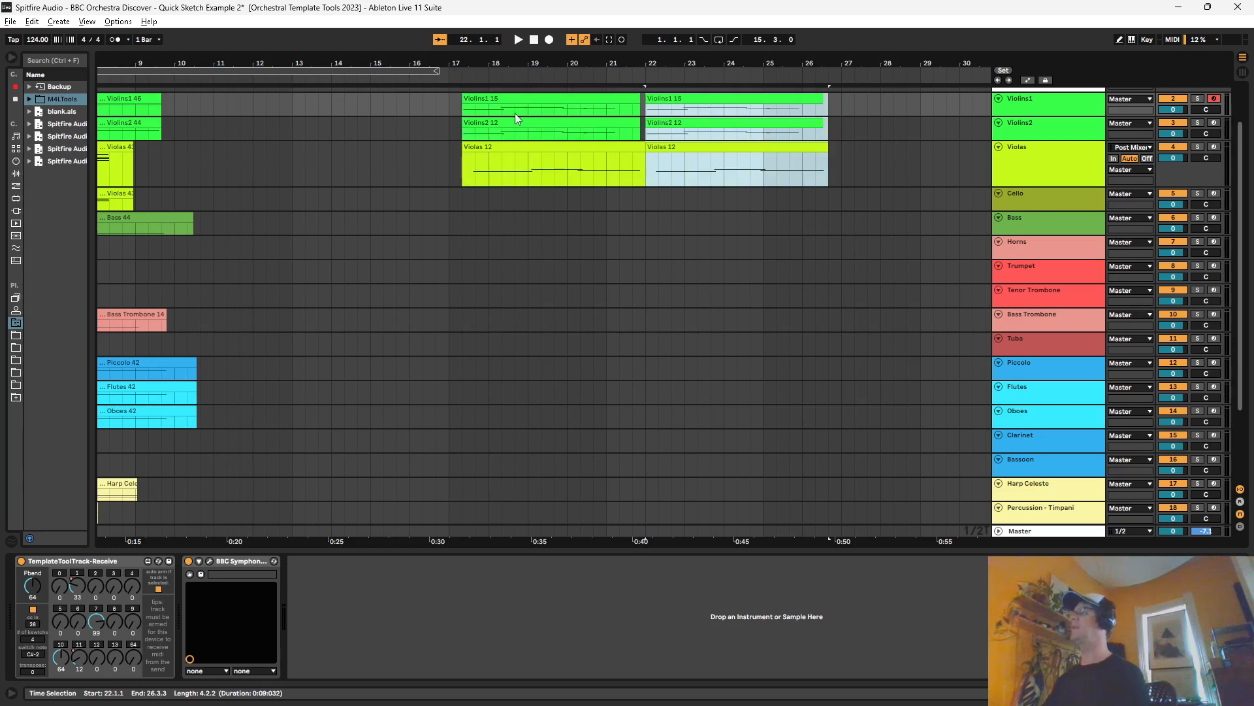
pyautogui.hotkey('alt', 'u')
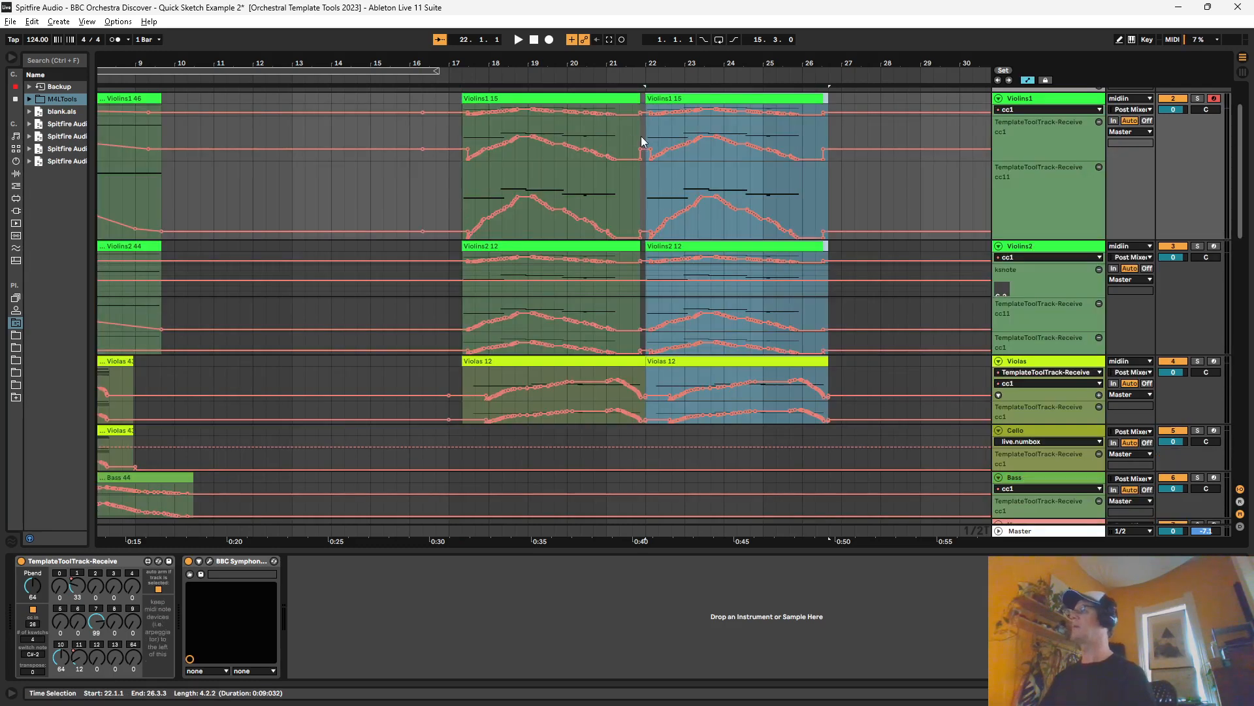
pyautogui.moveTo(621, 58); pyautogui.dragTo(752, 32)
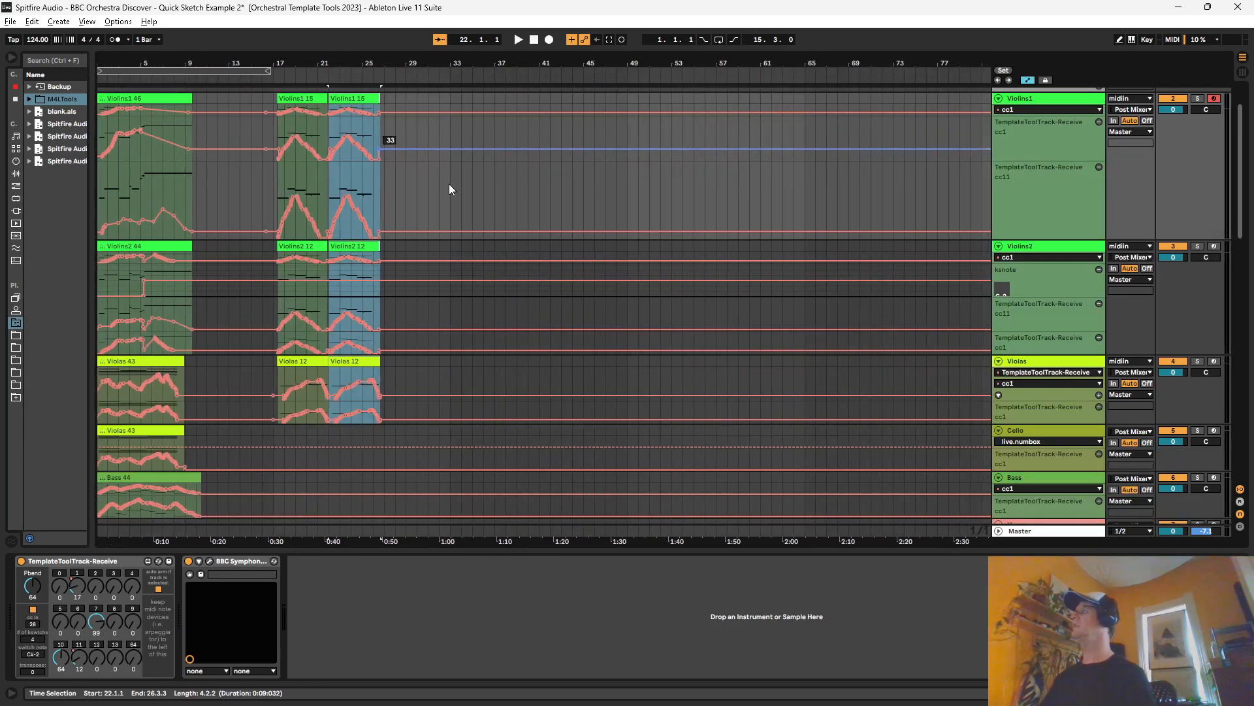
pyautogui.scroll(-4, 195, 223)
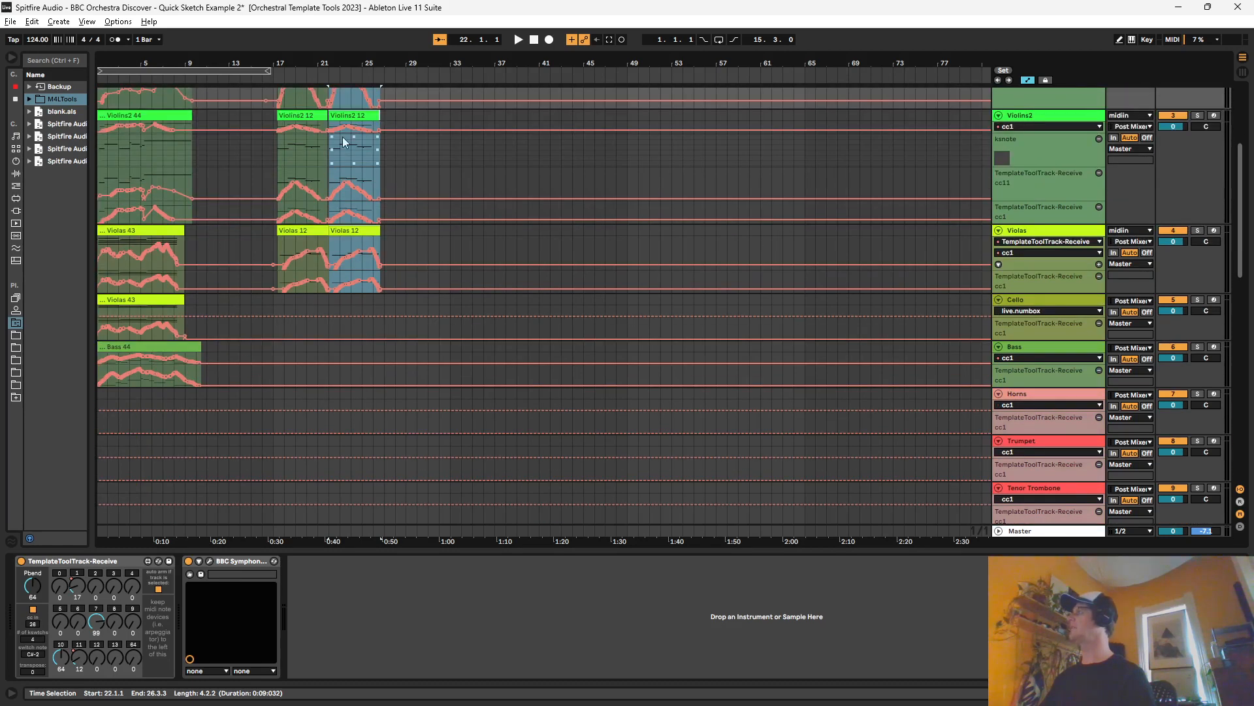
# Step: Add a locator named "cue 2" at bar 17 and one named "cue1" at the start of the arrangement
pyautogui.click(274, 76)
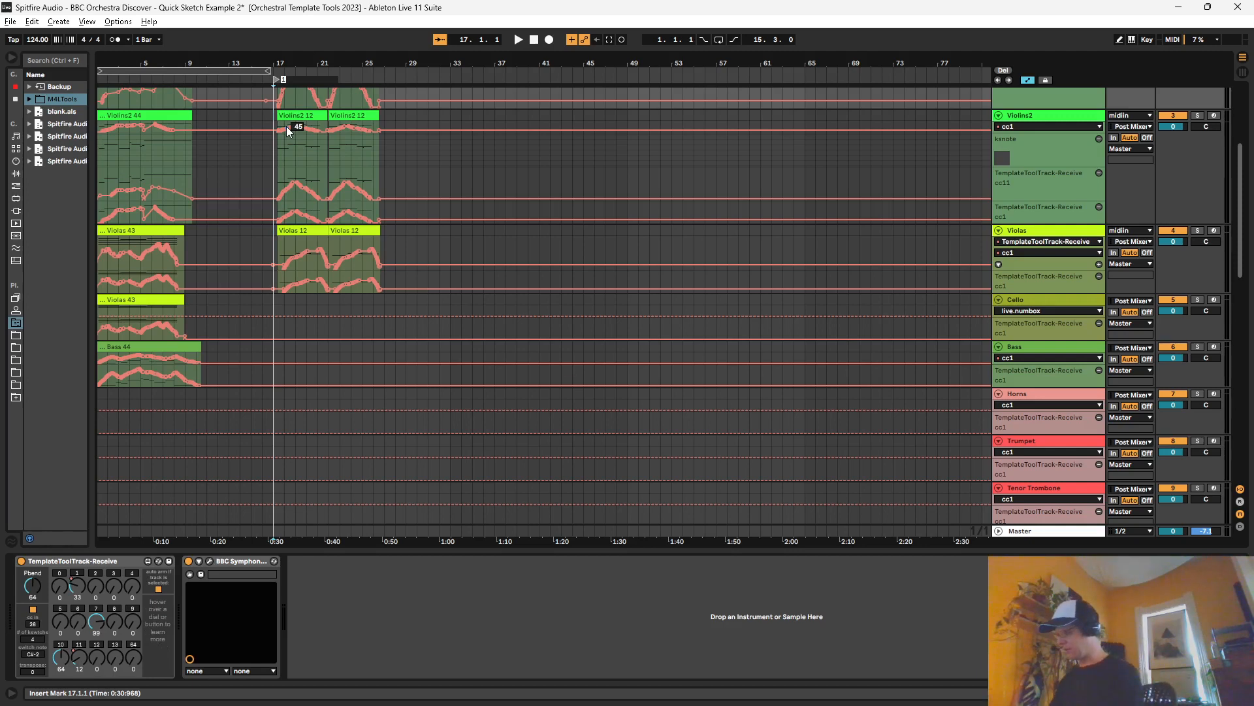
pyautogui.write('cue 2')
pyautogui.press('Return')
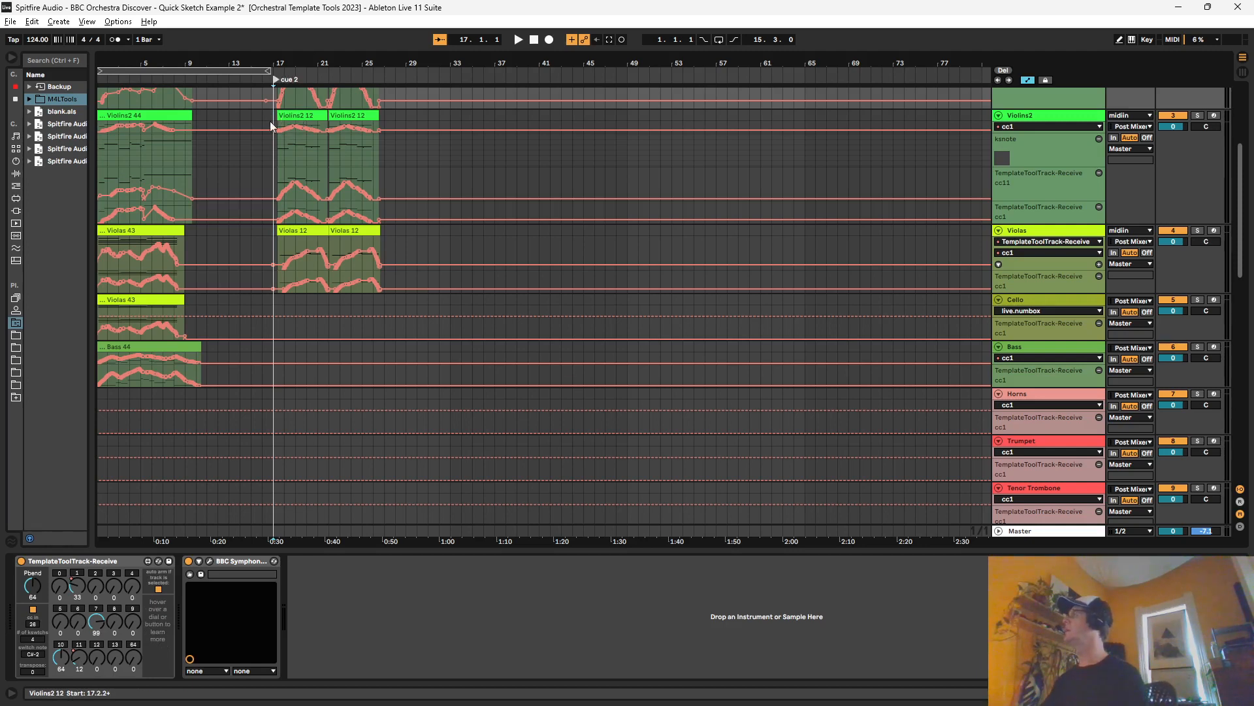
pyautogui.rightClick(101, 78)
pyautogui.click(114, 112)
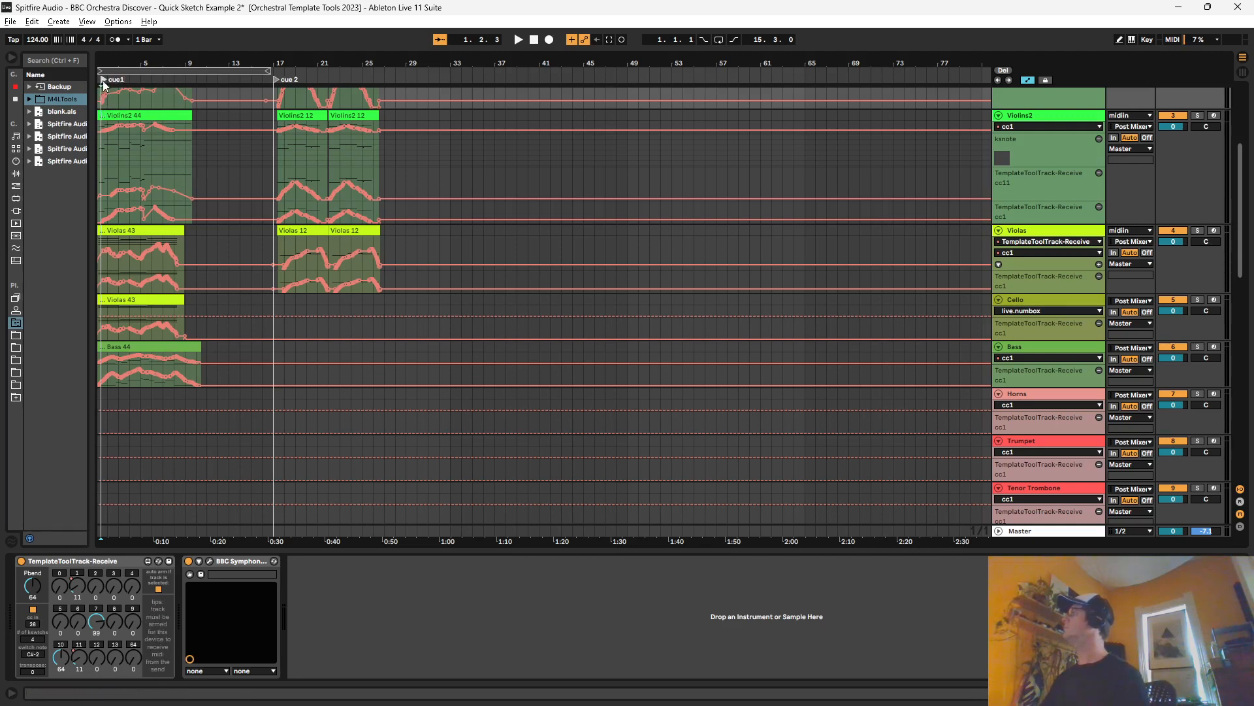
pyautogui.moveTo(103, 81); pyautogui.dragTo(98, 80)
pyautogui.scroll(5, 1247, 206)
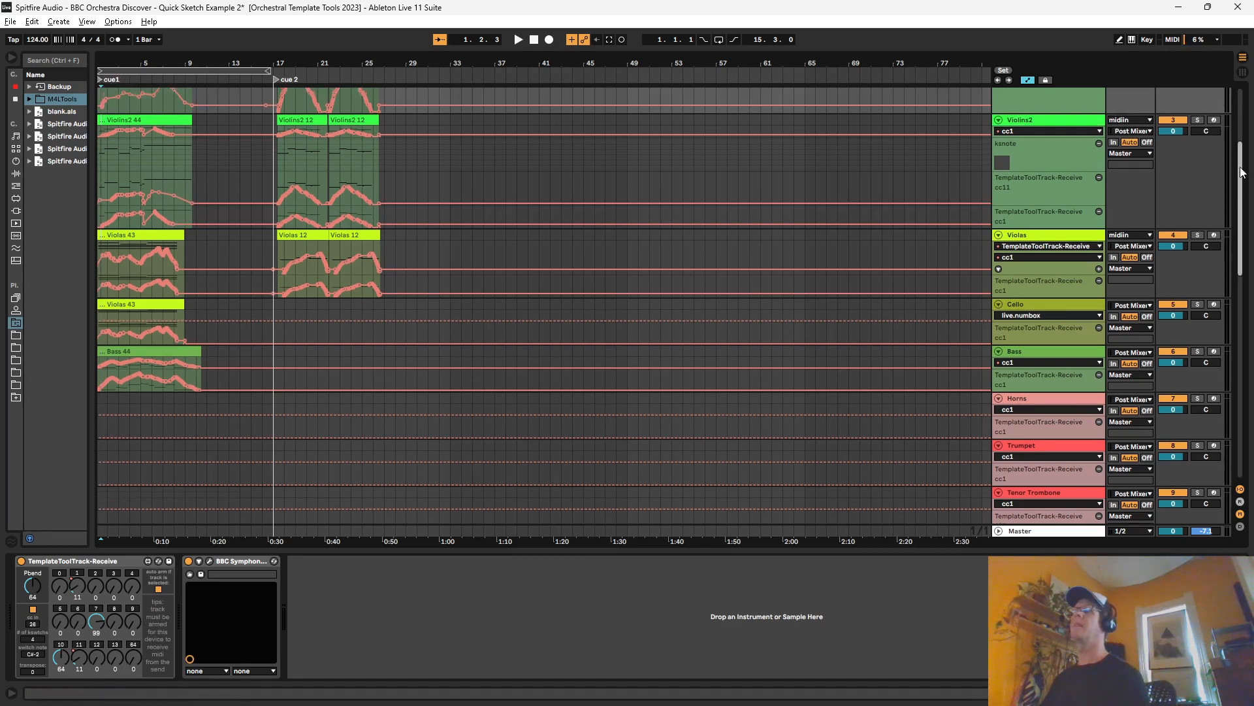
# Step: Insert an audio track above midiin and name it "v"
pyautogui.click(1030, 95)
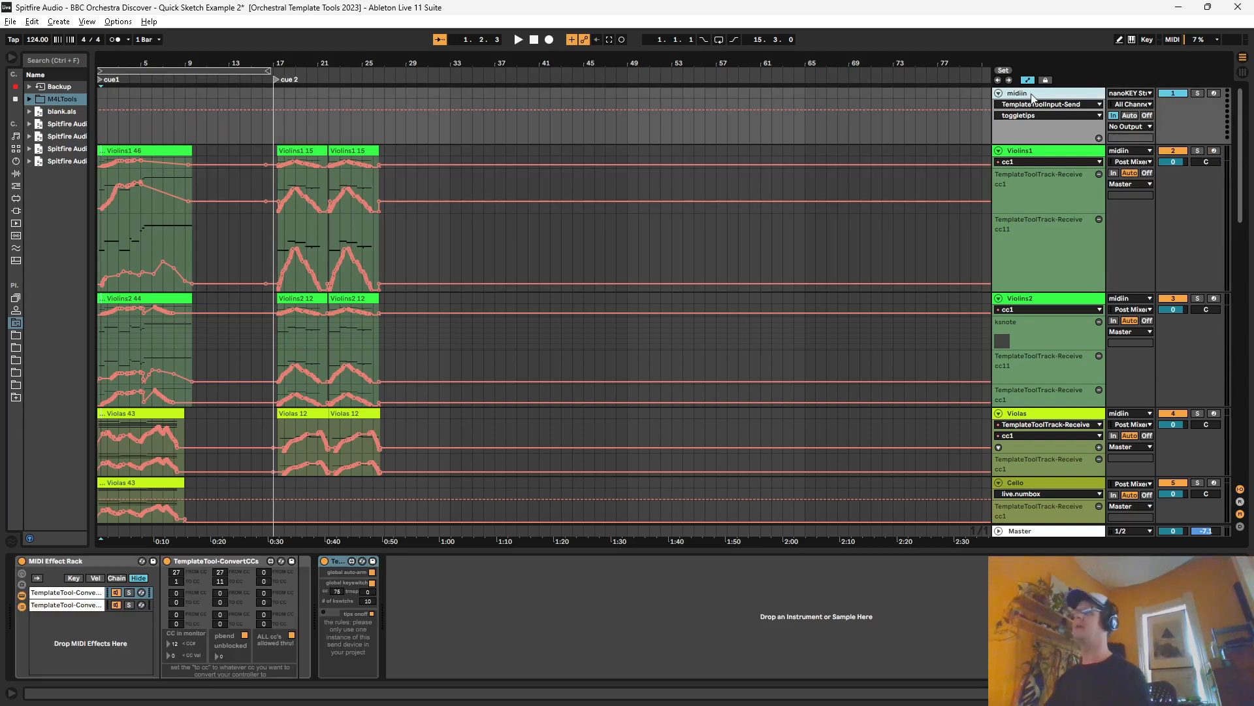
pyautogui.hotkey('ctrl', 't')
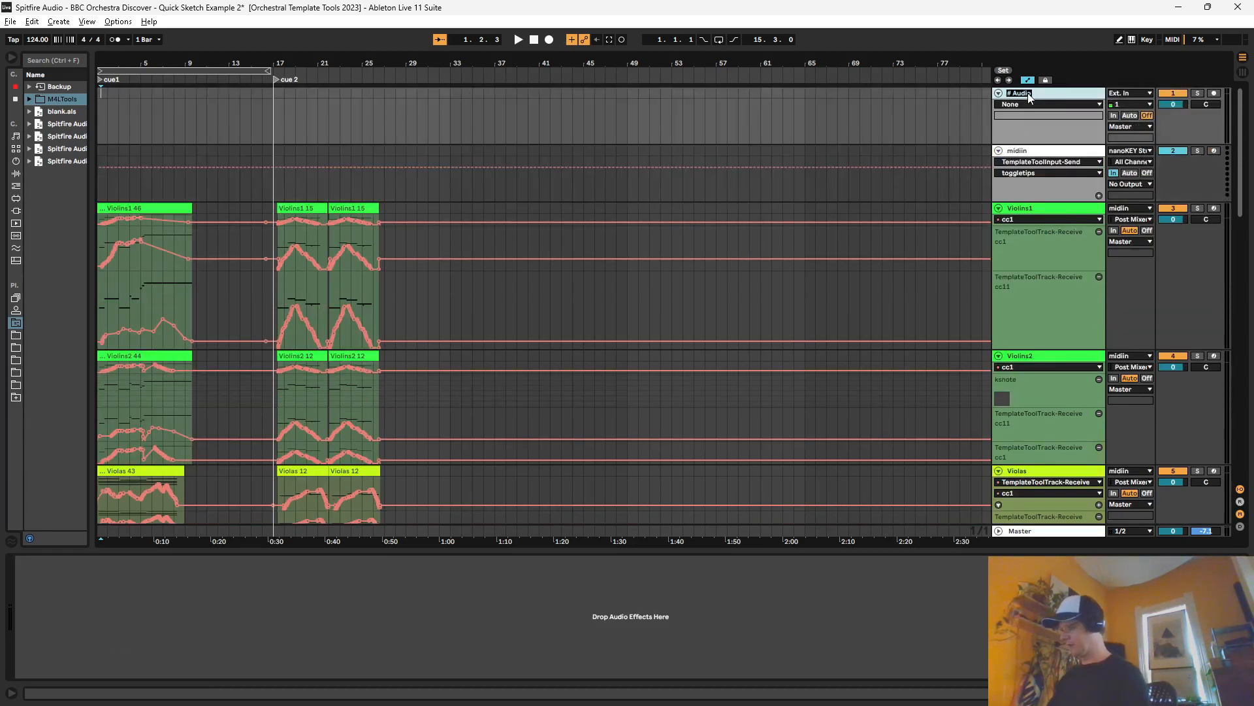
pyautogui.hotkey('ctrl', 'r')
pyautogui.write('v')
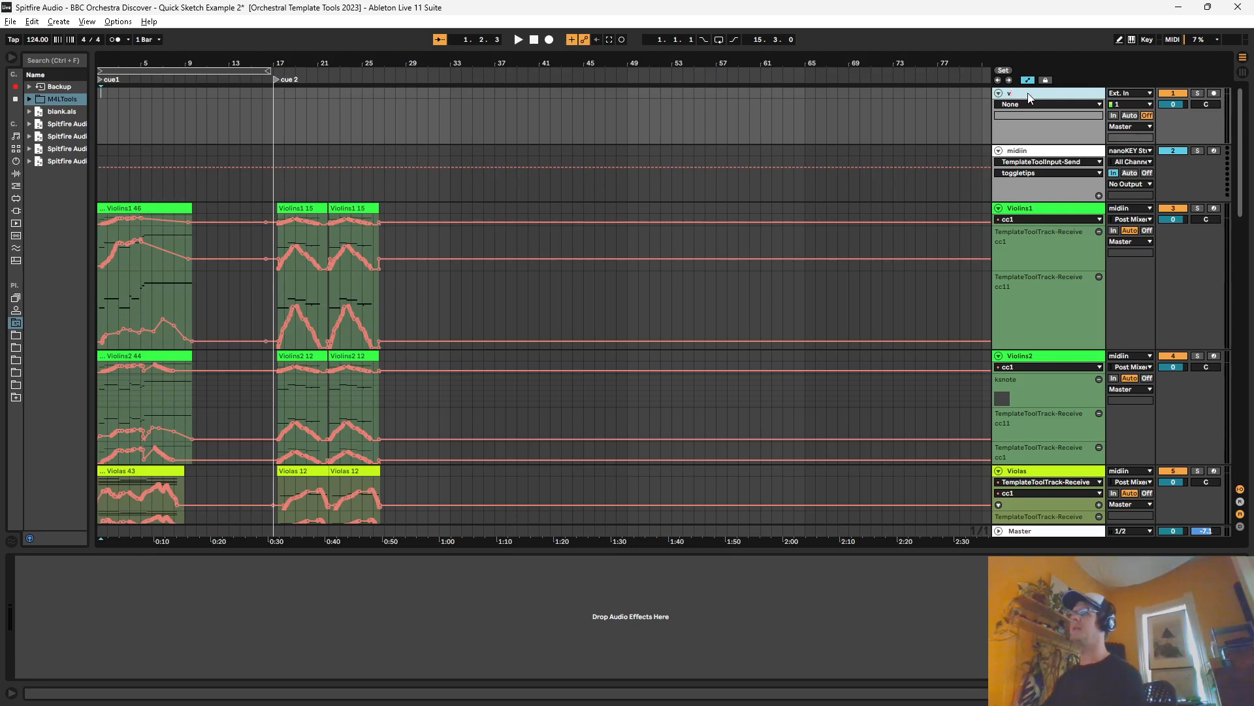
# Step: Group the new audio track with midiin and fold the group
pyautogui.click(1037, 152)
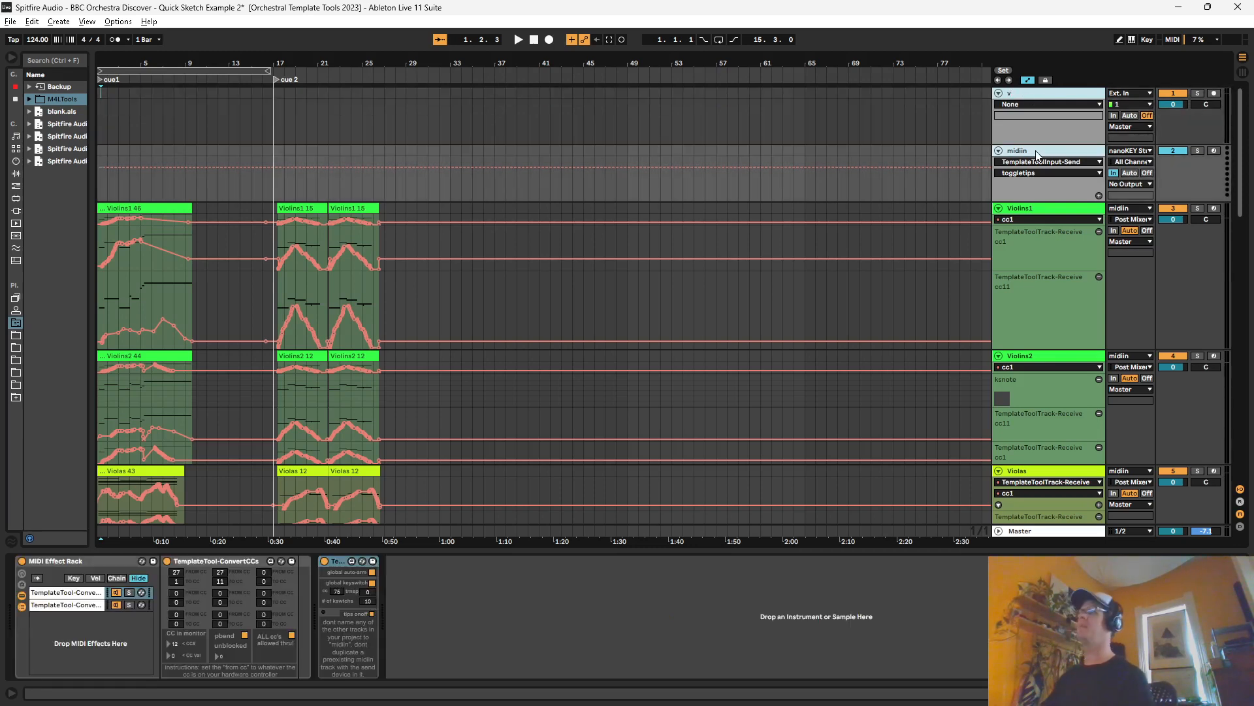
pyautogui.click(1077, 119)
pyautogui.hotkey('ctrl', 'g')
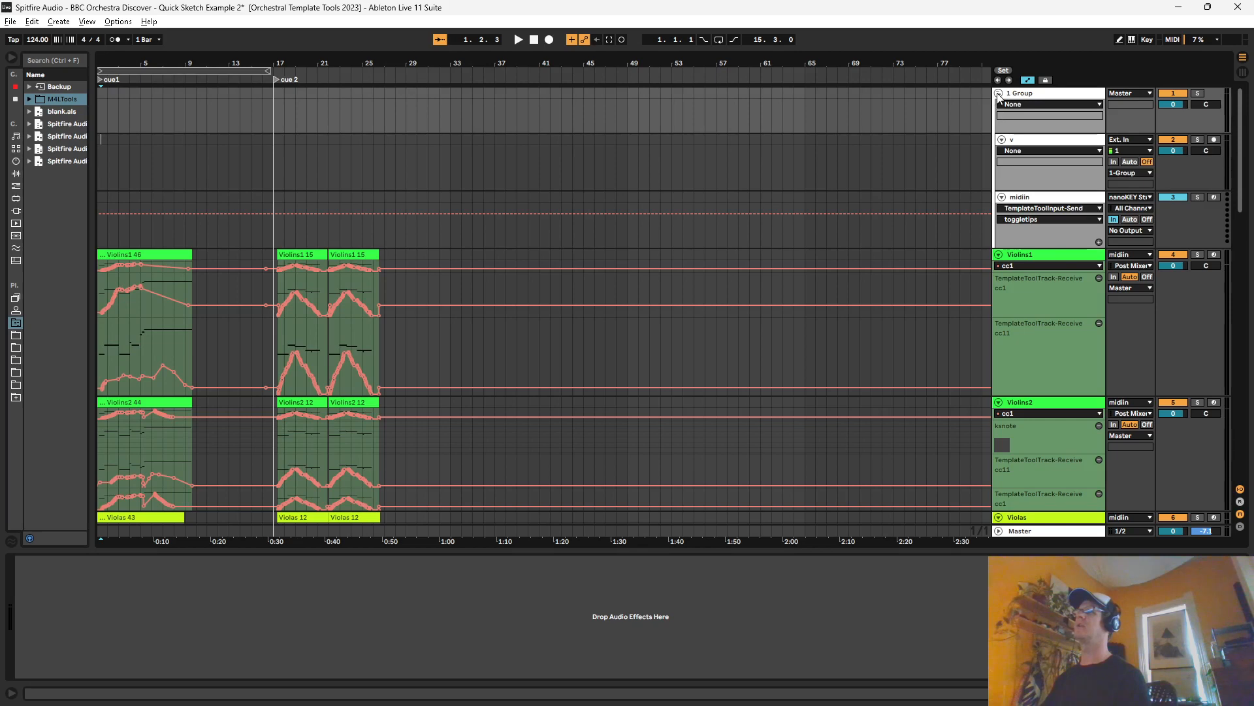
pyautogui.click(999, 93)
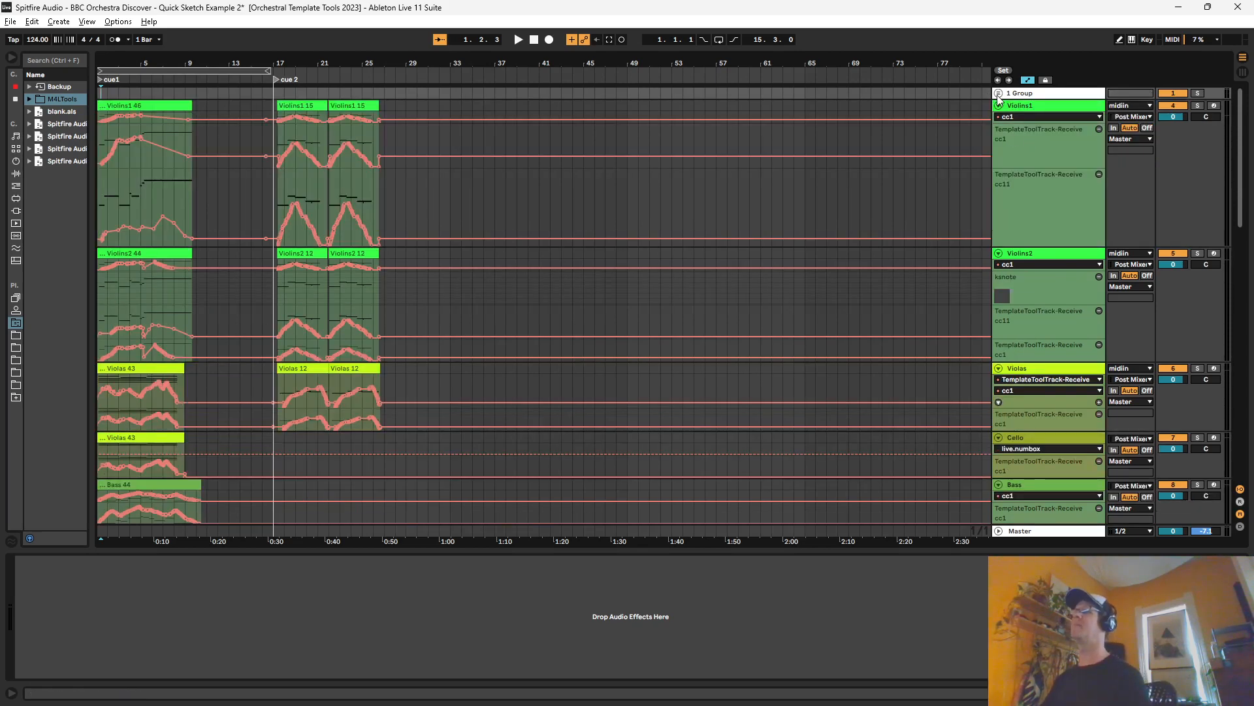
# Step: Rename the audio track inside the group as "video" and leave the group folded
pyautogui.click(998, 94)
pyautogui.click(1023, 140)
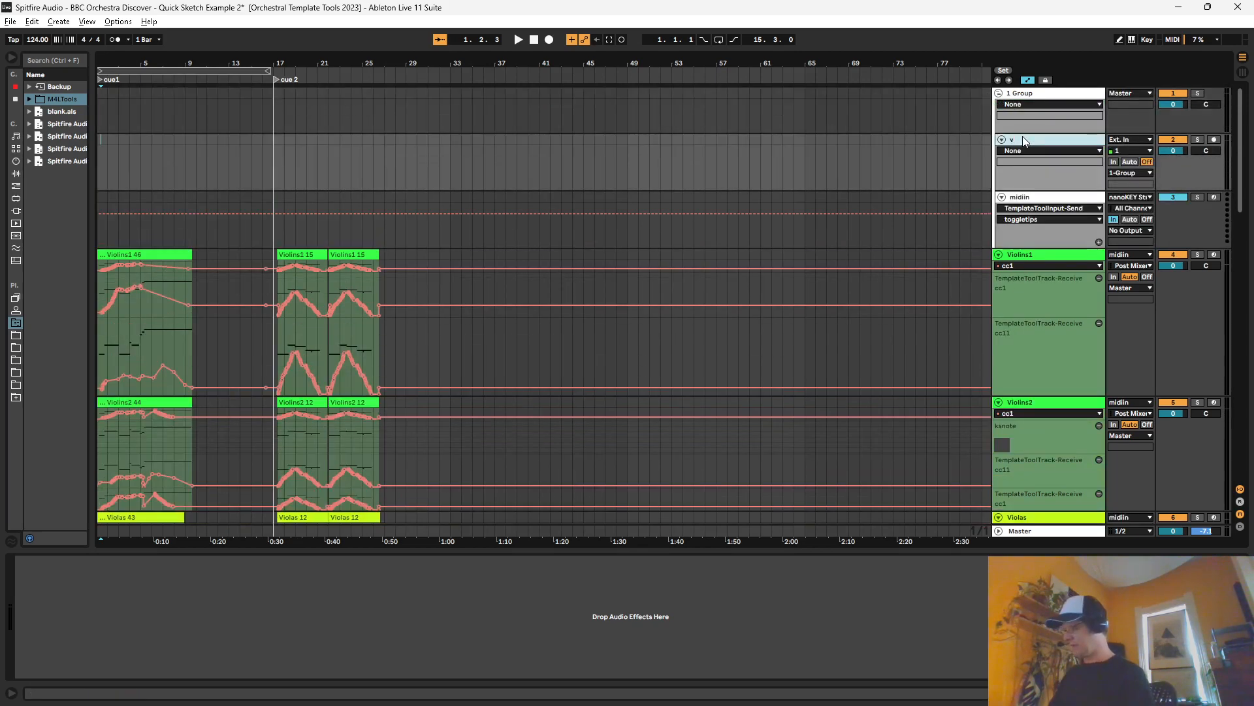
pyautogui.click(998, 94)
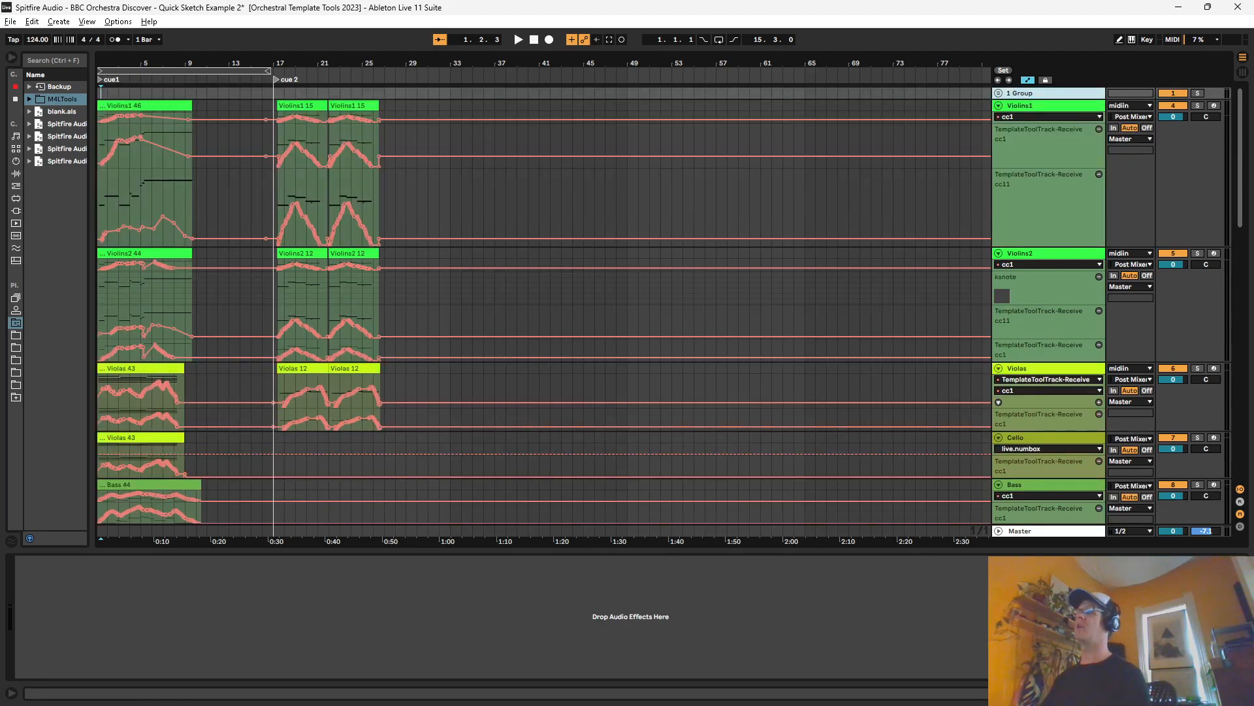
# Step: Review the clips and automation on all tracks from the strings down to the percussion across both cues
pyautogui.moveTo(1241, 153); pyautogui.dragTo(1240, 388)
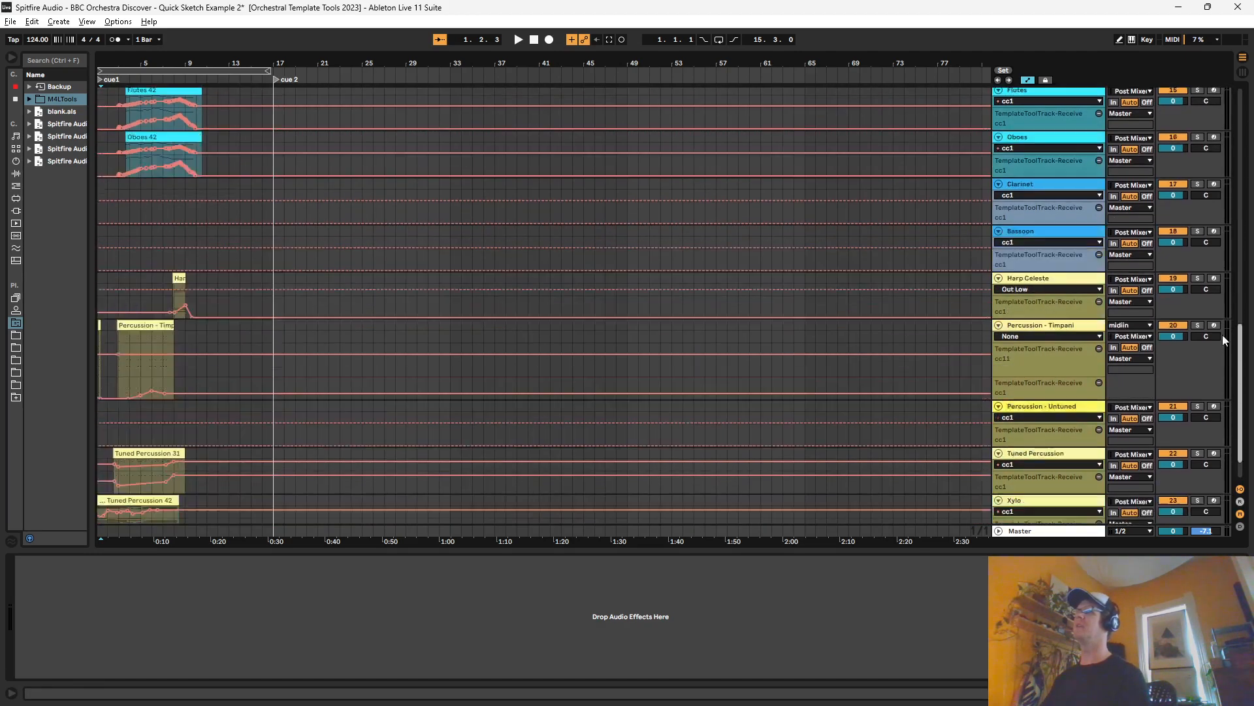
pyautogui.moveTo(1223, 336); pyautogui.dragTo(1215, 134)
pyautogui.moveTo(213, 58); pyautogui.dragTo(319, 41)
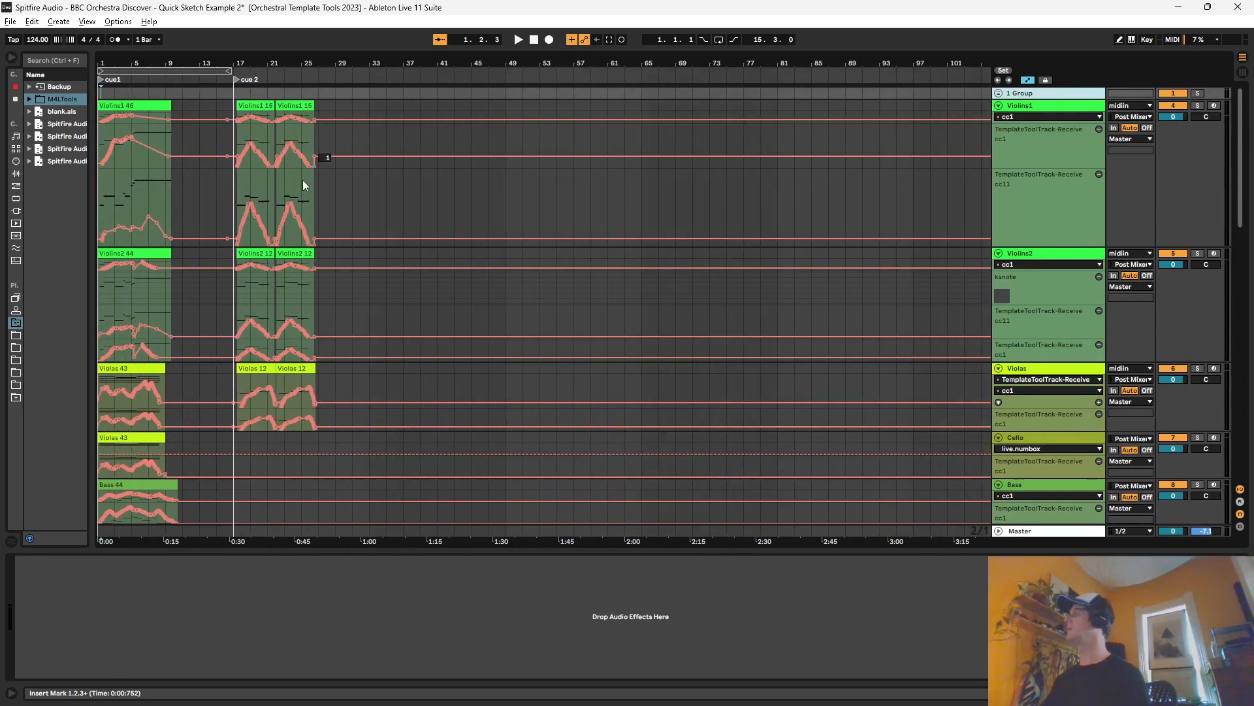
pyautogui.scroll(-5, 187, 262)
pyautogui.scroll(-4, 190, 262)
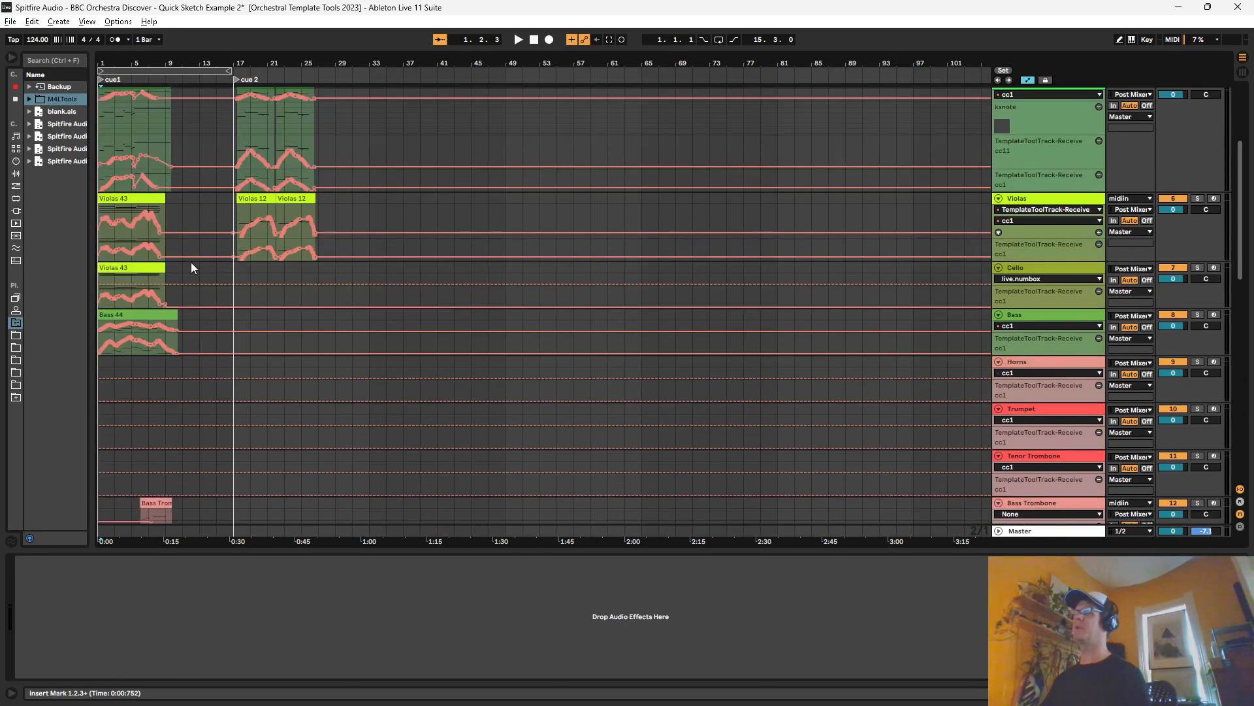
pyautogui.scroll(-2, 202, 272)
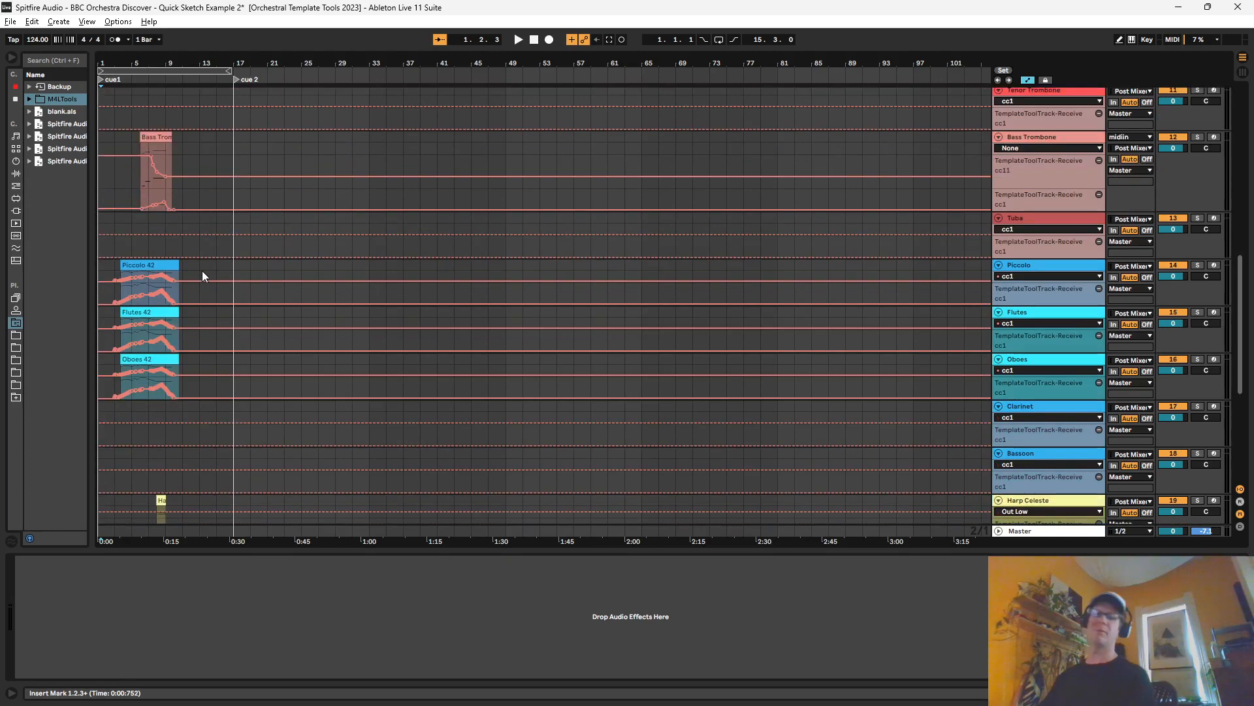
pyautogui.scroll(-5, 202, 216)
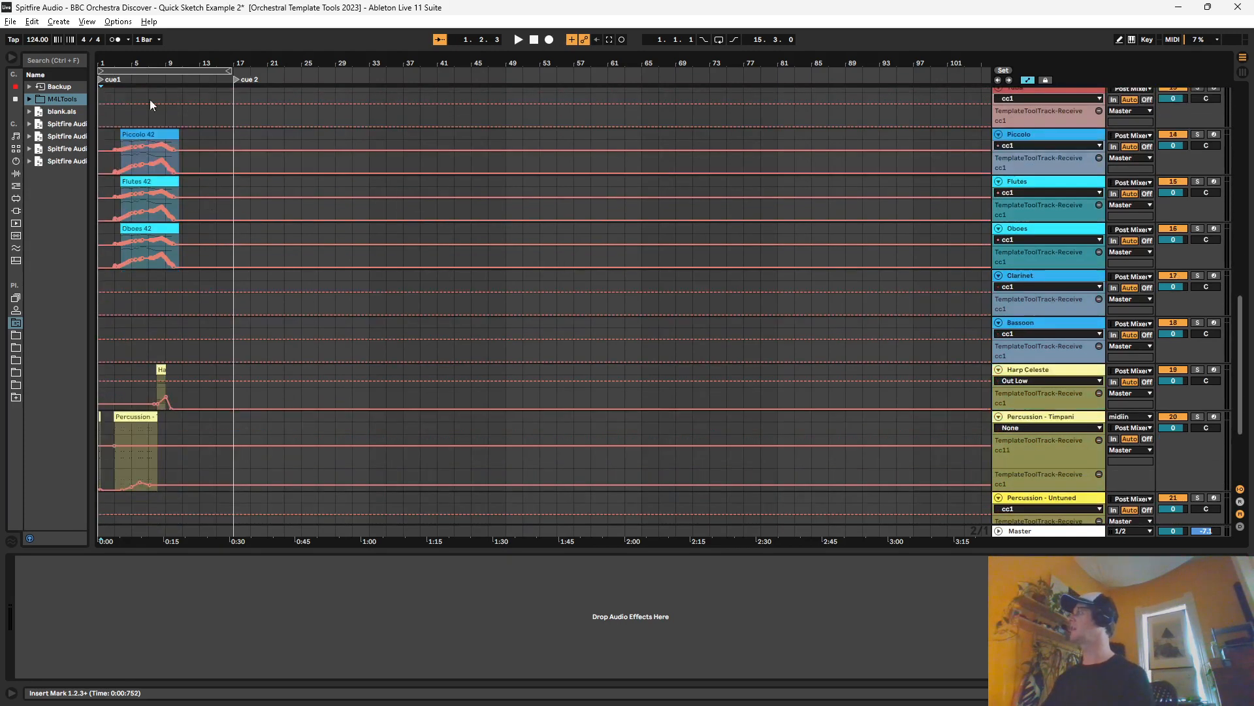
pyautogui.moveTo(104, 63); pyautogui.dragTo(128, 111)
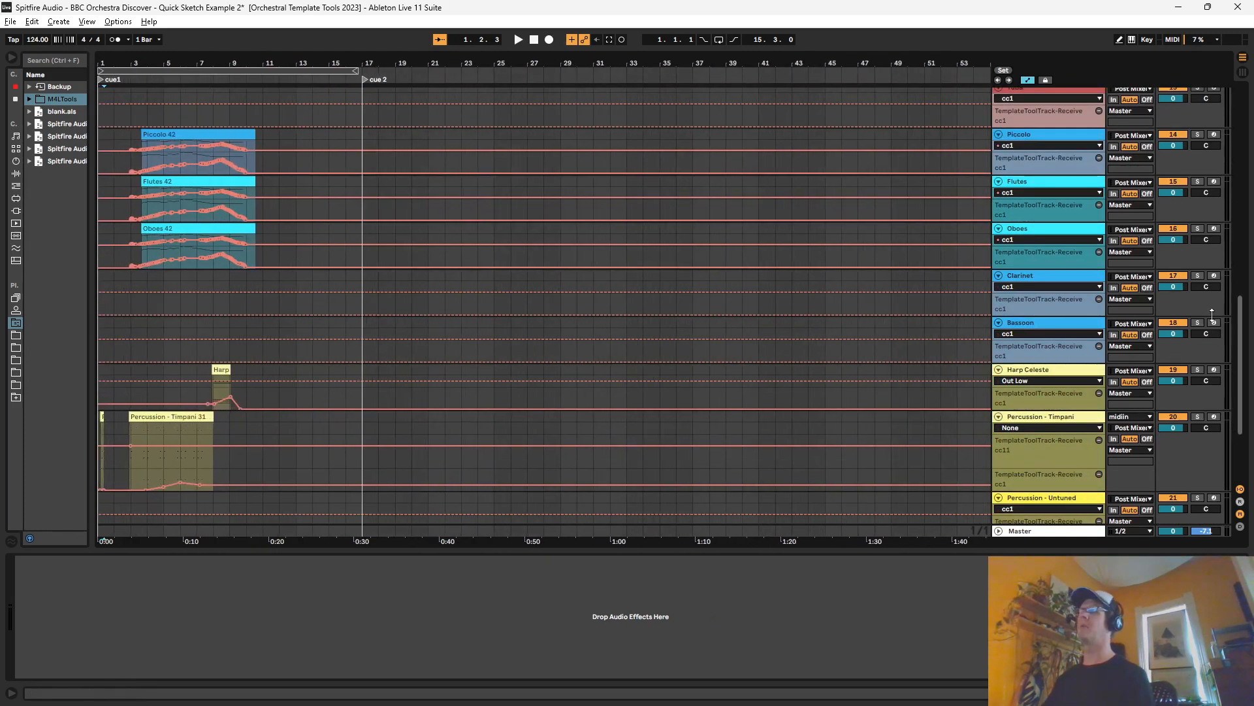
pyautogui.moveTo(1241, 317); pyautogui.dragTo(1250, 39)
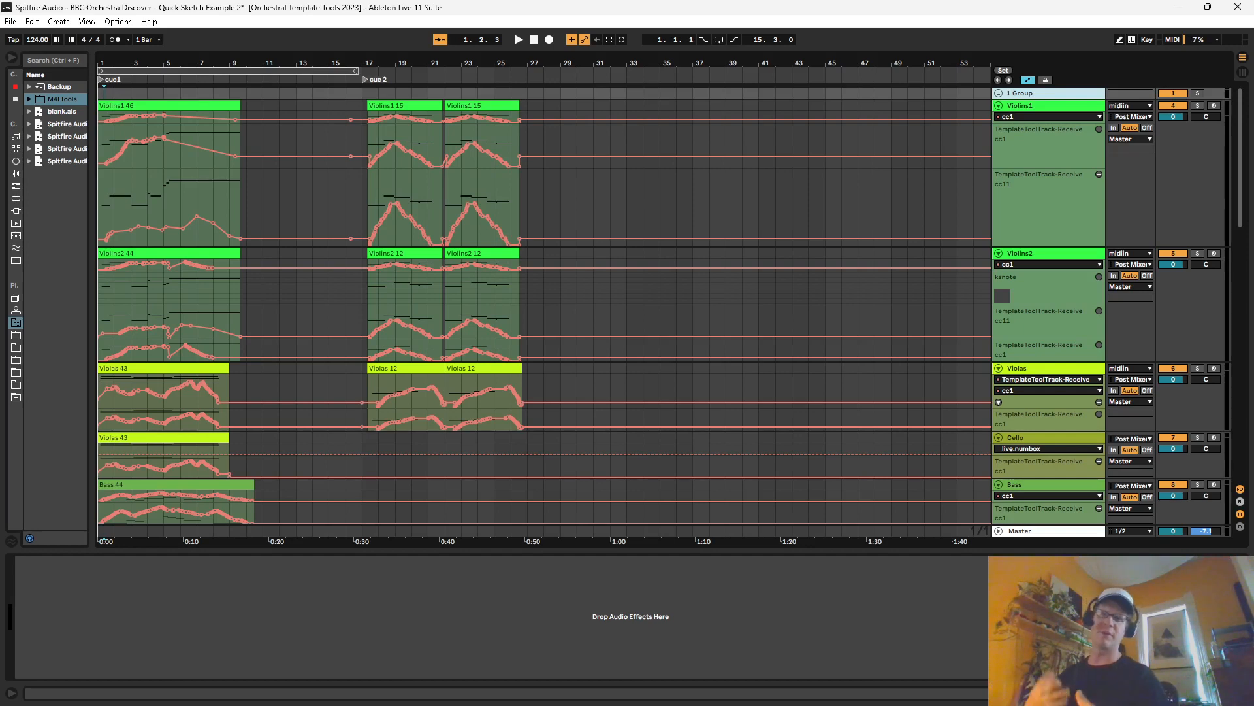
# Step: Select the Violins1 track and look over its track options, including Freeze Track
pyautogui.click(1047, 106)
pyautogui.rightClick(1048, 106)
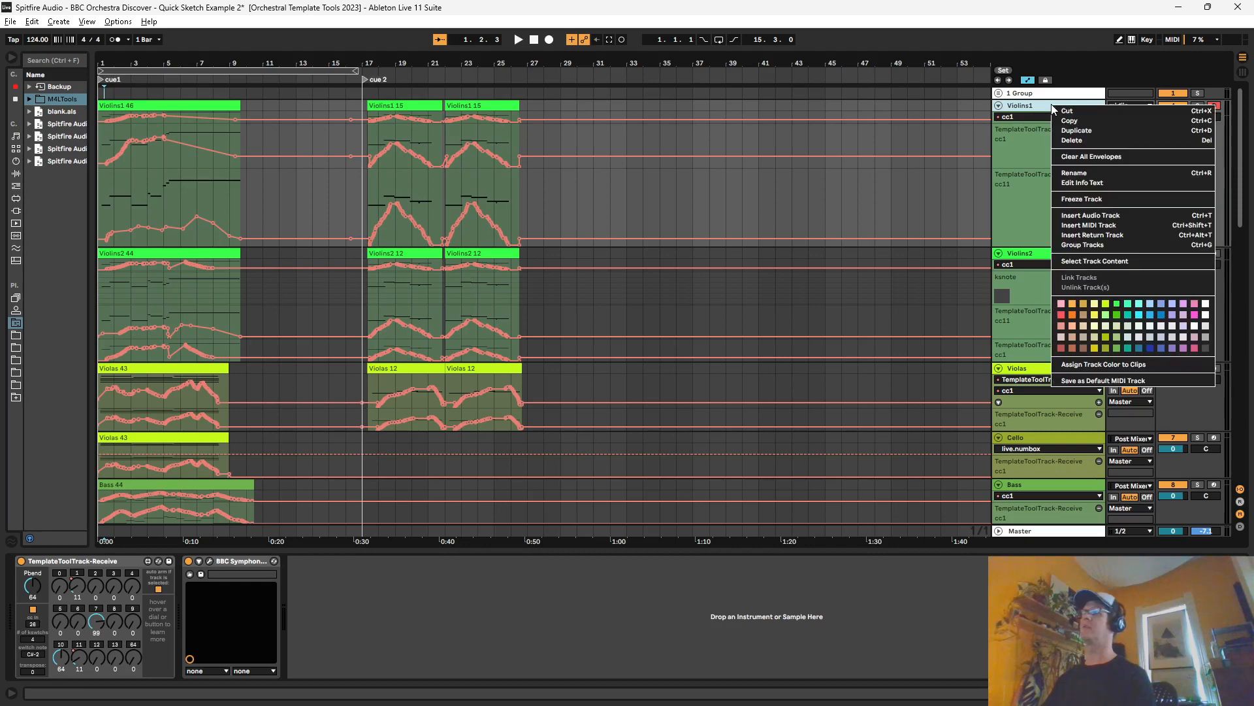
pyautogui.click(1075, 8)
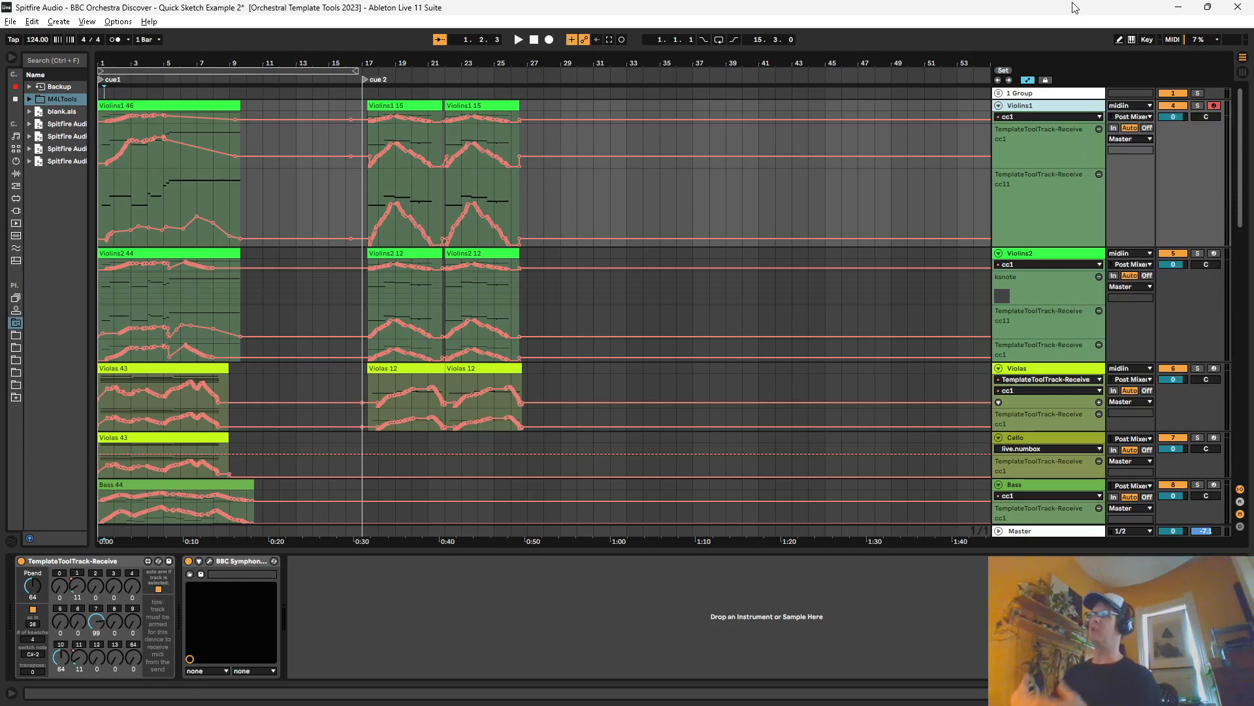
# Step: Group Violins1's TemplateToolTrack-Receive and BBC Symphony Orchestra devices into an Instrument Rack and show its macro controls
pyautogui.click(108, 586)
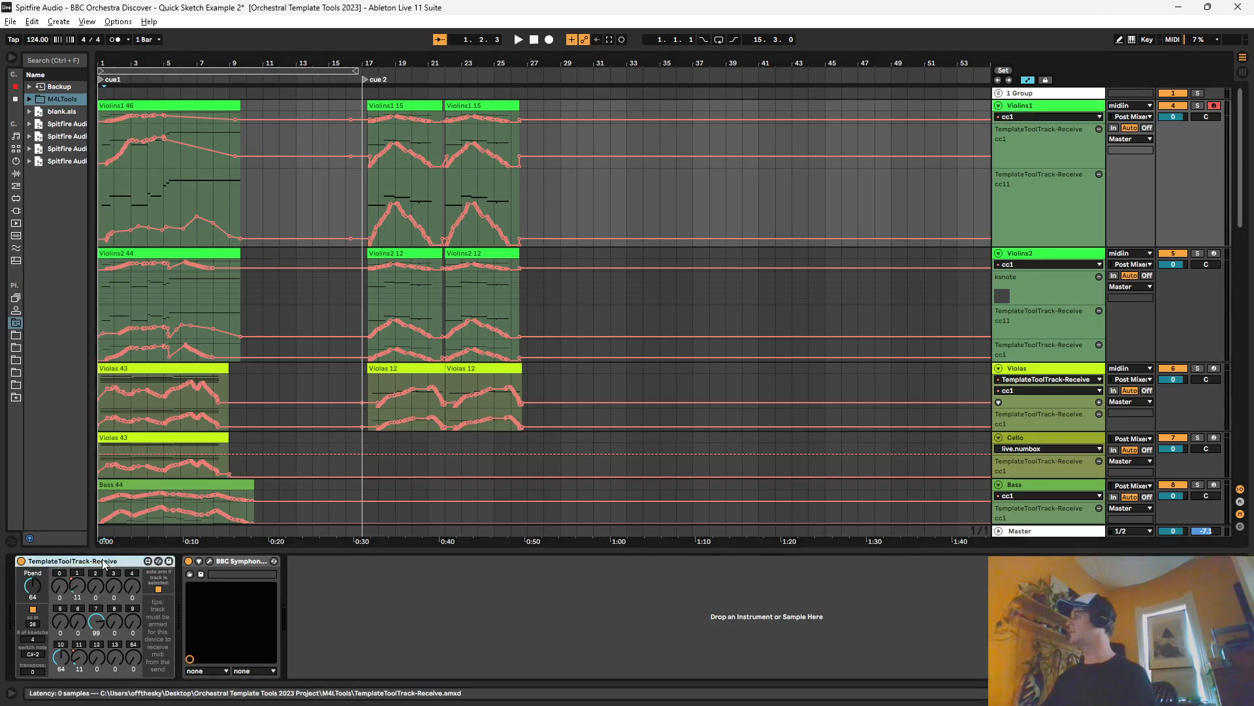
pyautogui.keyDown('shift'); pyautogui.click(244, 560); pyautogui.keyUp('shift')
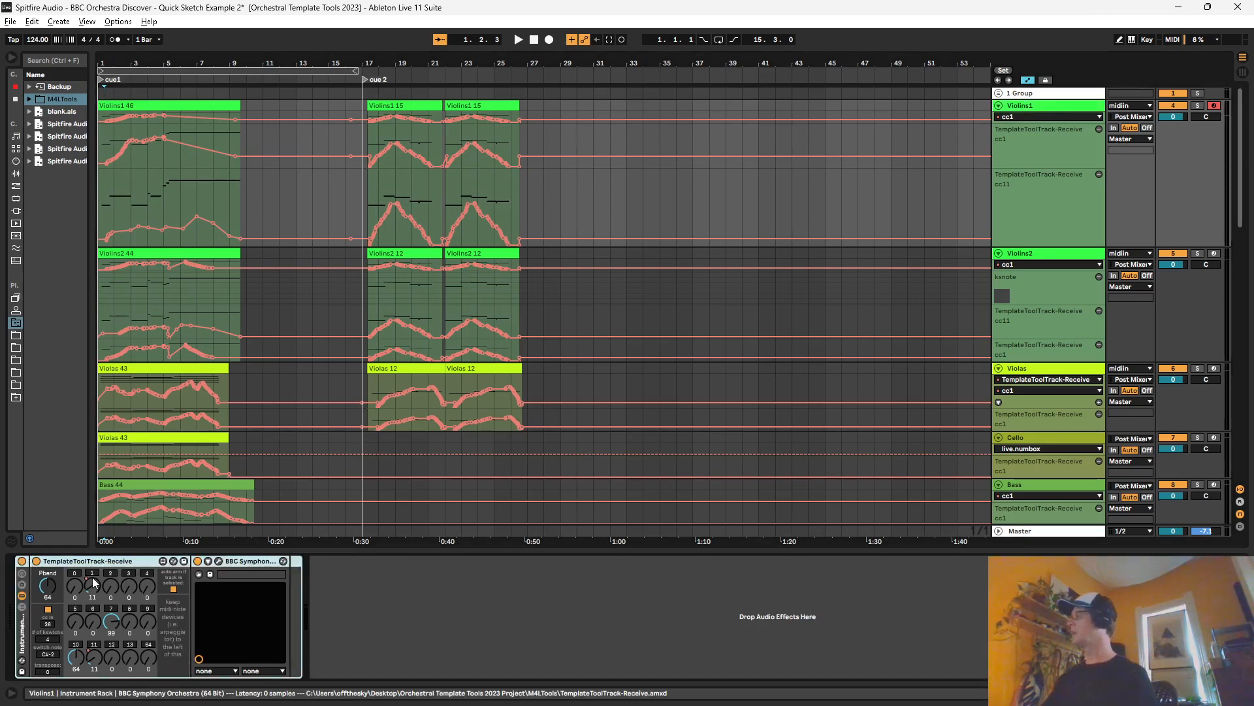
pyautogui.hotkey('ctrl', 'g')
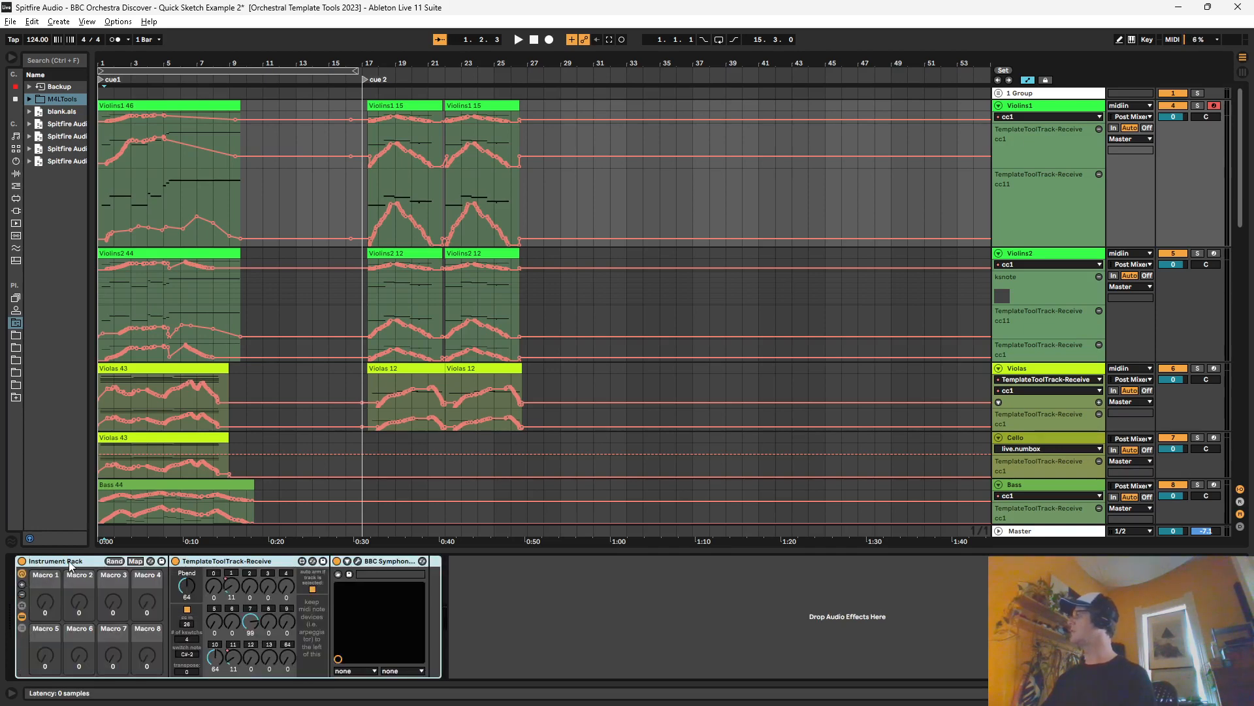
pyautogui.moveTo(68, 561)
pyautogui.mouseDown()
pyautogui.moveTo(57, 370)
pyautogui.moveTo(80, 562)
pyautogui.mouseUp()
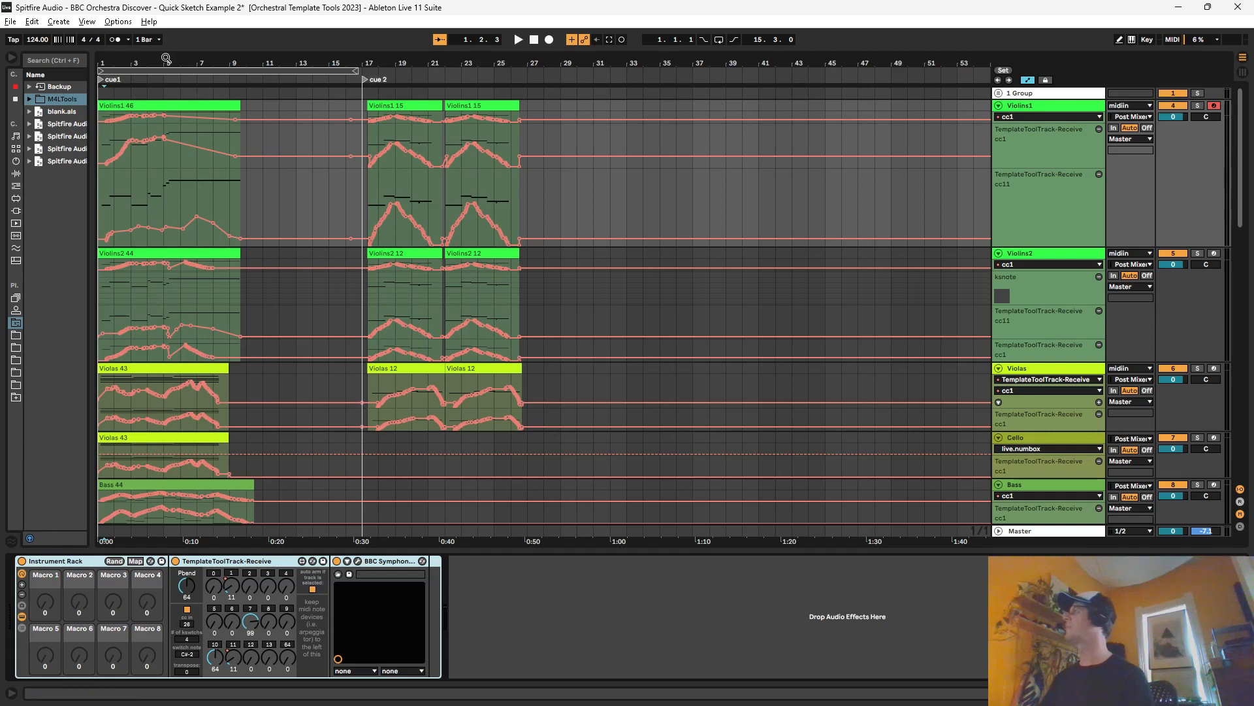
# Step: Play the arrangement from bar 1 with cue1 enlarged and follow the string tracks during playback
pyautogui.moveTo(167, 60); pyautogui.dragTo(219, 4)
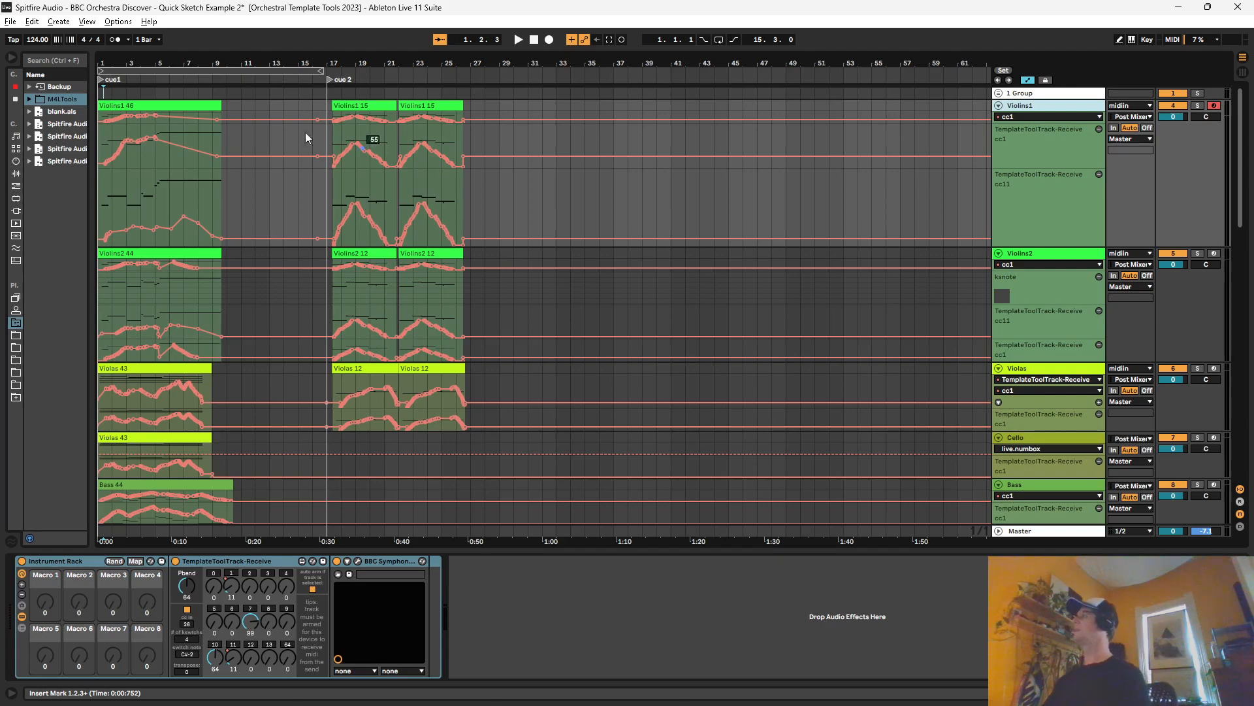
pyautogui.moveTo(105, 64); pyautogui.dragTo(173, 155)
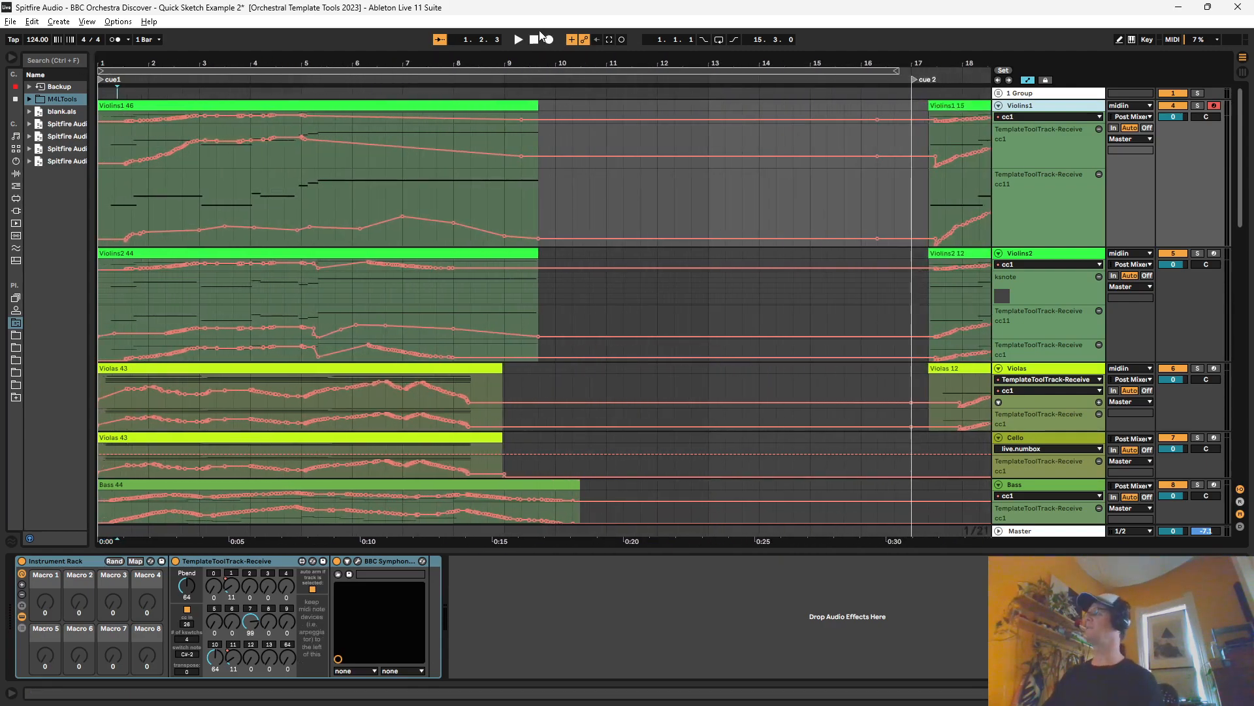
pyautogui.click(537, 41)
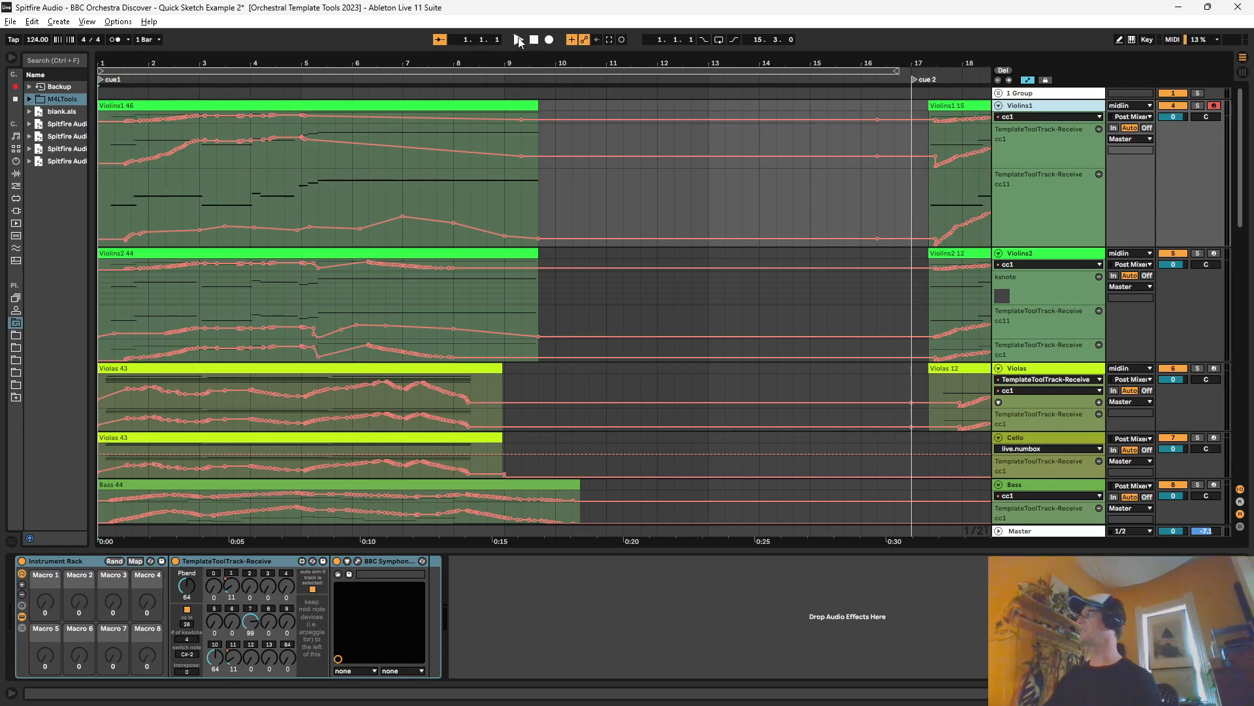
pyautogui.click(520, 41)
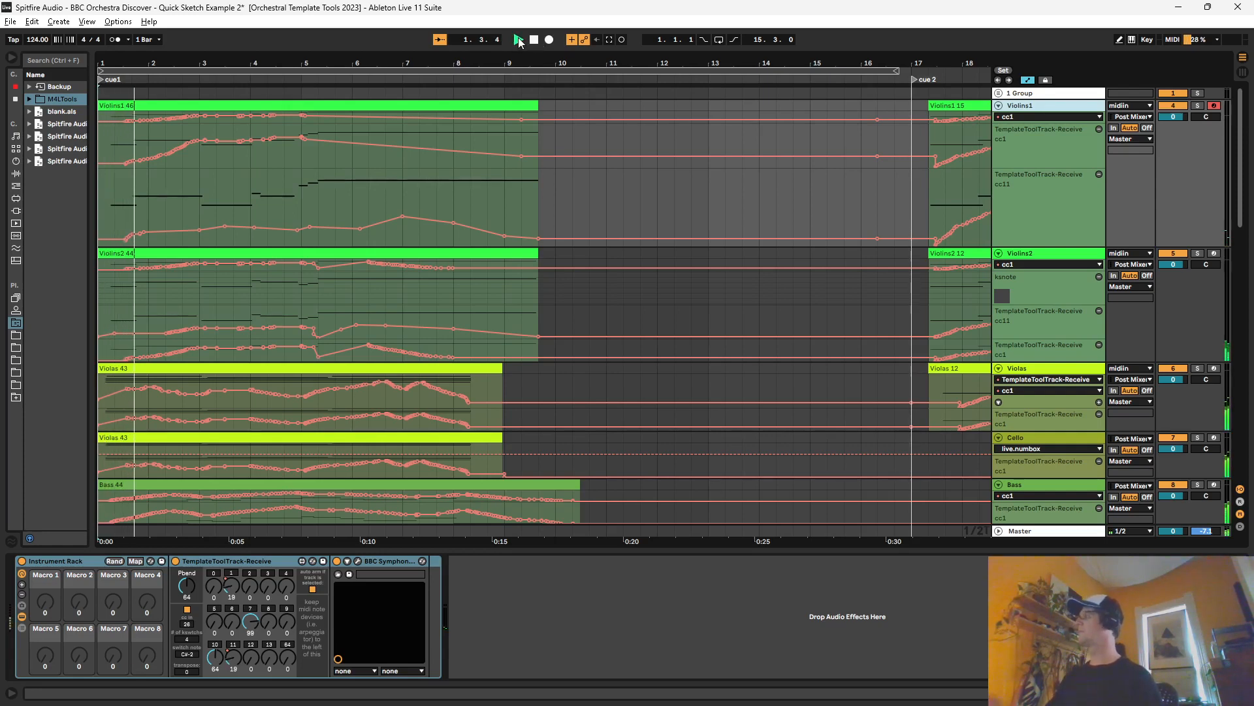
pyautogui.scroll(-1, 493, 272)
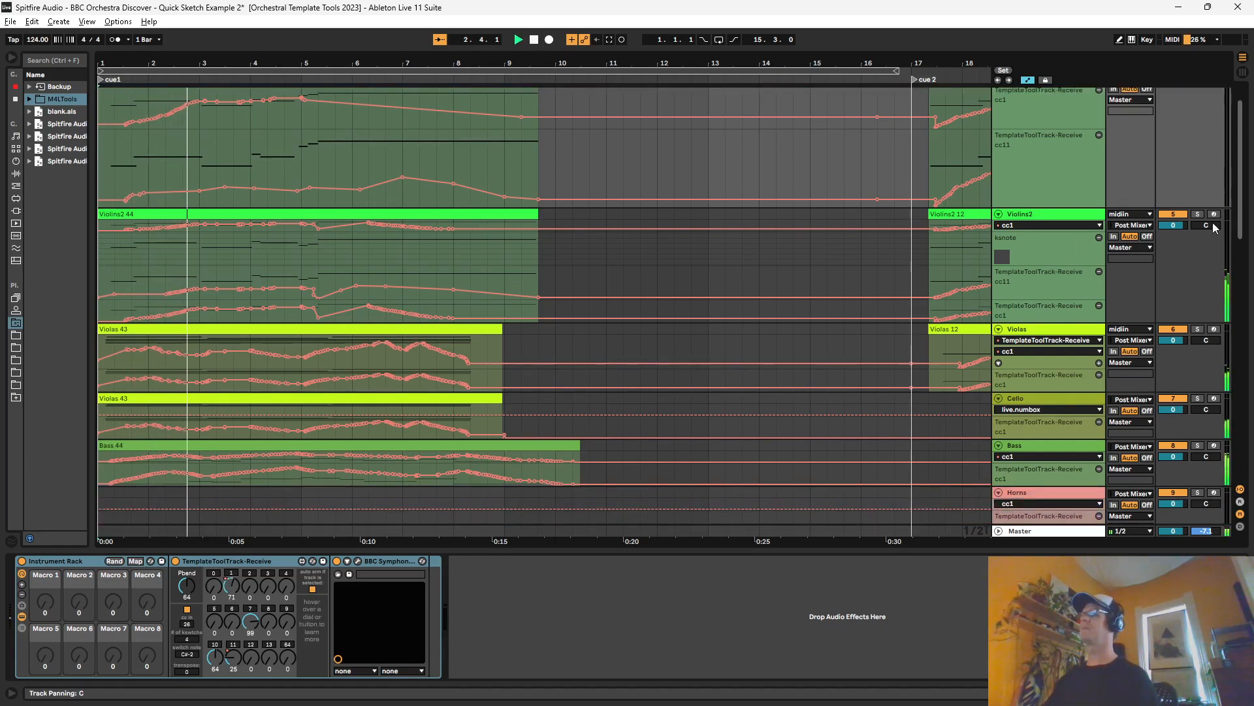